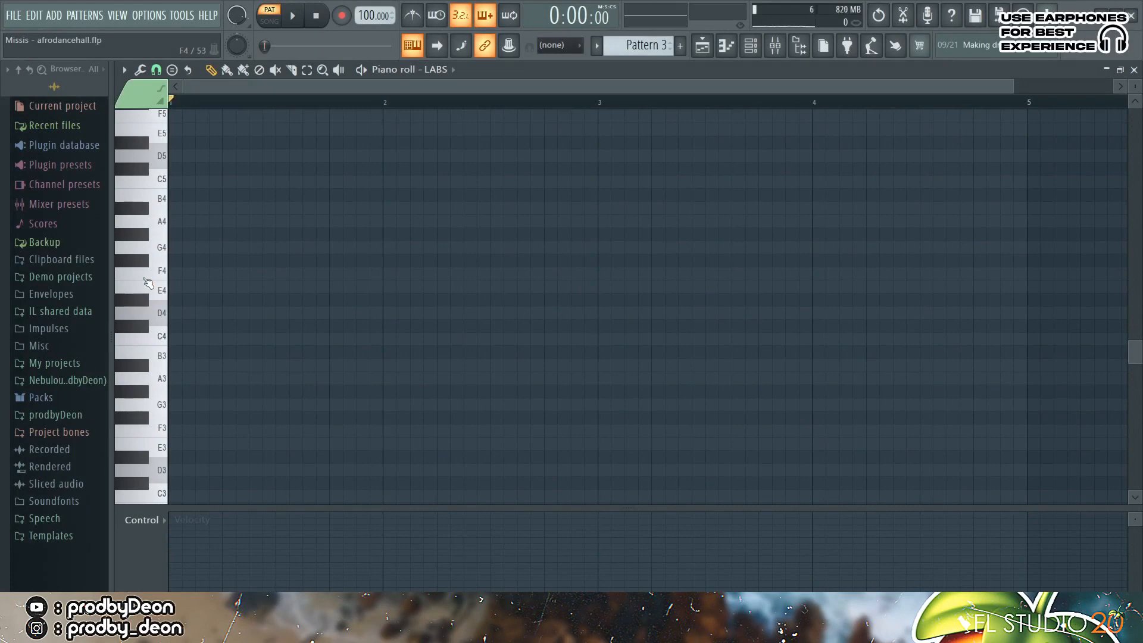
Step: Audition a few piano keys around D4, and draw a half-bar D4 note at the start of bar 1
left_click(155, 276)
left_click(159, 307)
left_click(161, 355)
left_click(163, 306)
left_click(184, 313)
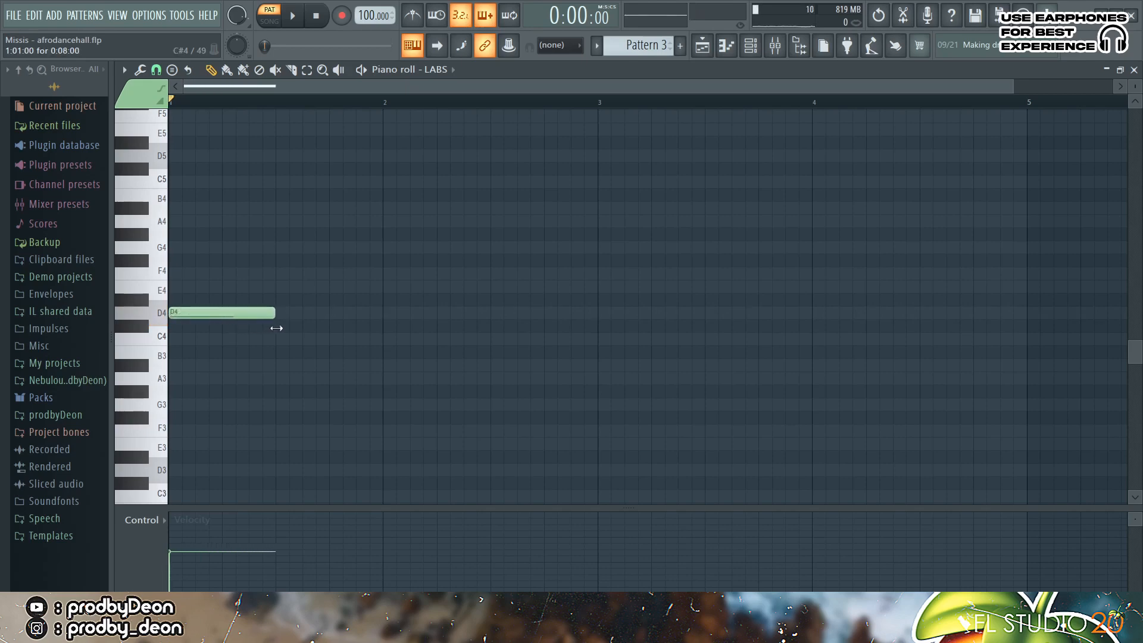
Step: Continue the bass line with half-bar notes: G4 in the rest of bar 1, then A#3 and E4 in bar 2
key("space")
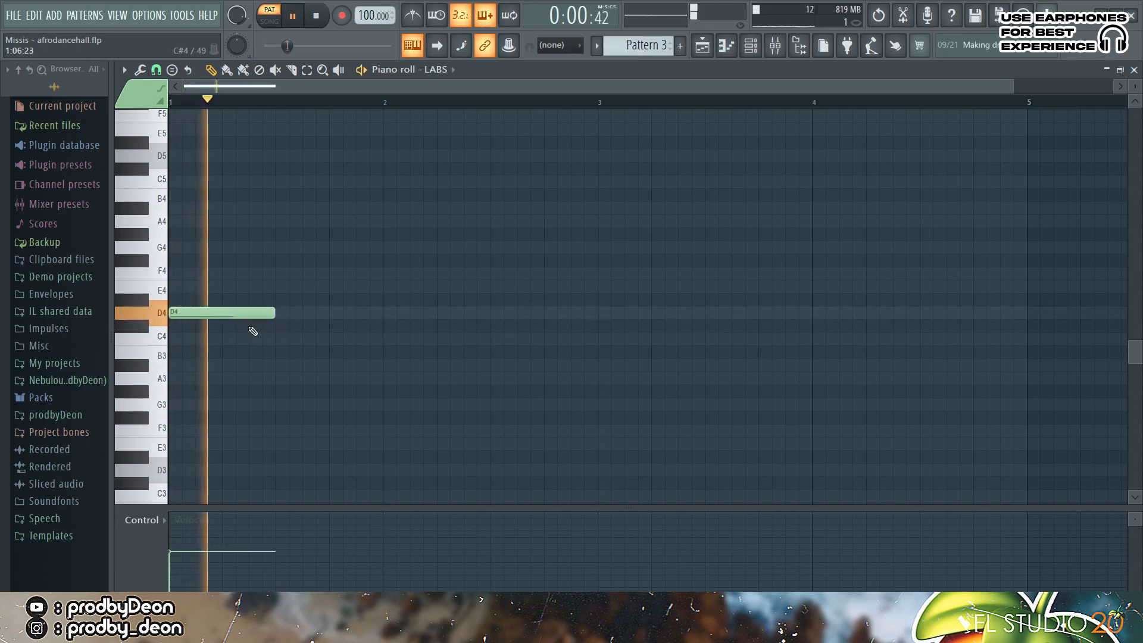
left_click(288, 341)
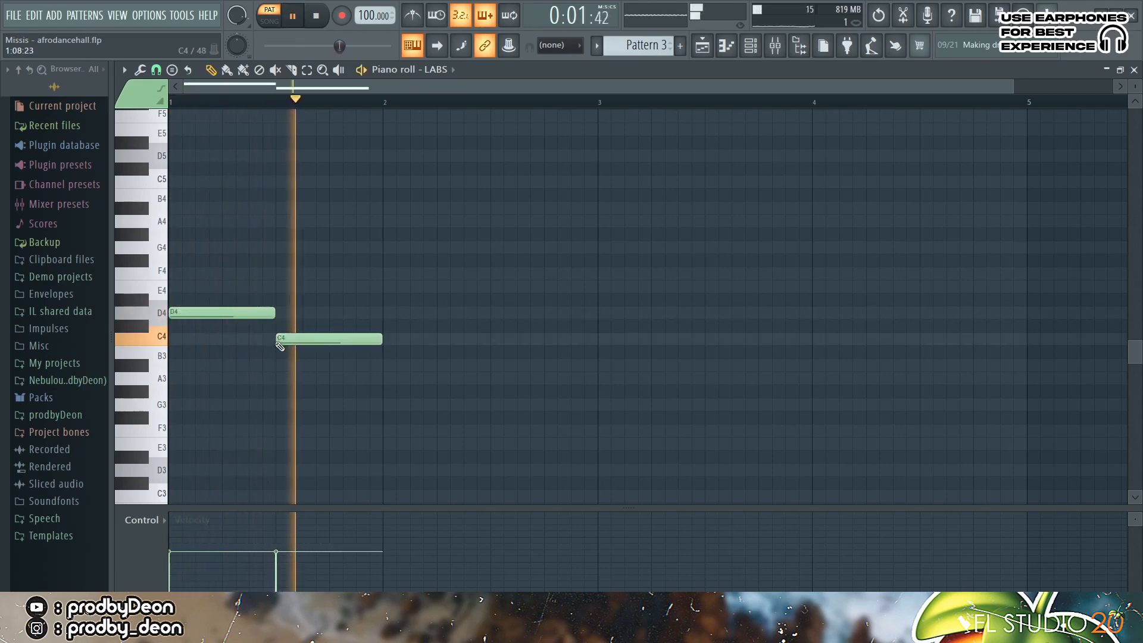
left_click(386, 365)
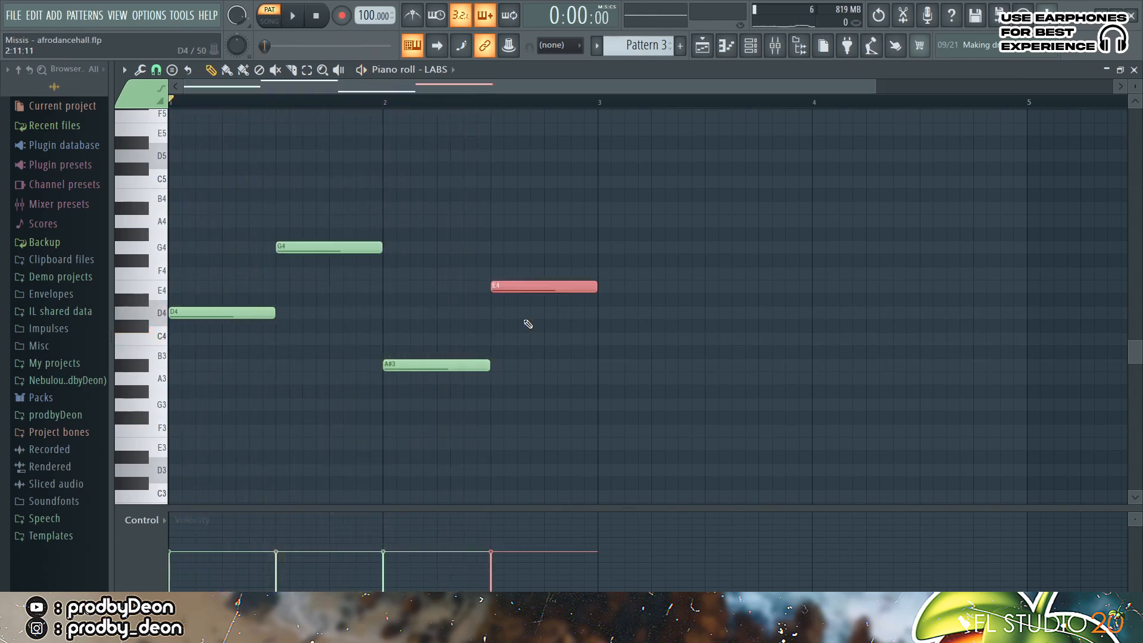
Step: Lower the last bass note to C4 during playback, stop the pattern and clear the selection
key("space")
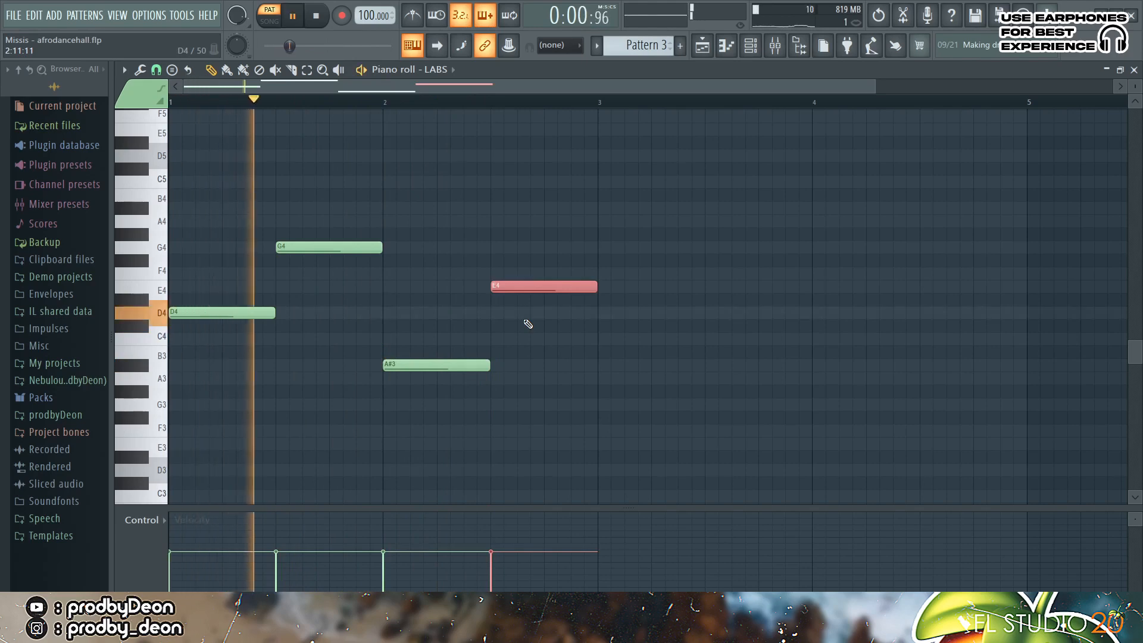
key("shift+Right")
key("shift+Left")
key("shift+Down")
key("shift+Down")
key("shift+Down")
key("shift+Down")
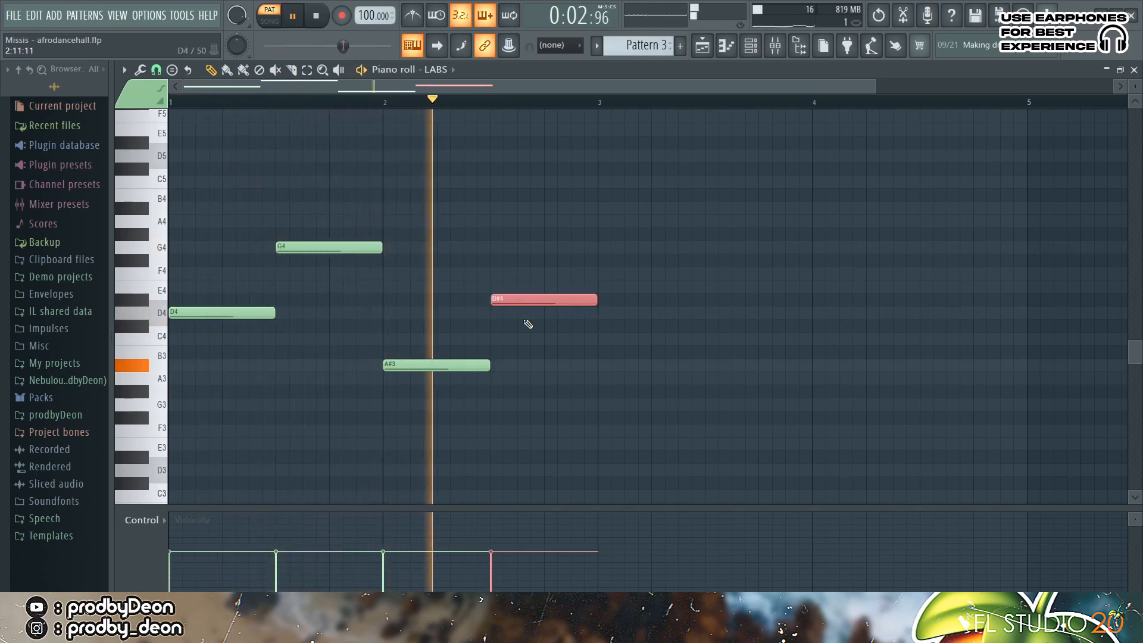
key("space")
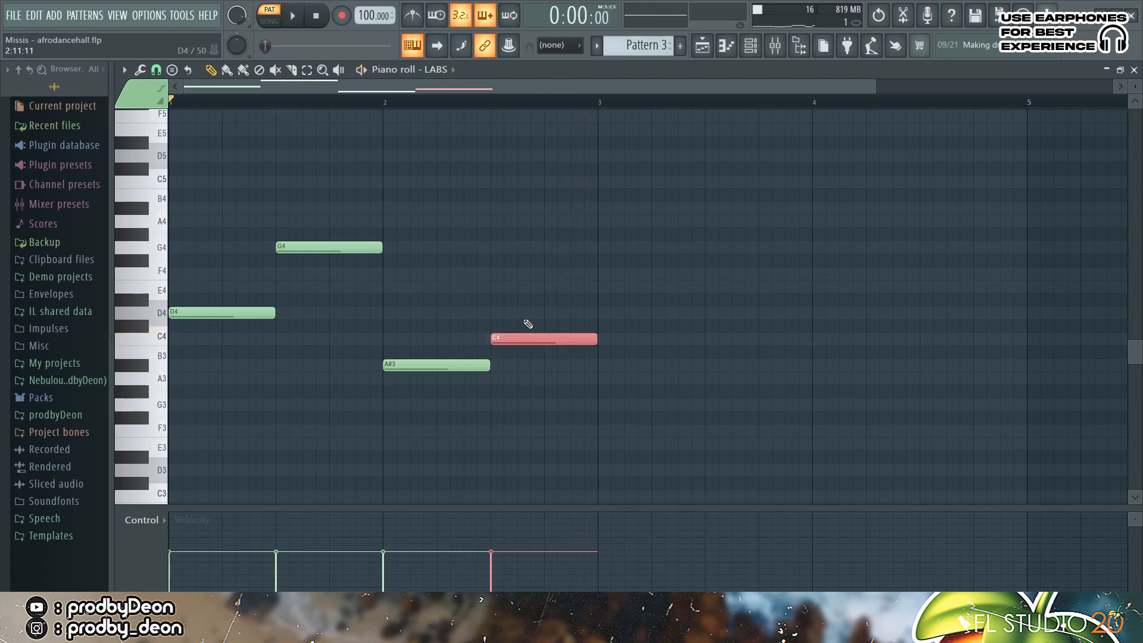
left_click(447, 263)
right_click(465, 266)
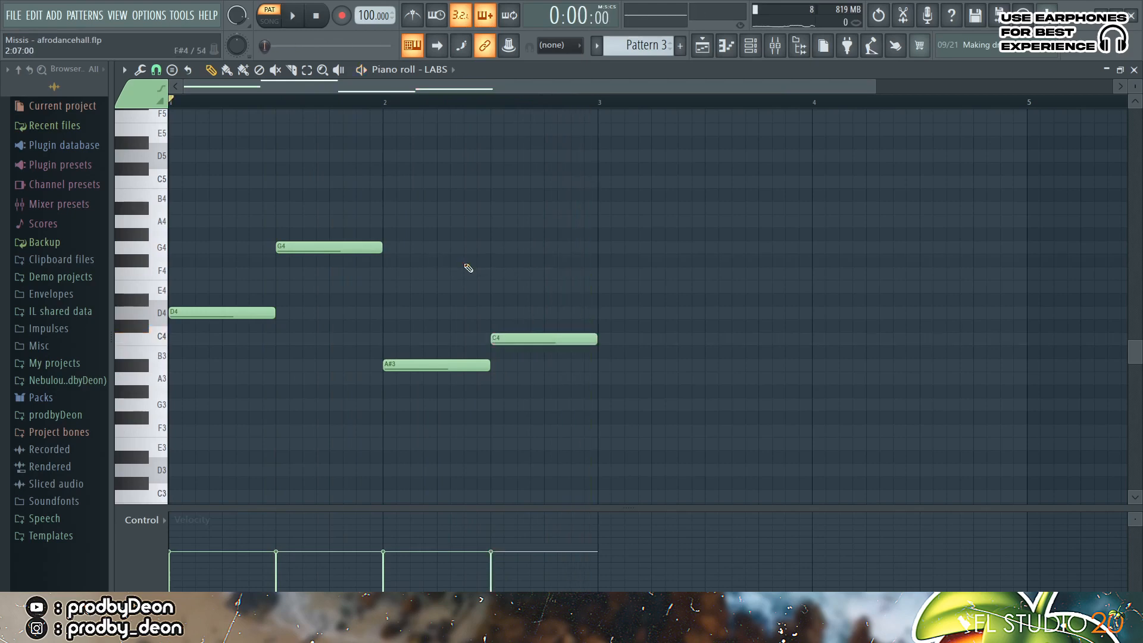
Step: Paste a copy of the four bass notes one octave higher, aligned in time with the originals
key("ctrl+v")
key("shift+Right")
key("ctrl+Up")
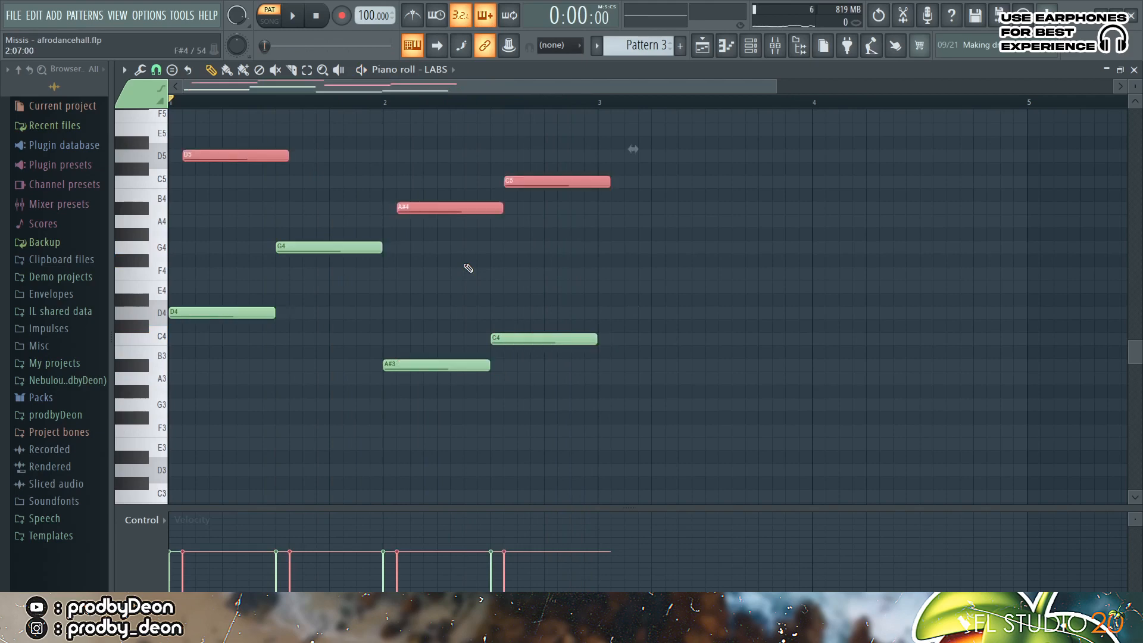
key("shift+Left")
key("shift+Left")
key("shift+Left")
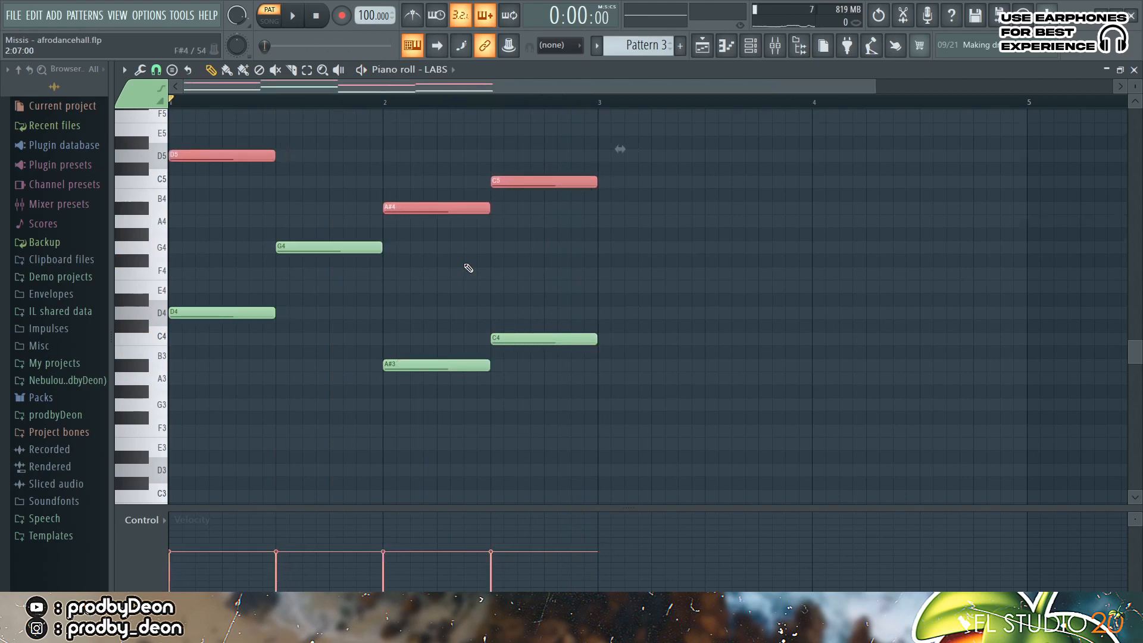
Step: Build the two bar 1 chords by stacking F5 and A5 above D5, and A#5 and D6 above G5
scroll(468, 268, "up", 5)
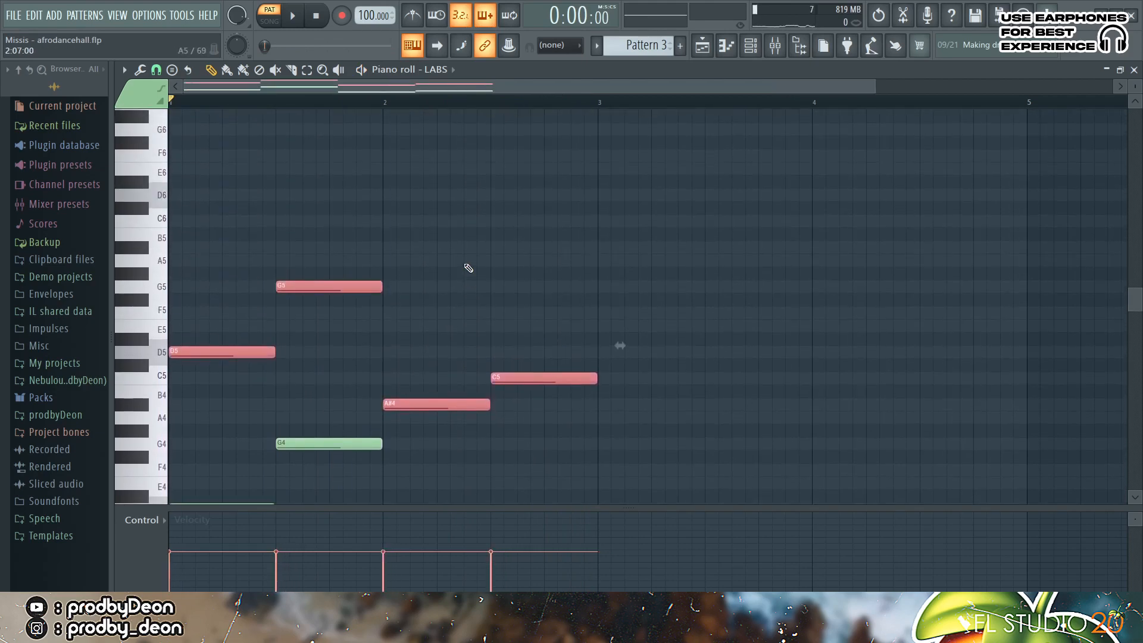
key("space")
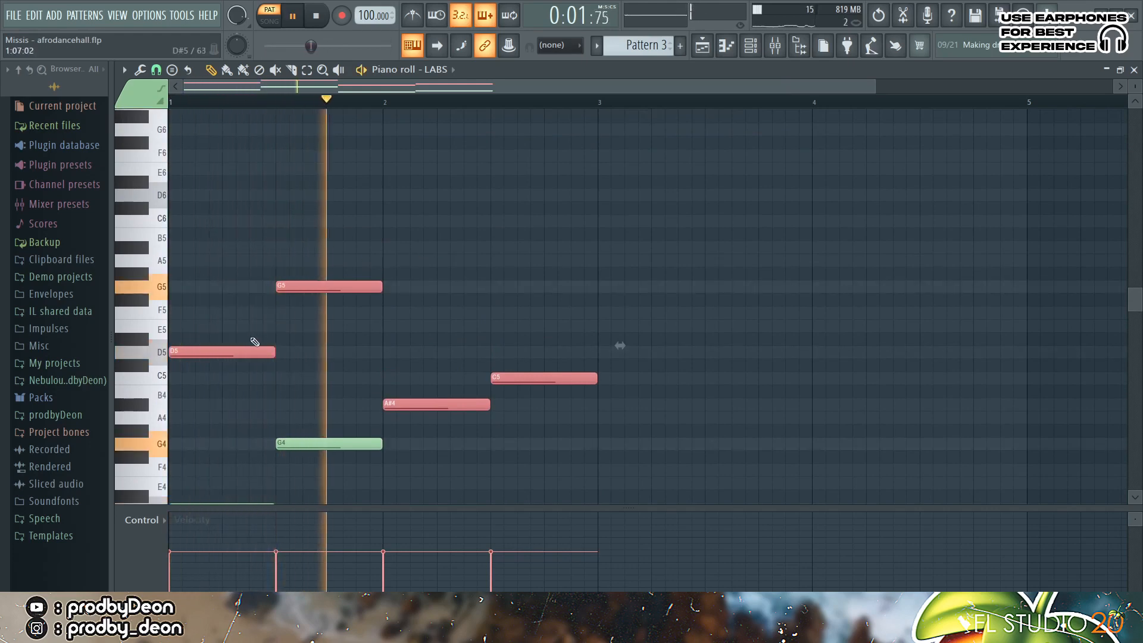
key("space")
left_click_drag(208, 312, 179, 313)
left_click(188, 262)
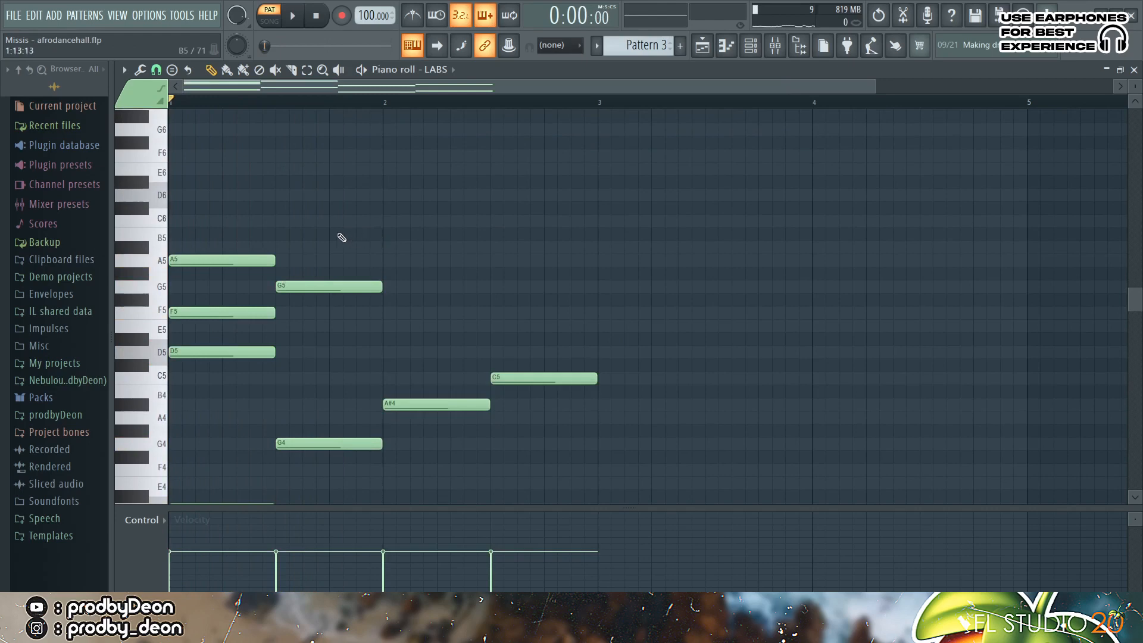
left_click_drag(291, 235, 271, 246)
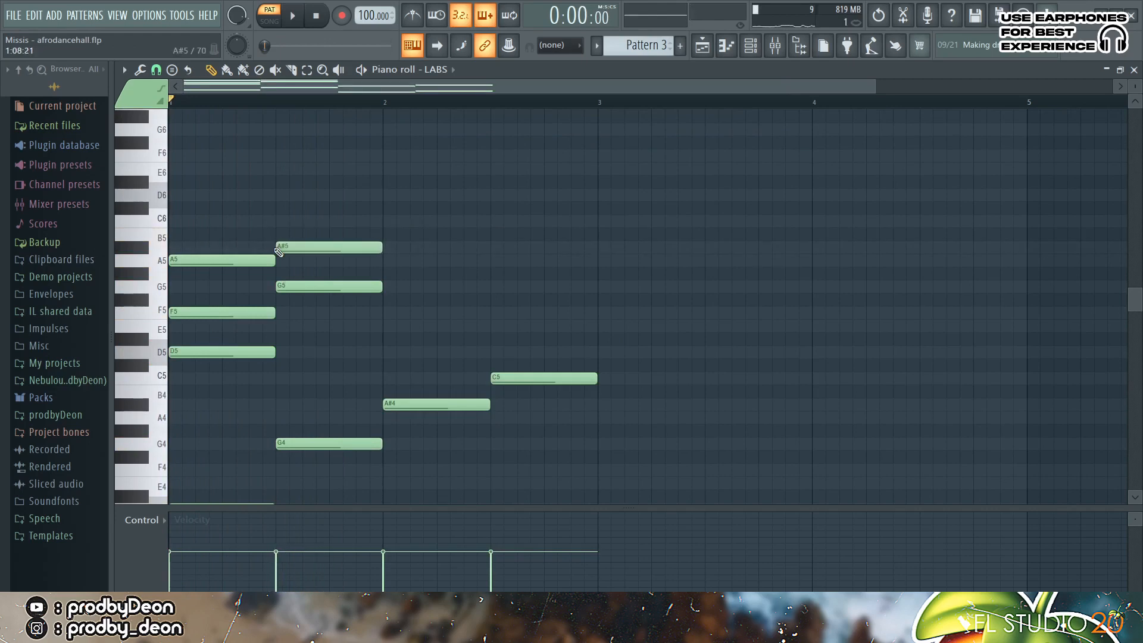
left_click(276, 194)
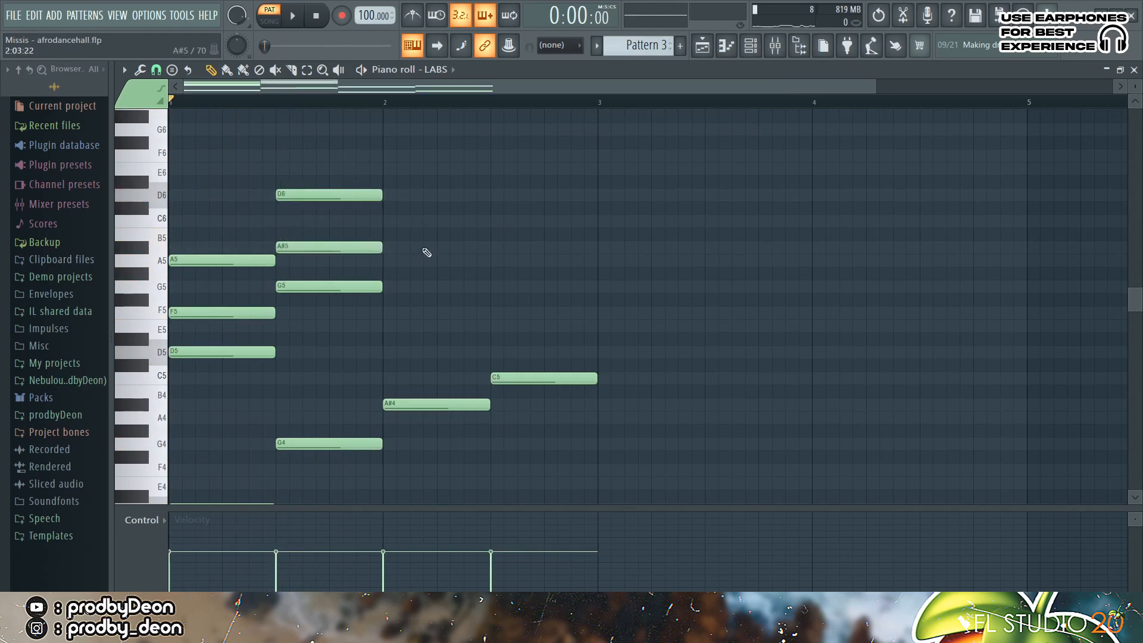
Step: Build the two bar 2 chords by stacking D5 and F5 above A#4, and E5 and G5 above C5
mouse_move(427, 271)
left_mouse_down()
mouse_move(403, 339)
mouse_move(384, 351)
mouse_move(384, 296)
mouse_move(384, 315)
left_mouse_up()
left_click(384, 327)
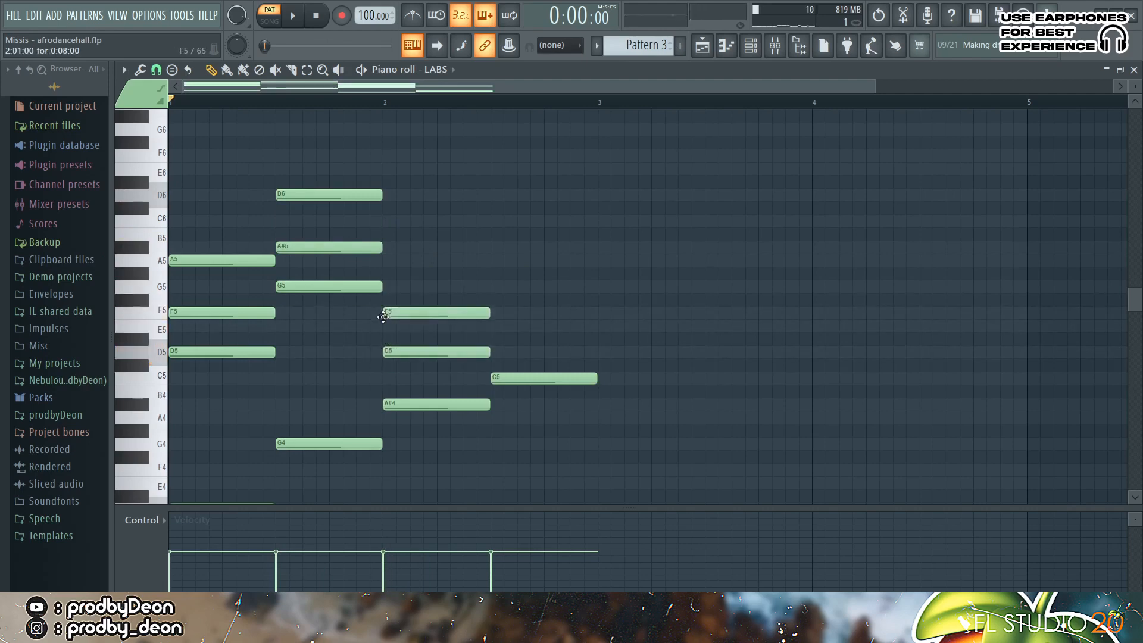
key("space")
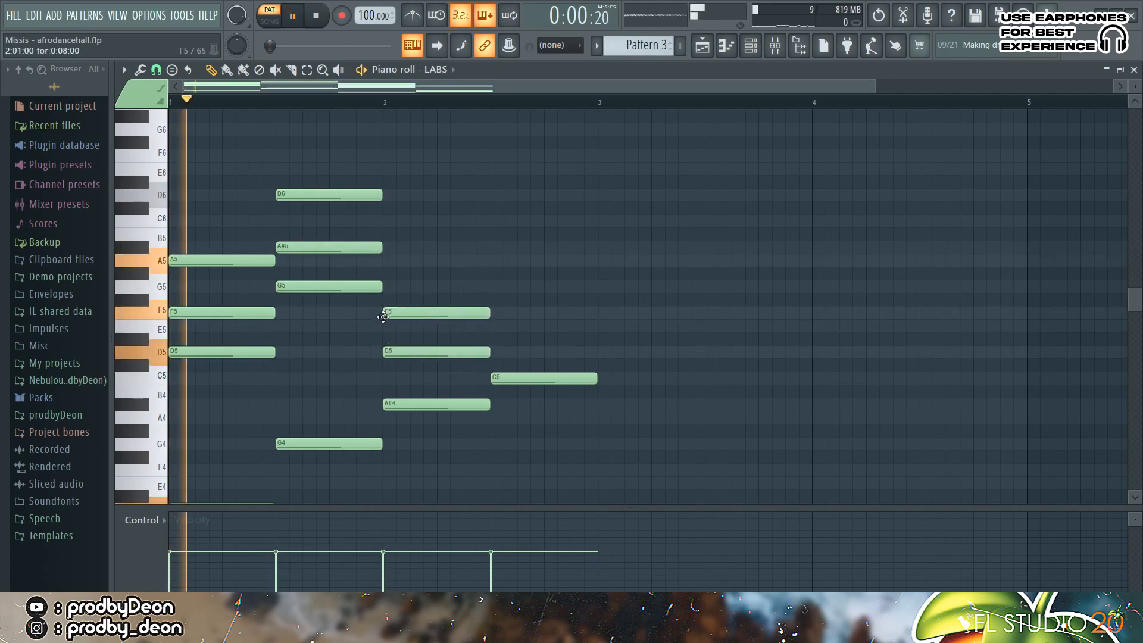
left_click(503, 326)
left_click(494, 287)
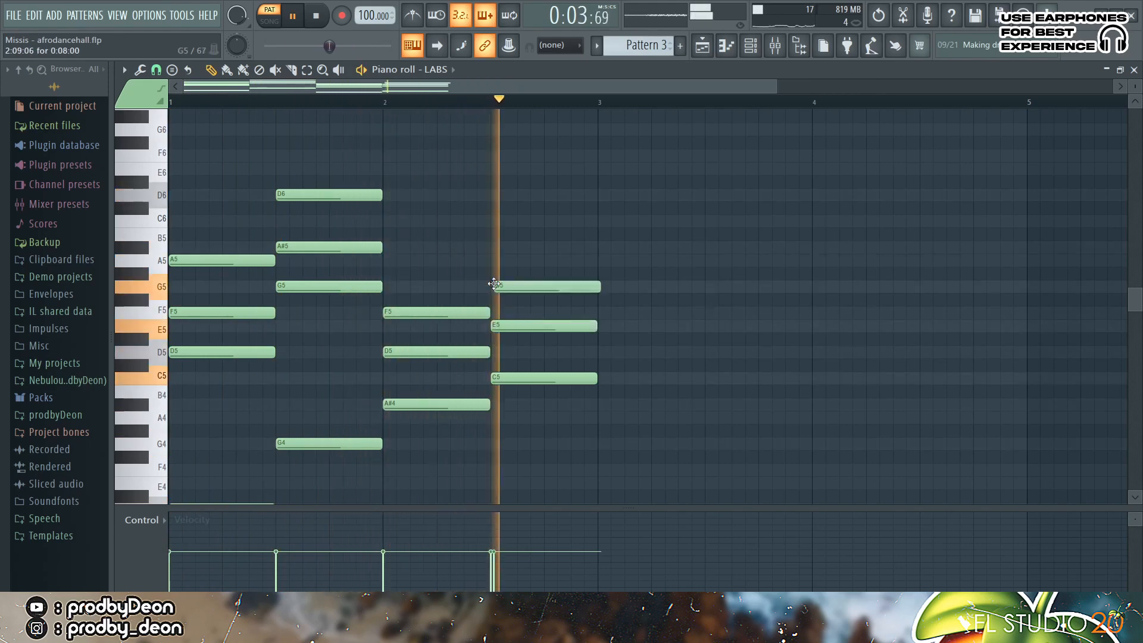
left_click_drag(494, 284, 491, 283)
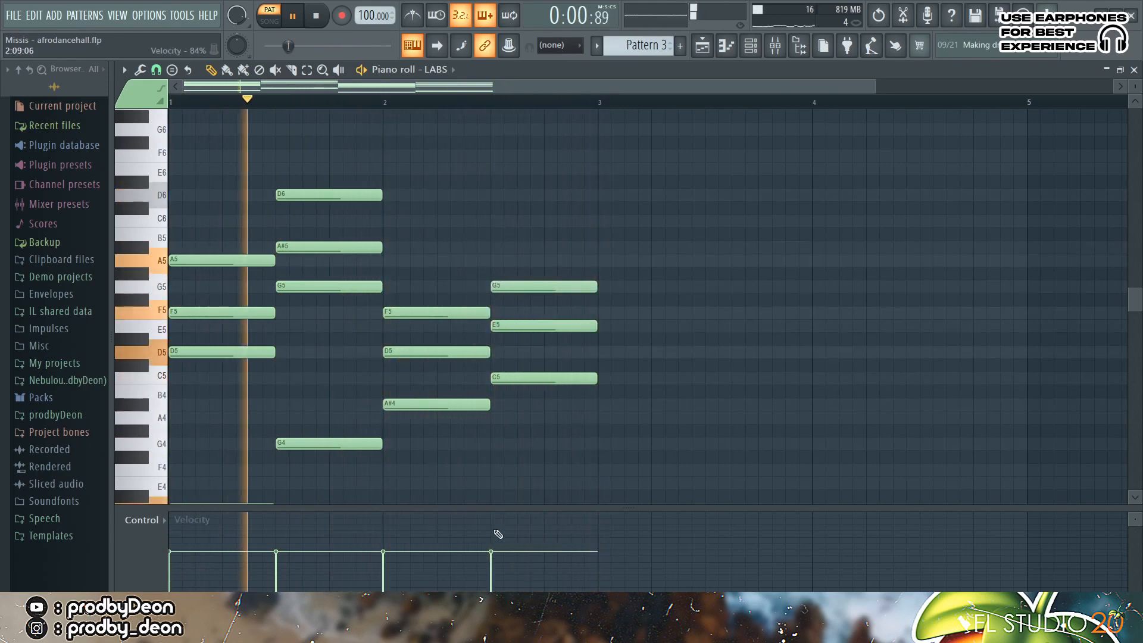
Step: Raise the velocity of all notes to about 85% and stop playback
mouse_move(498, 534)
left_mouse_down()
mouse_move(173, 536)
mouse_move(370, 524)
mouse_move(324, 536)
mouse_move(499, 533)
left_mouse_up()
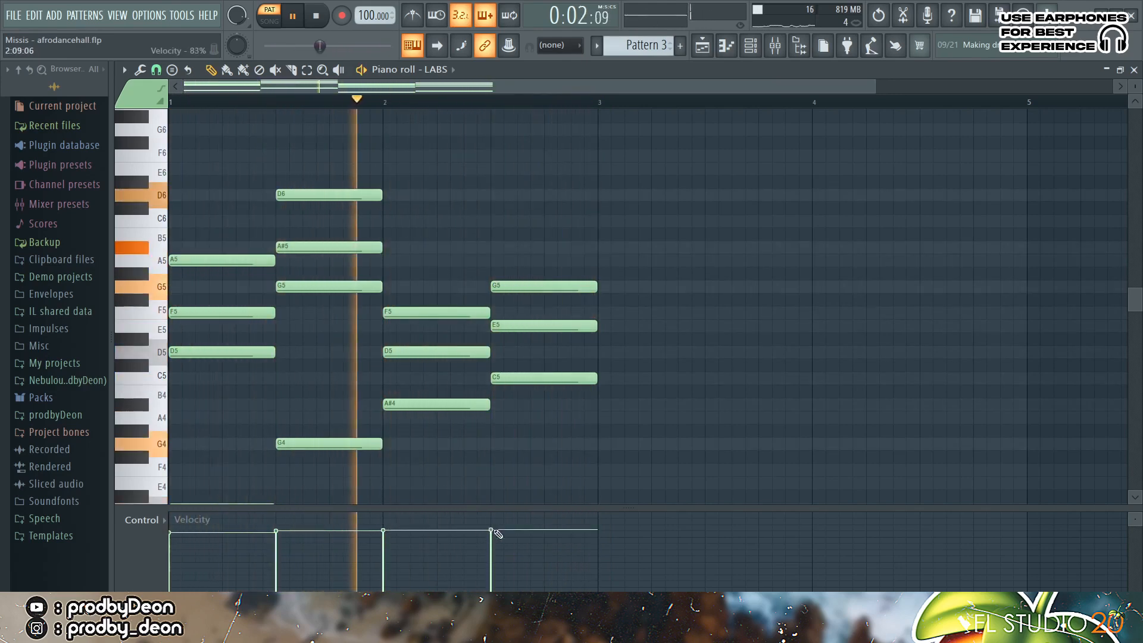
key("space")
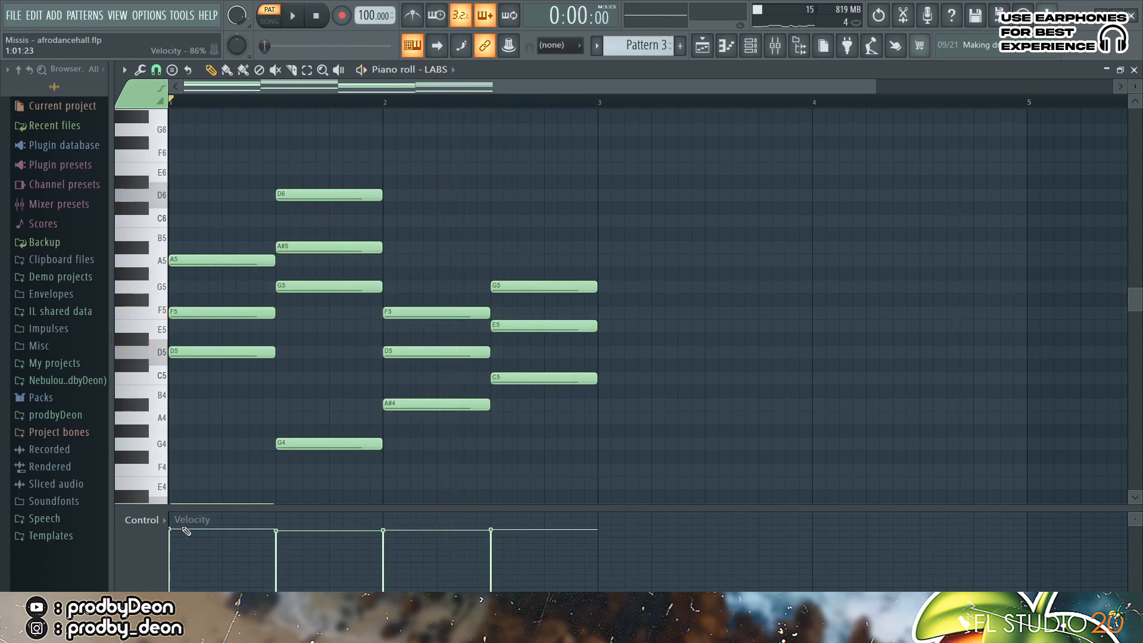
Step: Lower the second chord's D6 note by an octave to D5, and play back the progression
left_click(365, 195)
key("ctrl+Down")
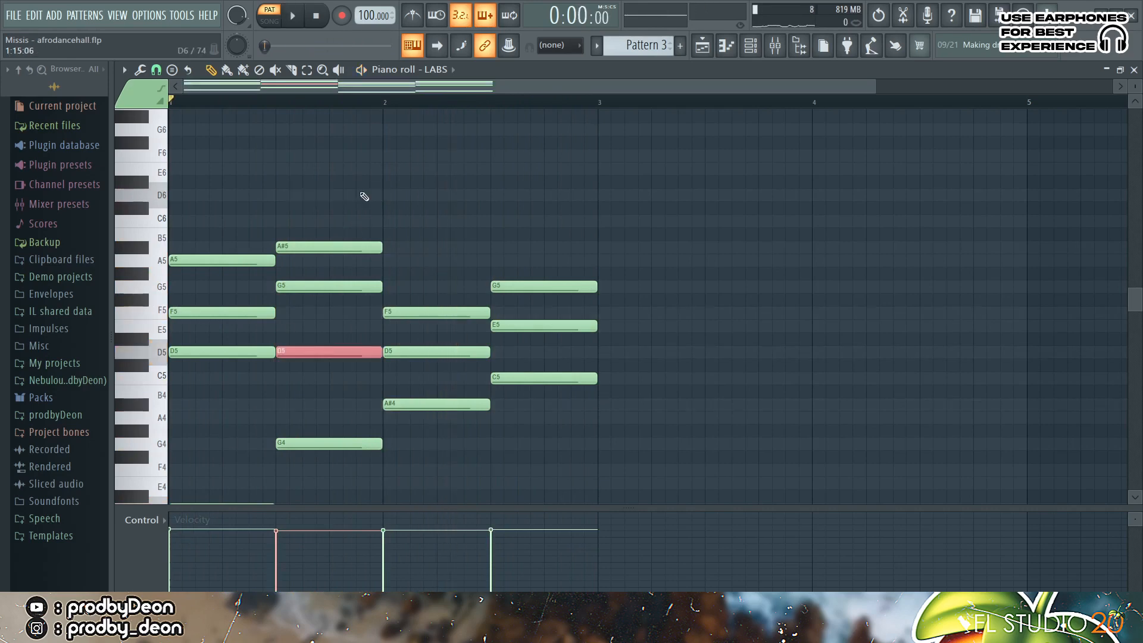
left_click(675, 200)
right_click(677, 199)
key("space")
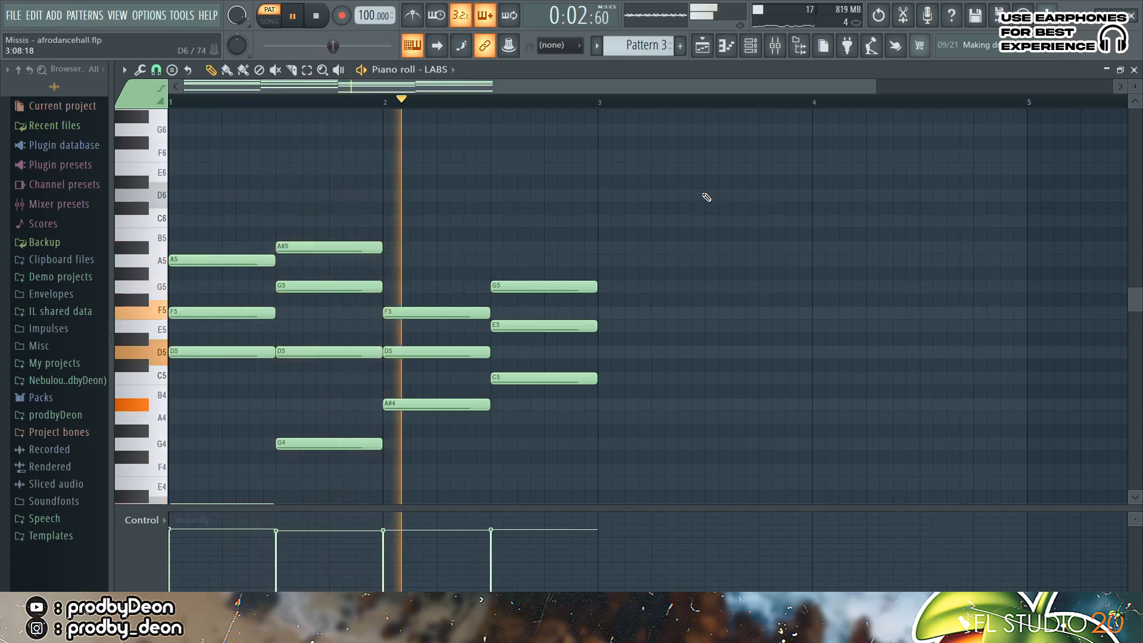
scroll(707, 197, "down", 3)
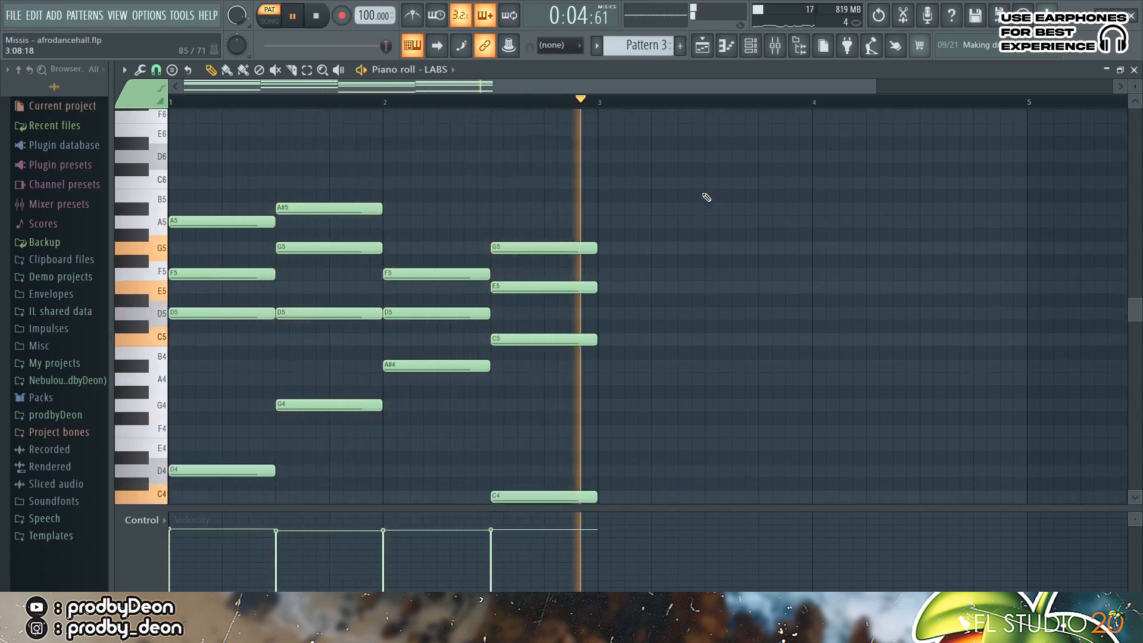
key("space")
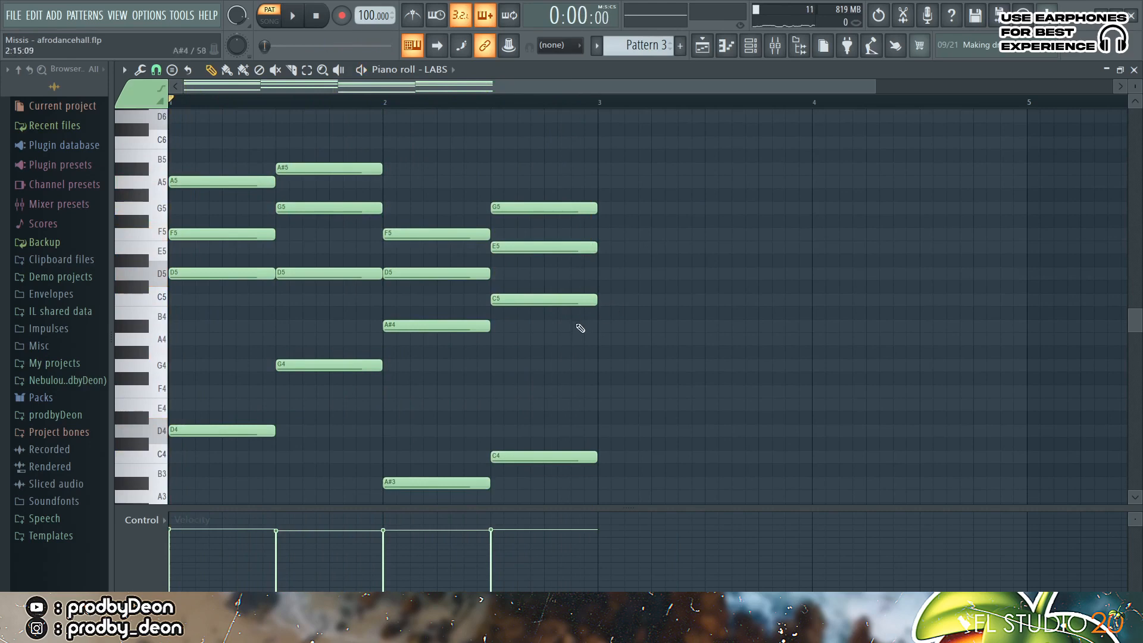
Step: Select all upper chord notes and apply a slight bipolar velocity randomization to them with the randomizer
left_click_drag(570, 326, 205, 136)
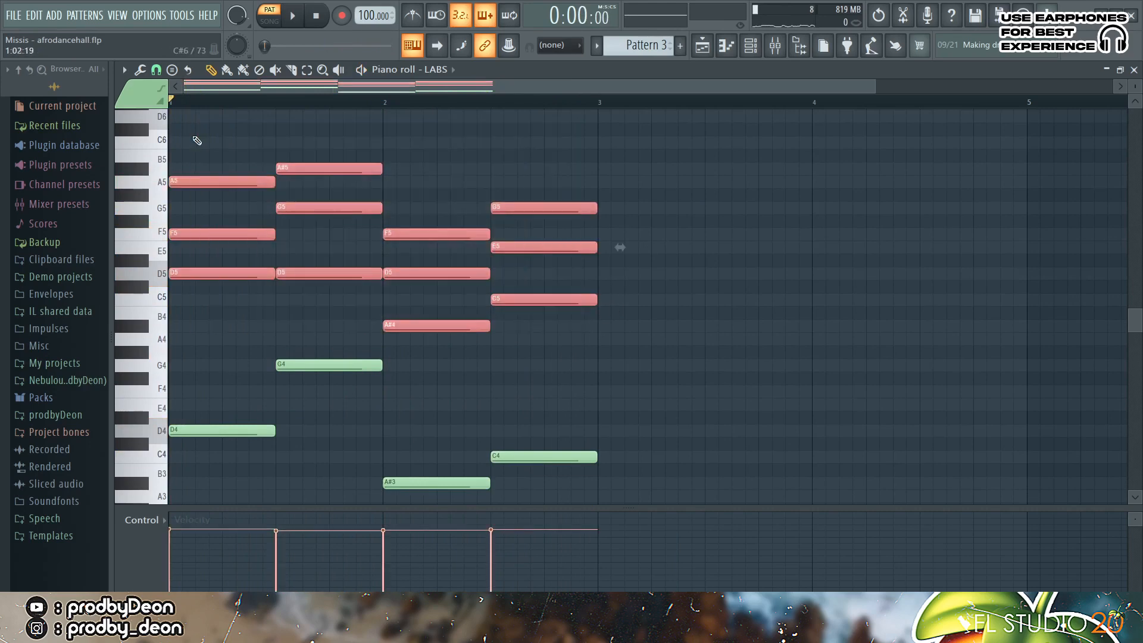
key("alt+r")
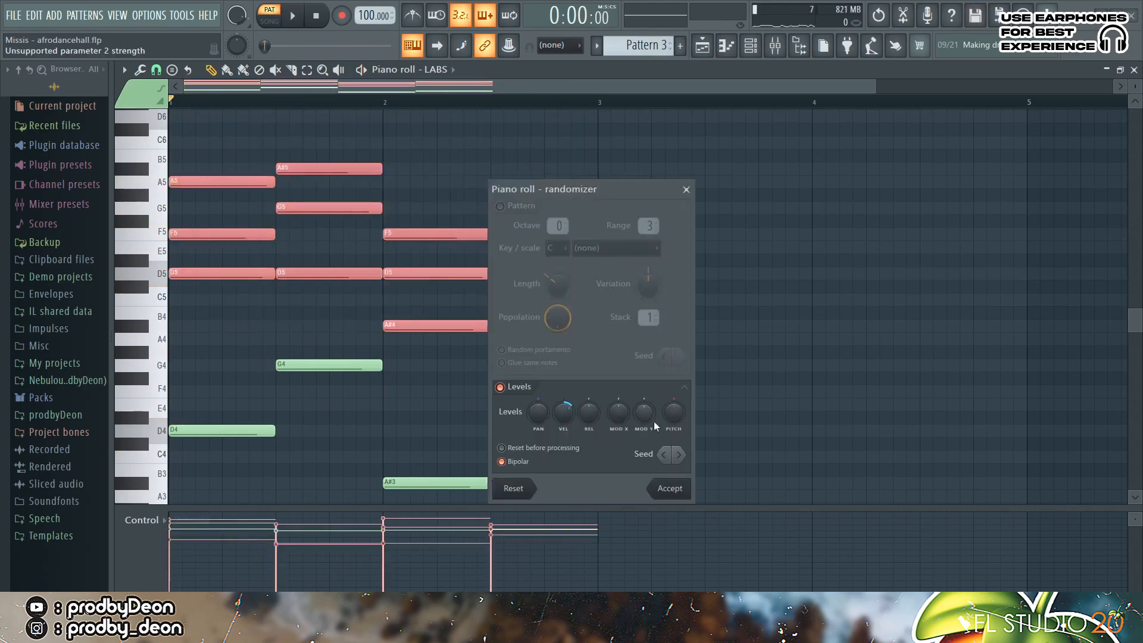
left_click_drag(566, 413, 568, 420)
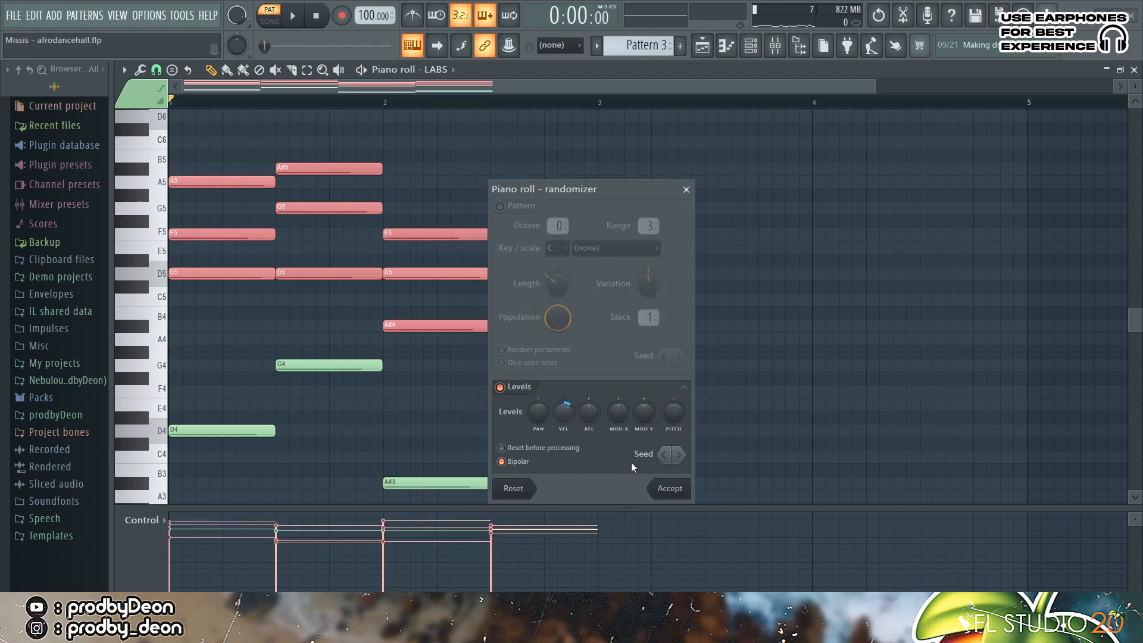
left_click(668, 490)
Step: Apply a slight start-time strum to the selected chord notes with the strumizer, play the pattern and deselect the notes
key("alt+s")
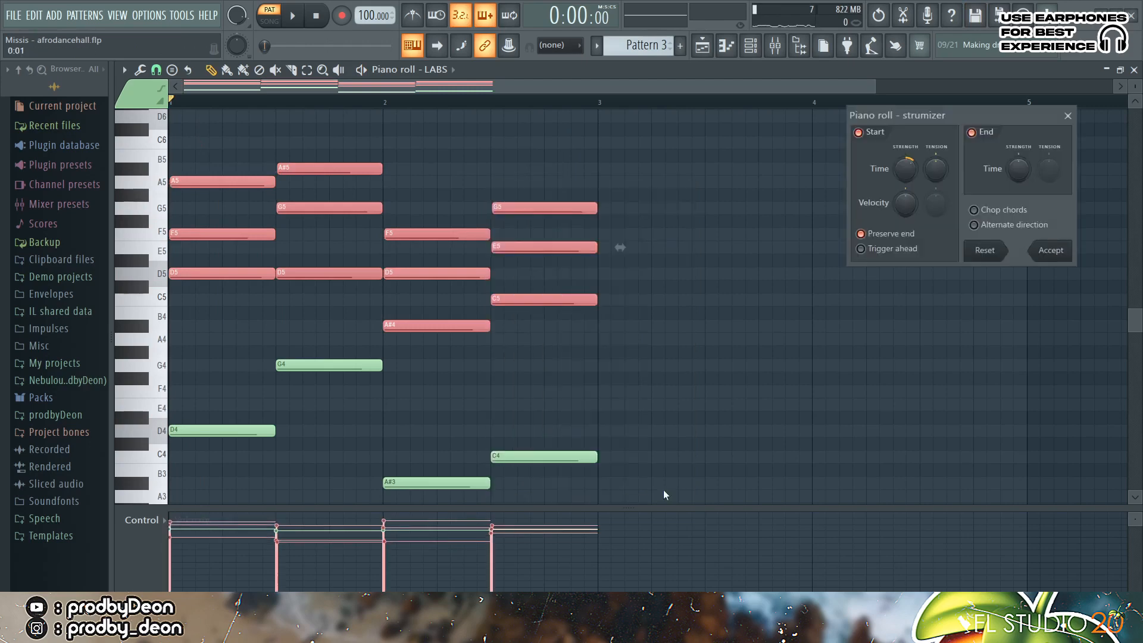
left_click(1051, 253)
key("space")
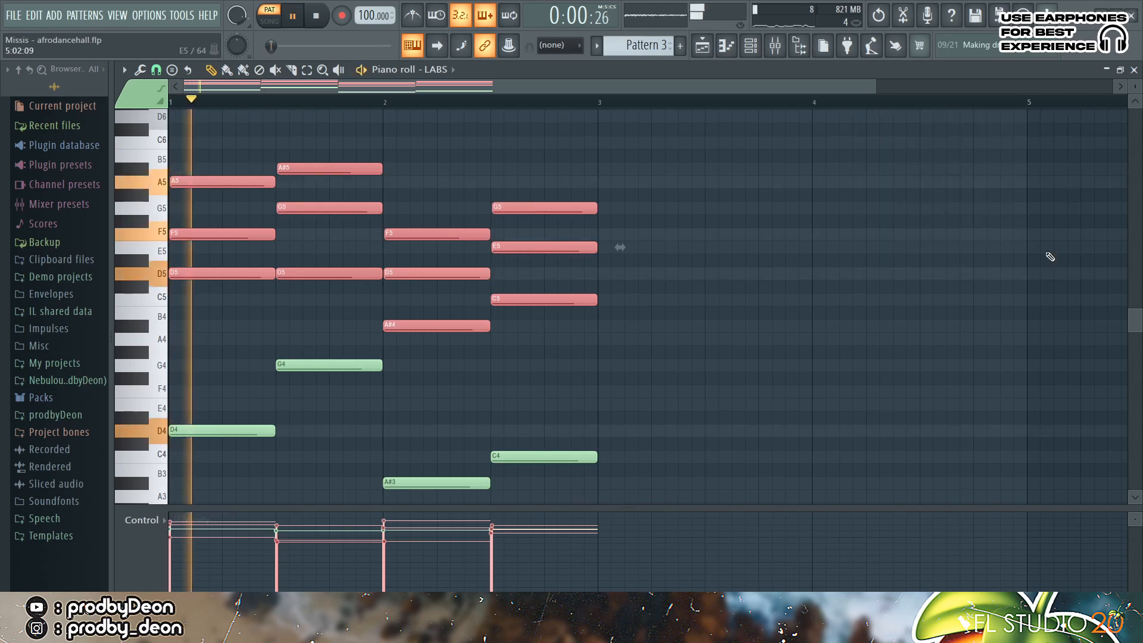
left_click(796, 385)
right_click(801, 380)
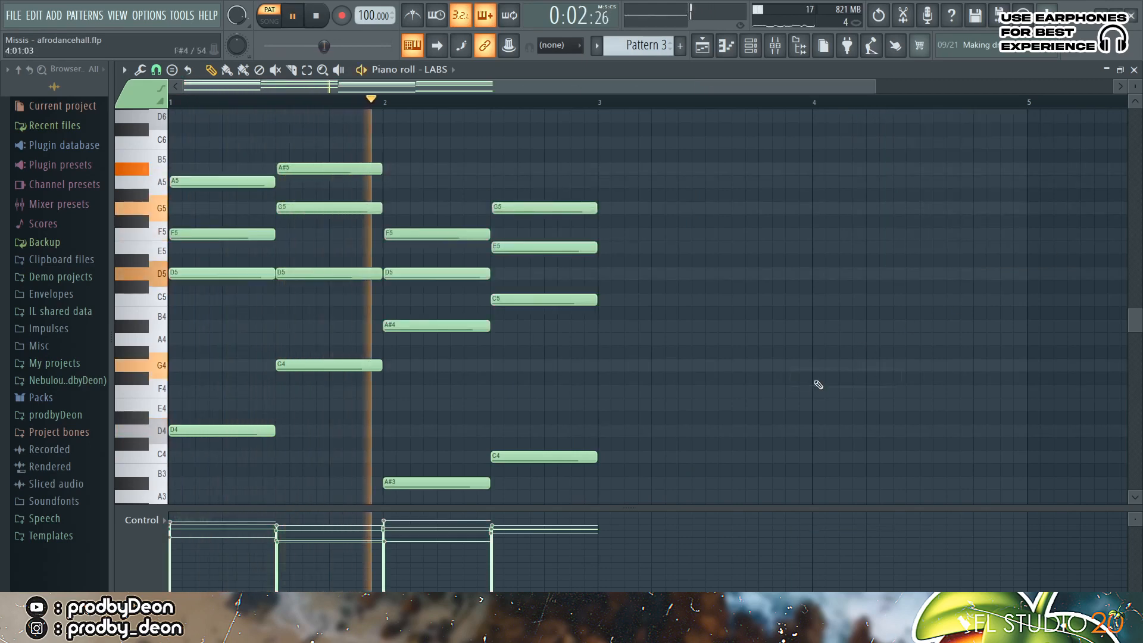
Step: Select the four bass notes D4, G4, A#3 and C4, level their velocity at about 64%, and deselect them
left_click_drag(1138, 317, 1134, 353)
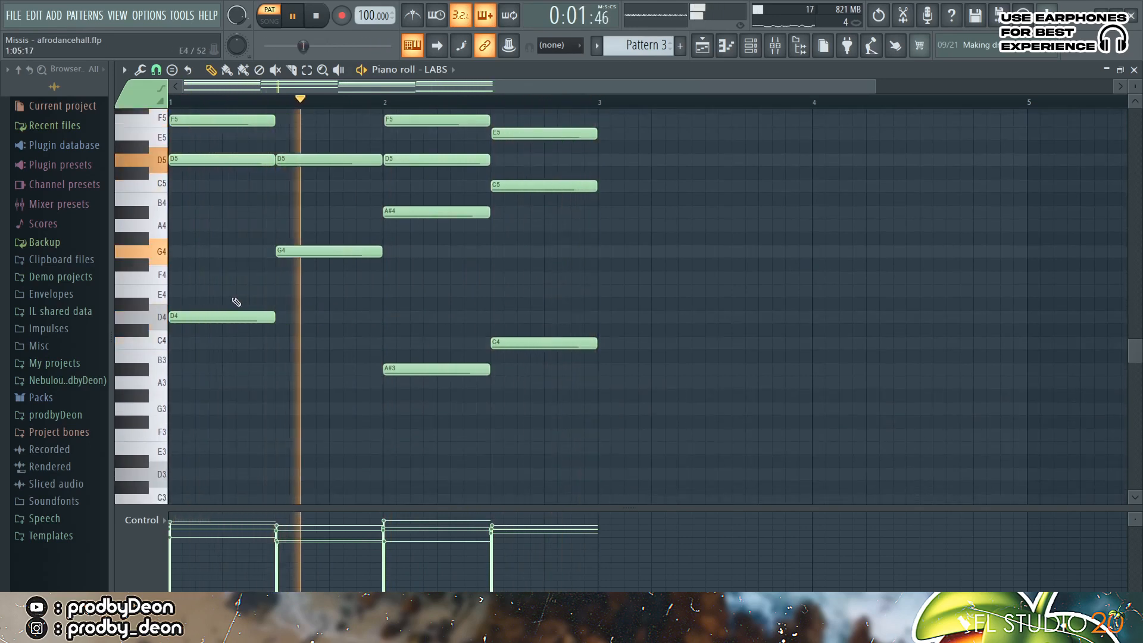
left_click_drag(170, 254, 165, 381)
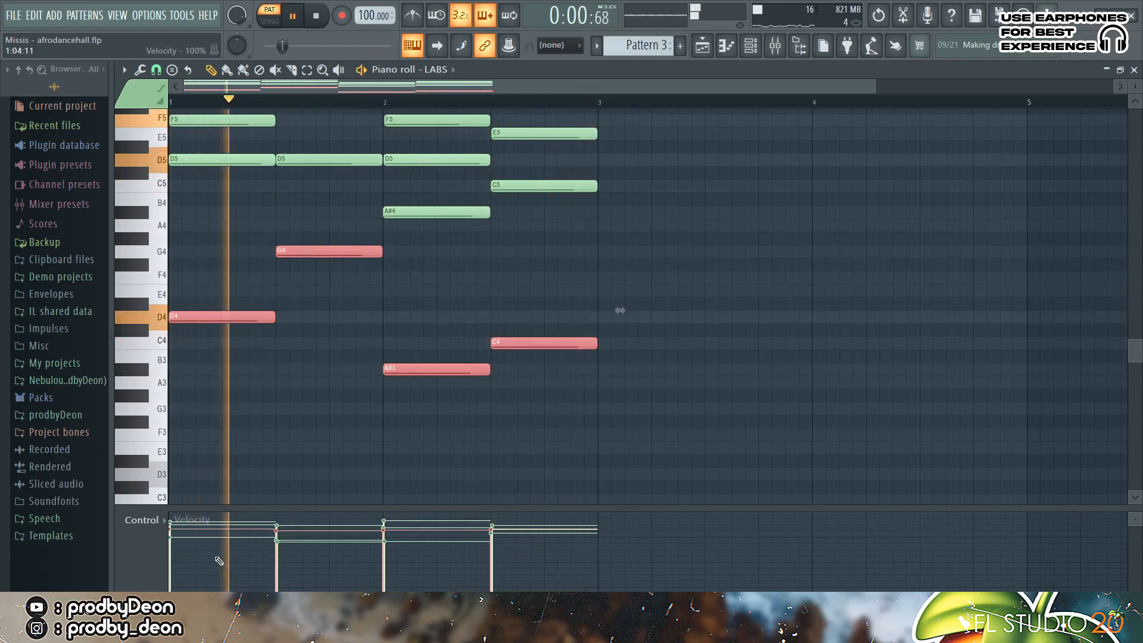
left_click_drag(195, 549, 446, 548)
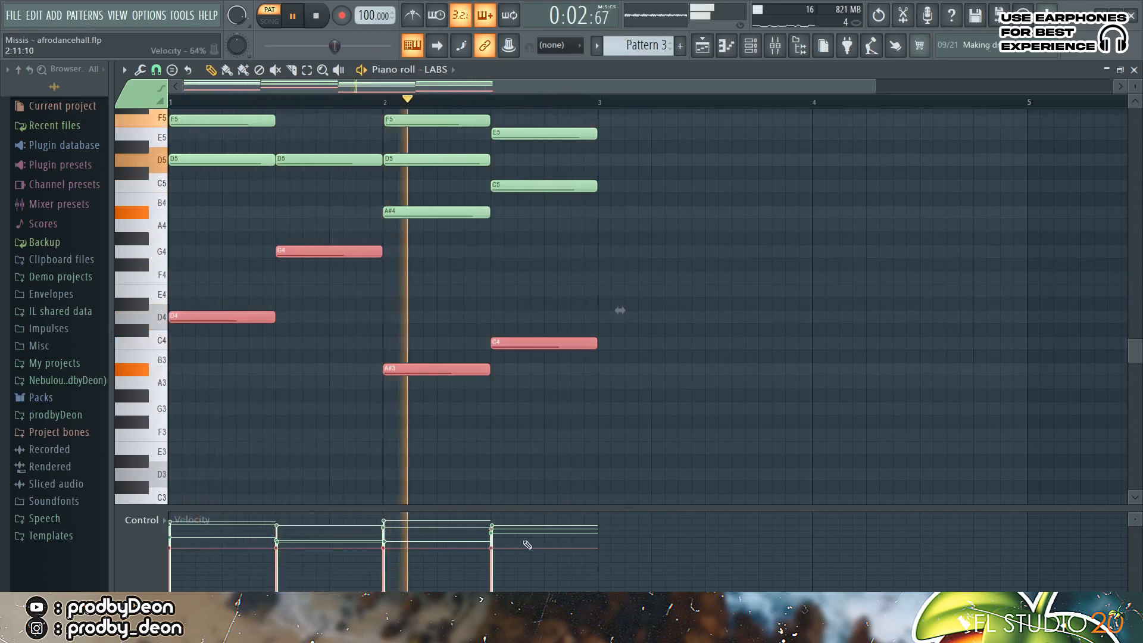
left_click(777, 396)
right_click(783, 397)
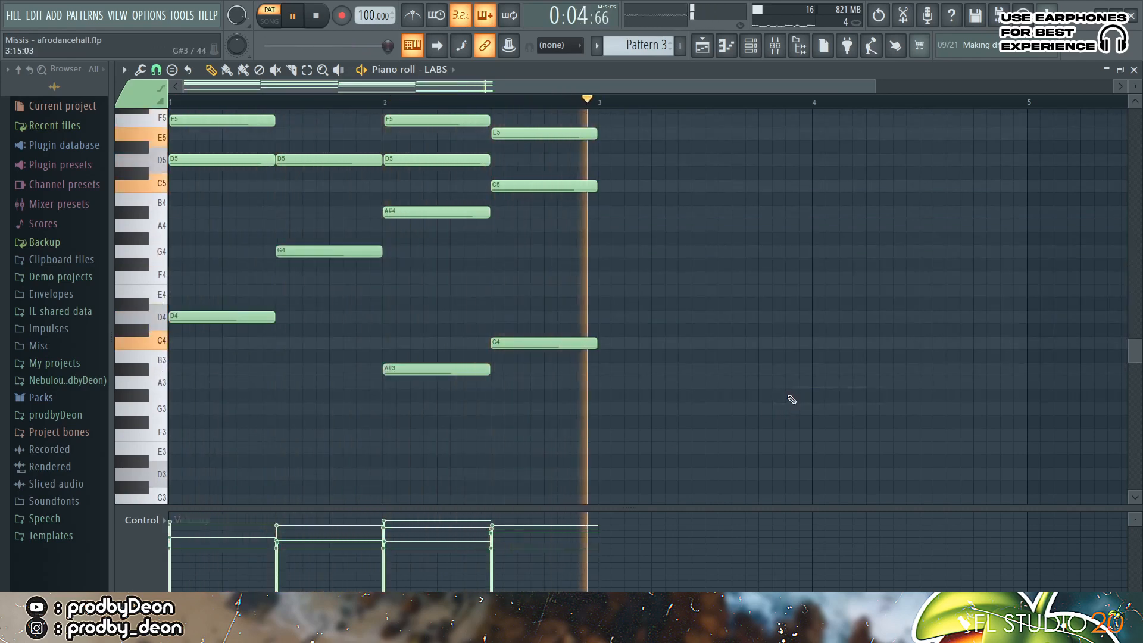
Step: Stop playback, duplicate the two-bar LABS chord progression into bars 3 and 4, and deselect the copied notes
key("space")
scroll(313, 229, "up", 3)
key("ctrl+b")
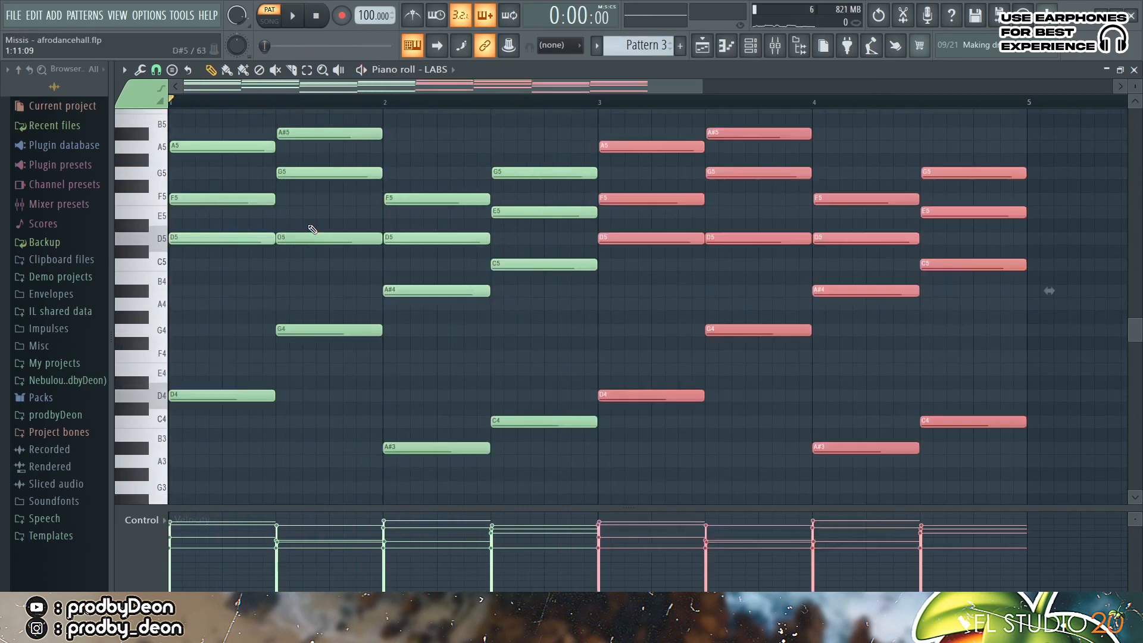
left_click(730, 283)
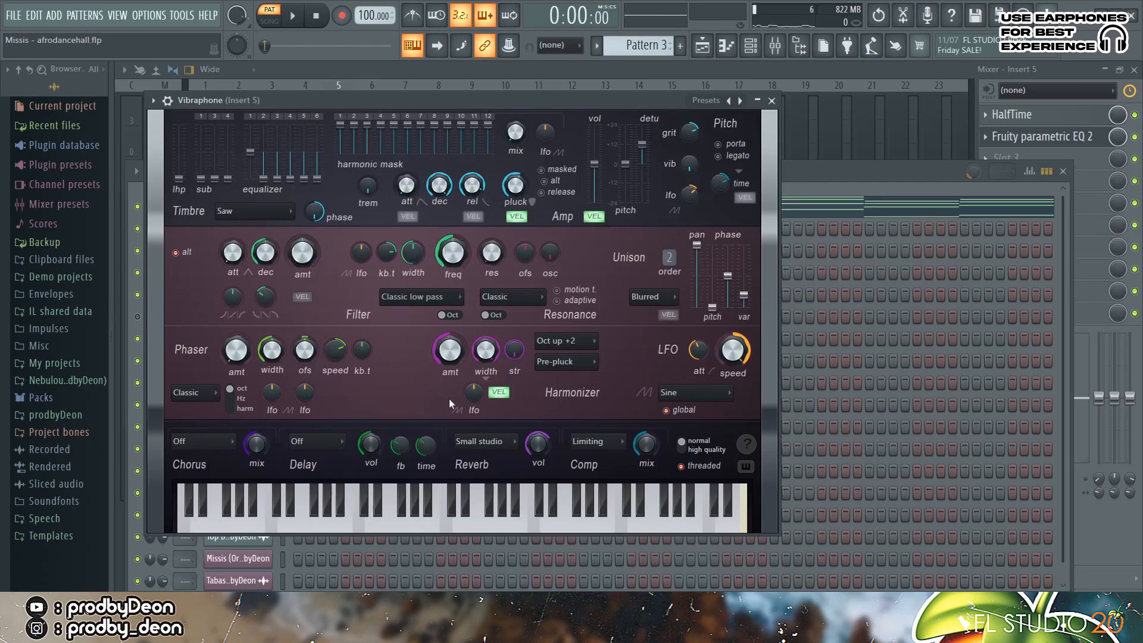
Step: Audition the Vibraphone sound, and copy all LABS notes into the Vibraphone channel, leaving them deselected
left_click(475, 524)
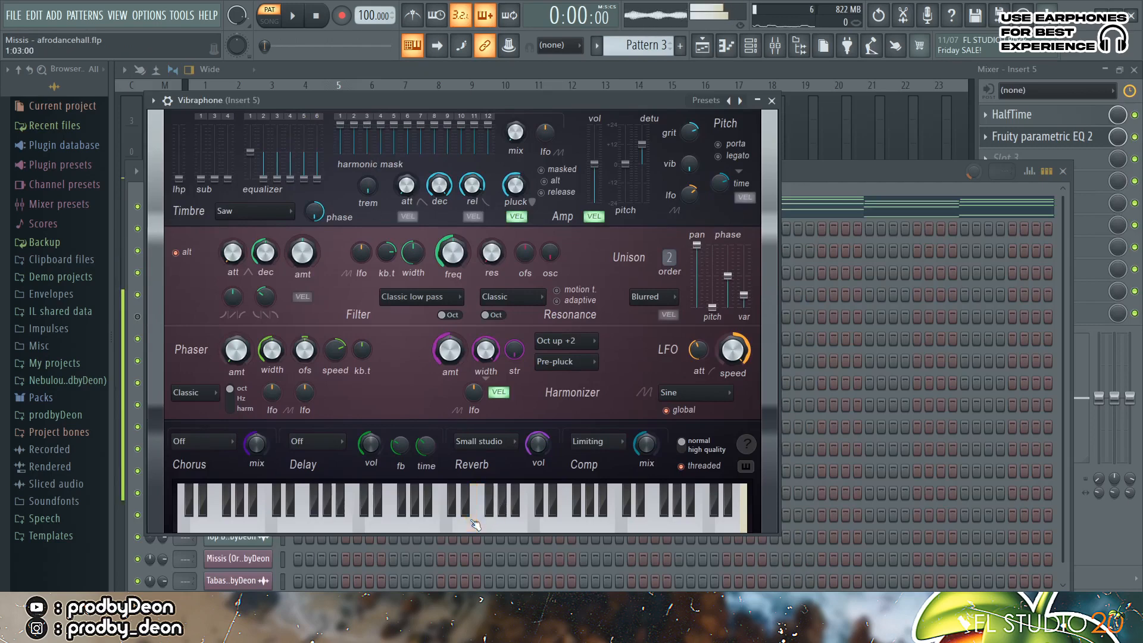
left_click(772, 101)
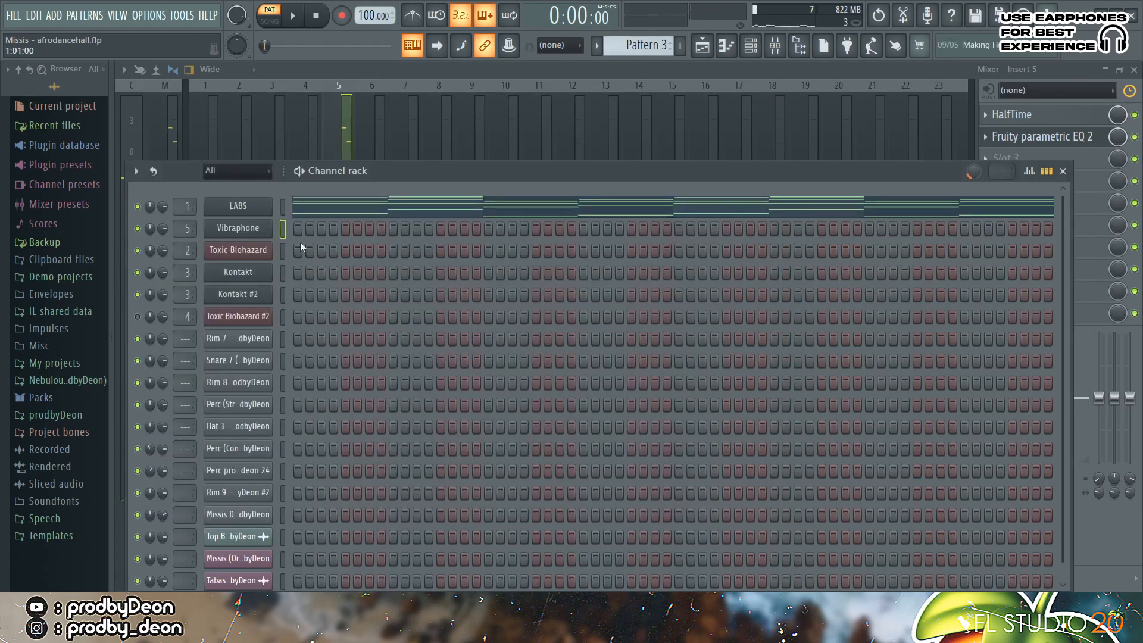
right_click(237, 207)
left_click(516, 221)
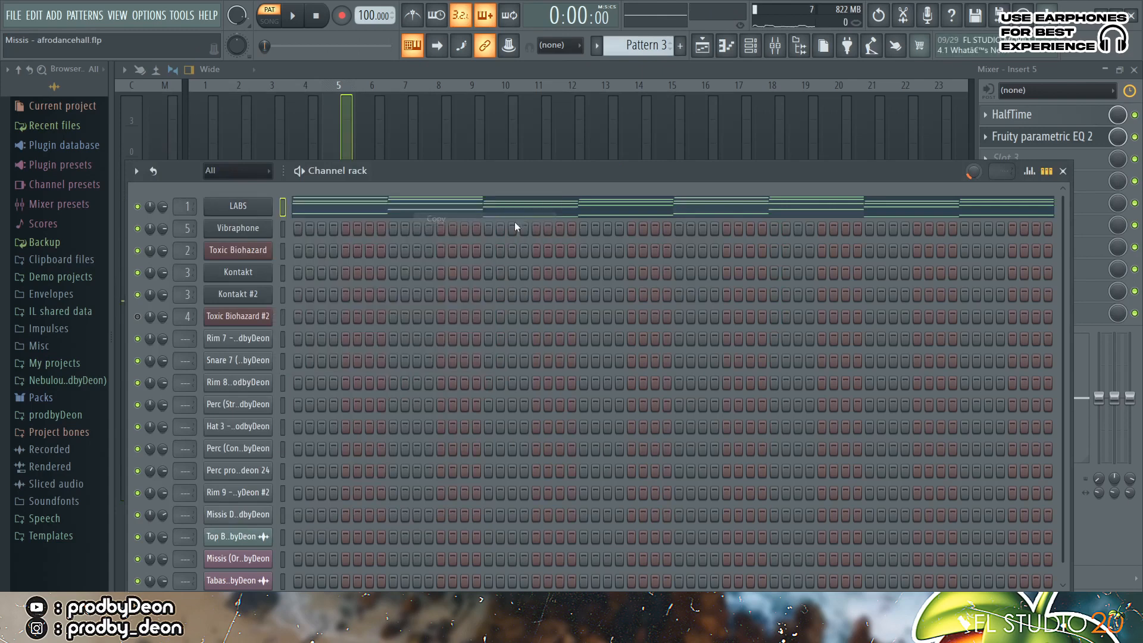
key("F7")
right_click(237, 238)
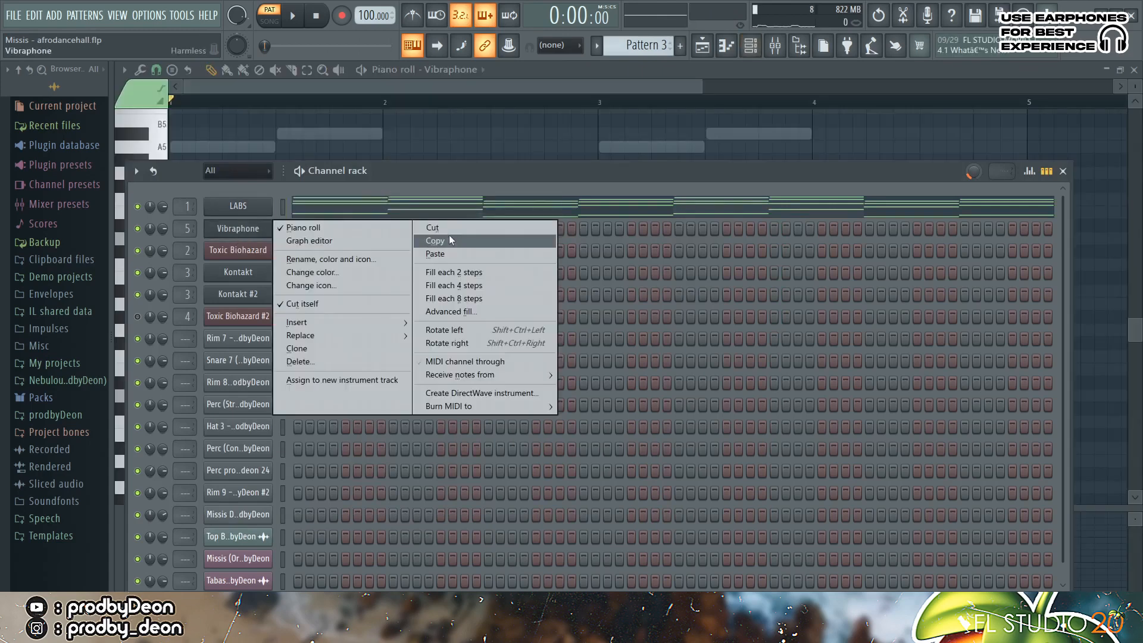
left_click(455, 248)
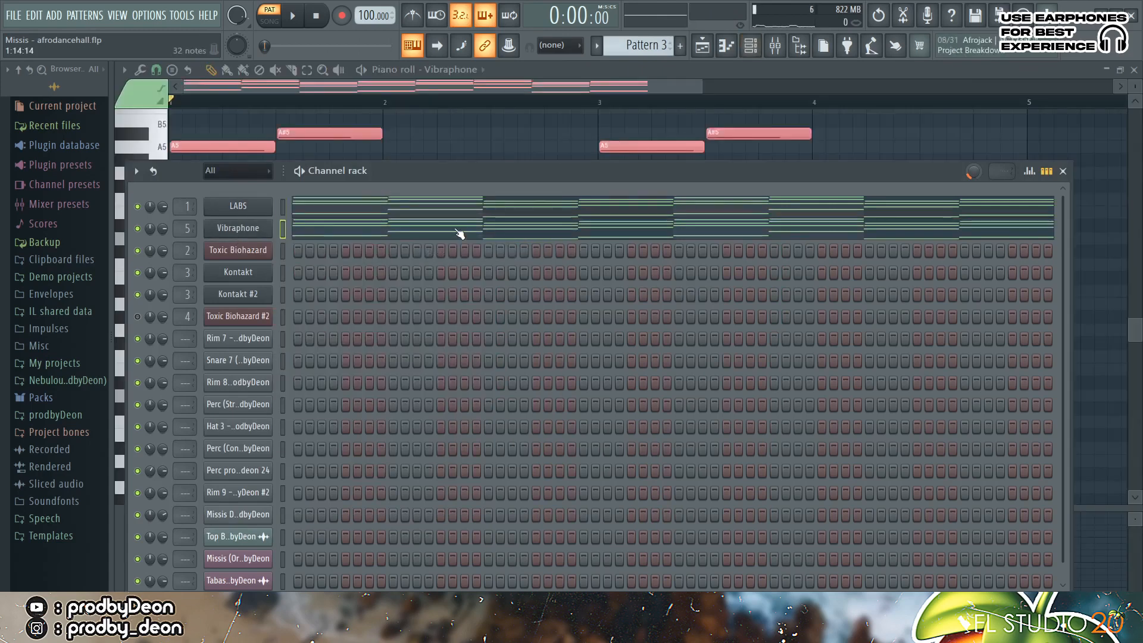
key("F9")
left_click(459, 233)
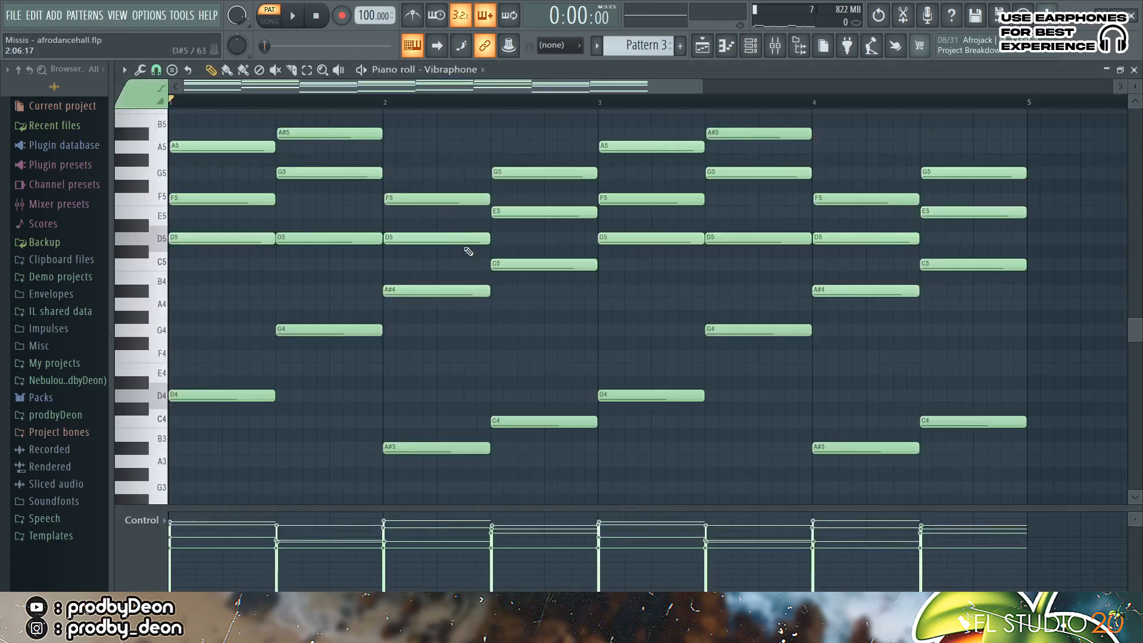
Step: Play back the layered pattern and examine the Fruity parametric EQ 2 curve on mixer Insert 5 during playback
key("space")
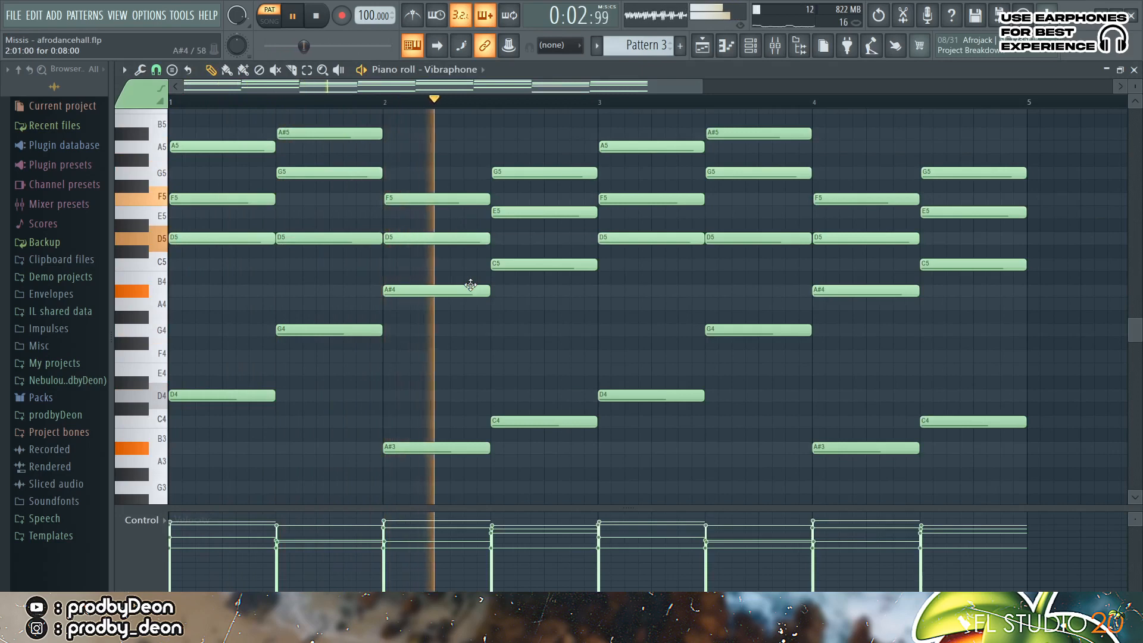
key("space")
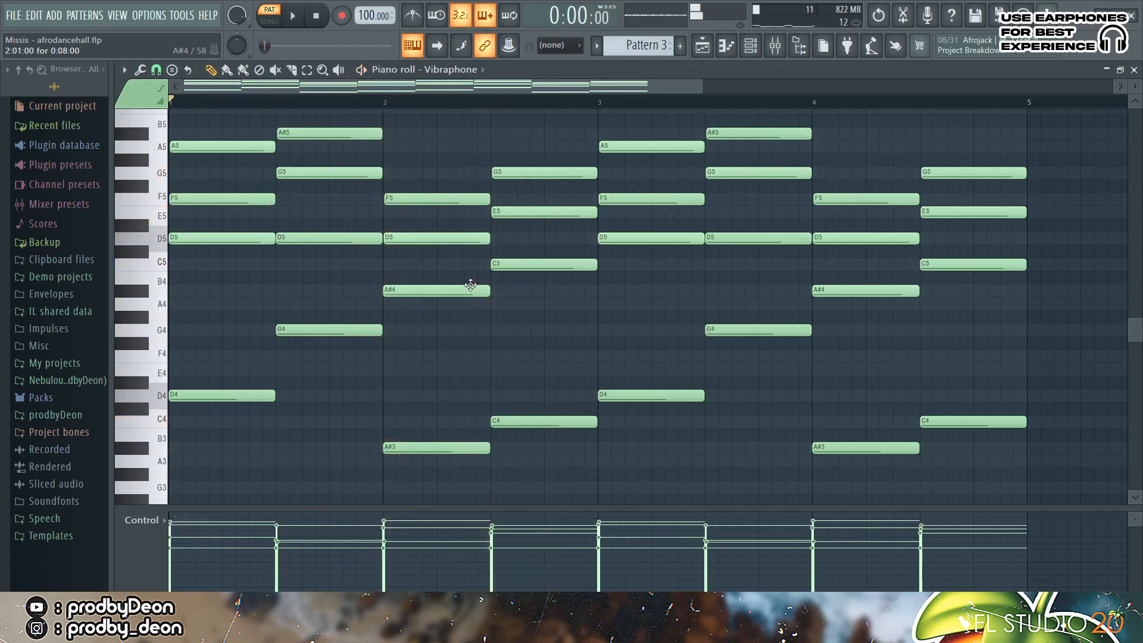
left_click(776, 47)
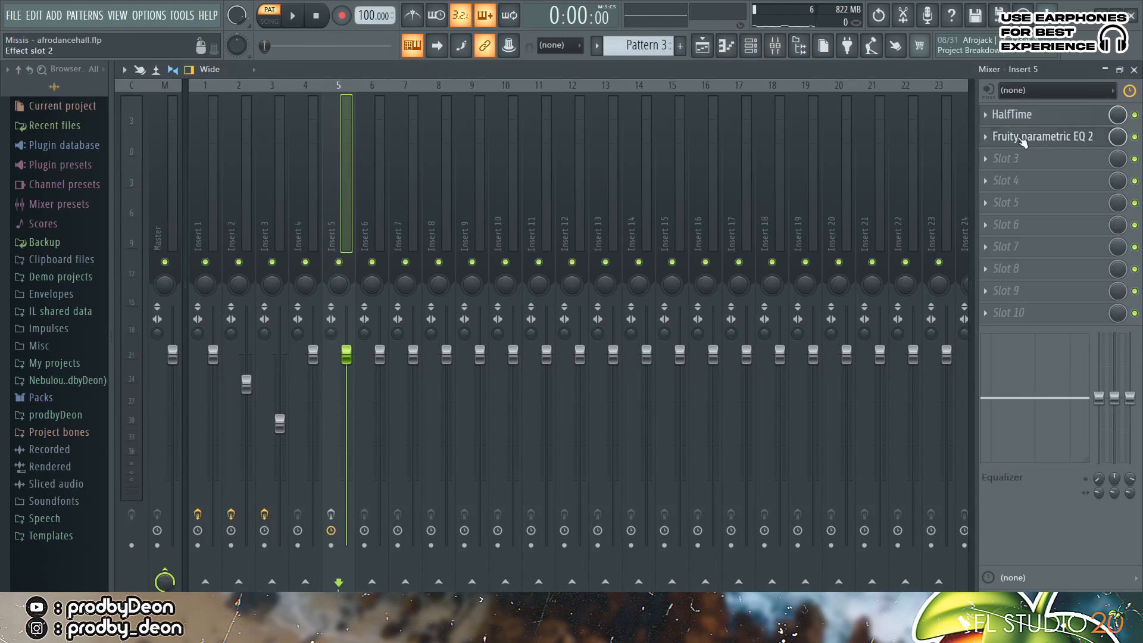
left_click(1023, 140)
key("space")
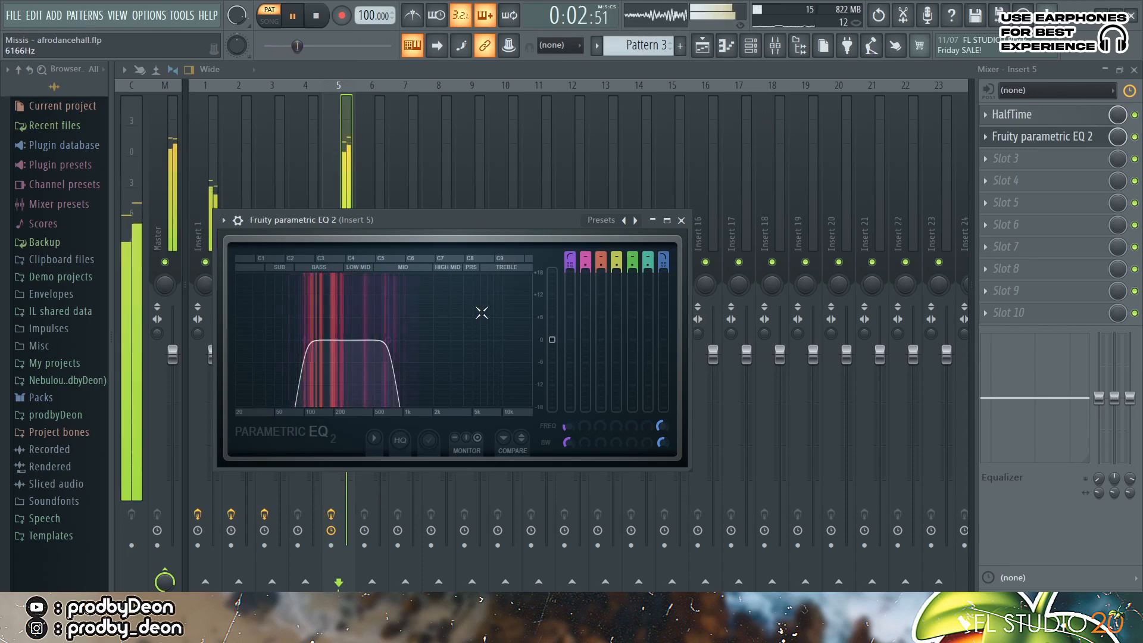
key("space")
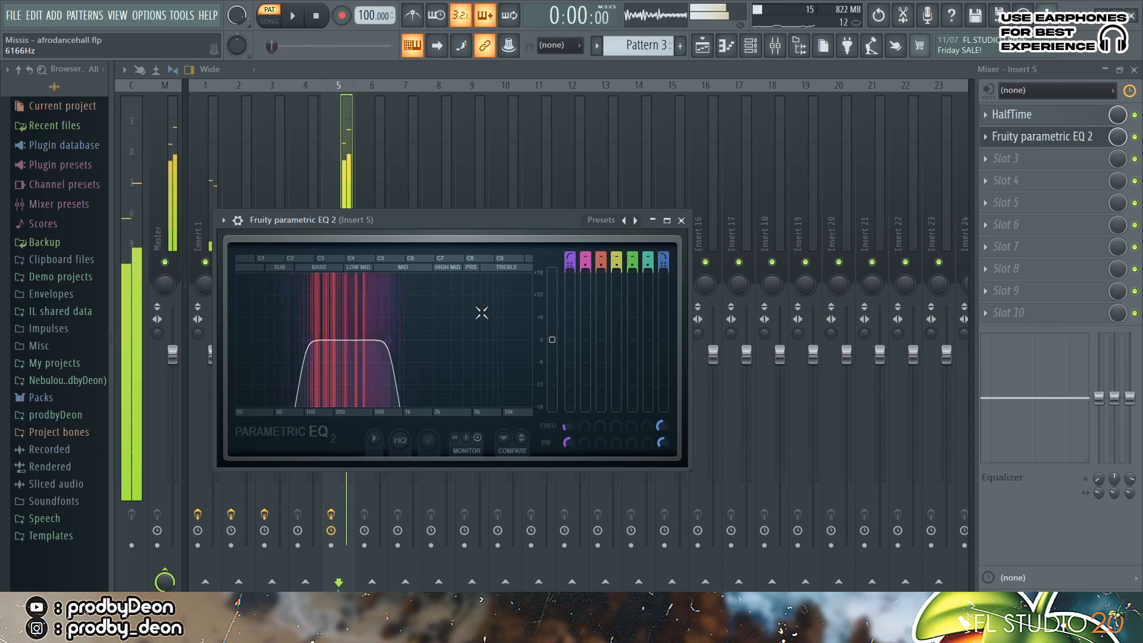
Step: Transpose all Vibraphone notes up by one octave and play back the pattern
left_click(729, 49)
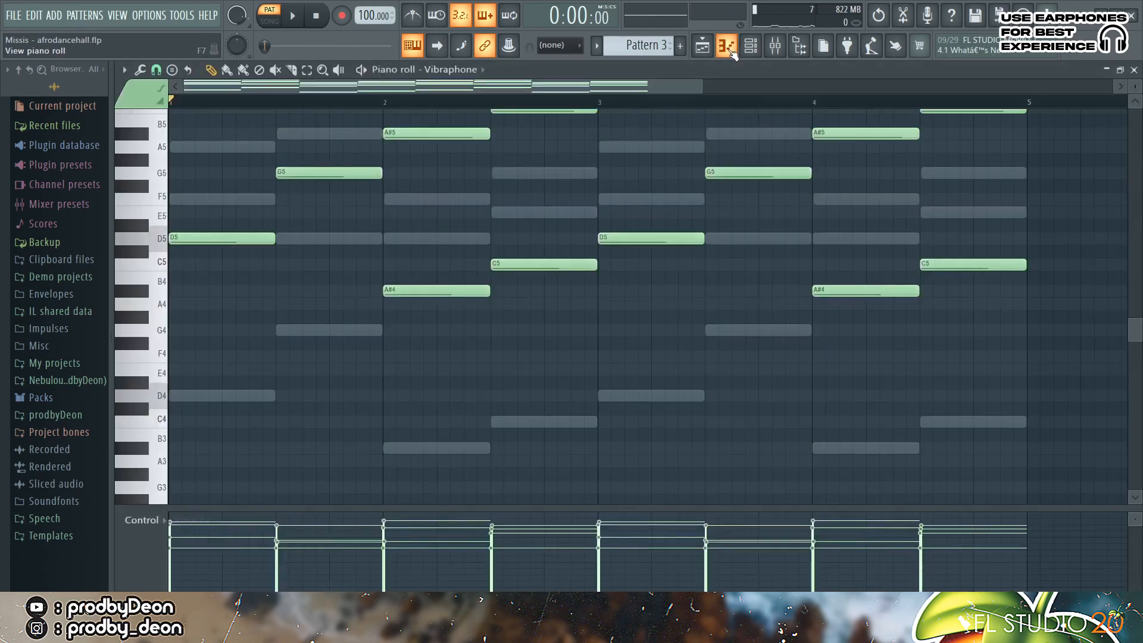
key("space")
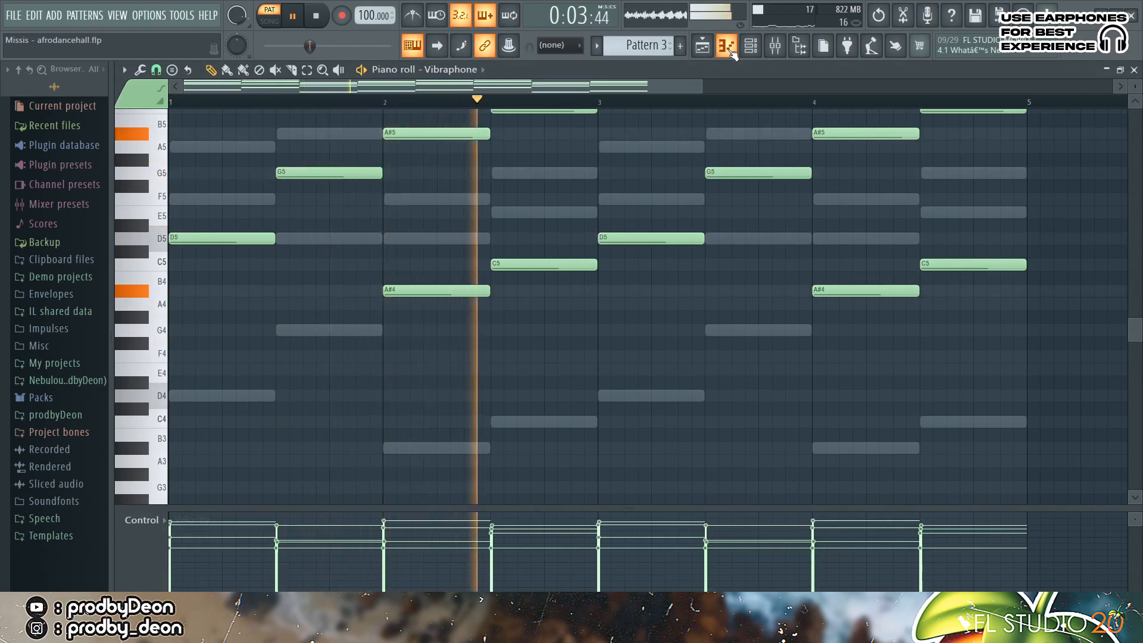
key("space")
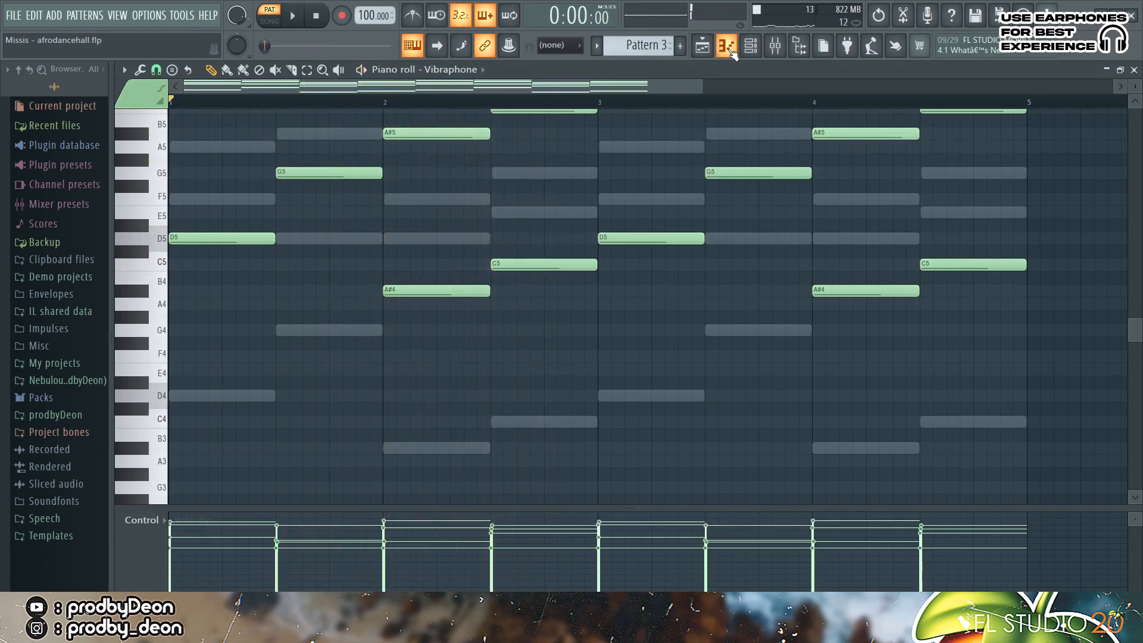
Step: Reduce the Vibraphone notes' velocities with level scaling at a Multiply value of 75%, checking the level during playback
left_click(727, 47)
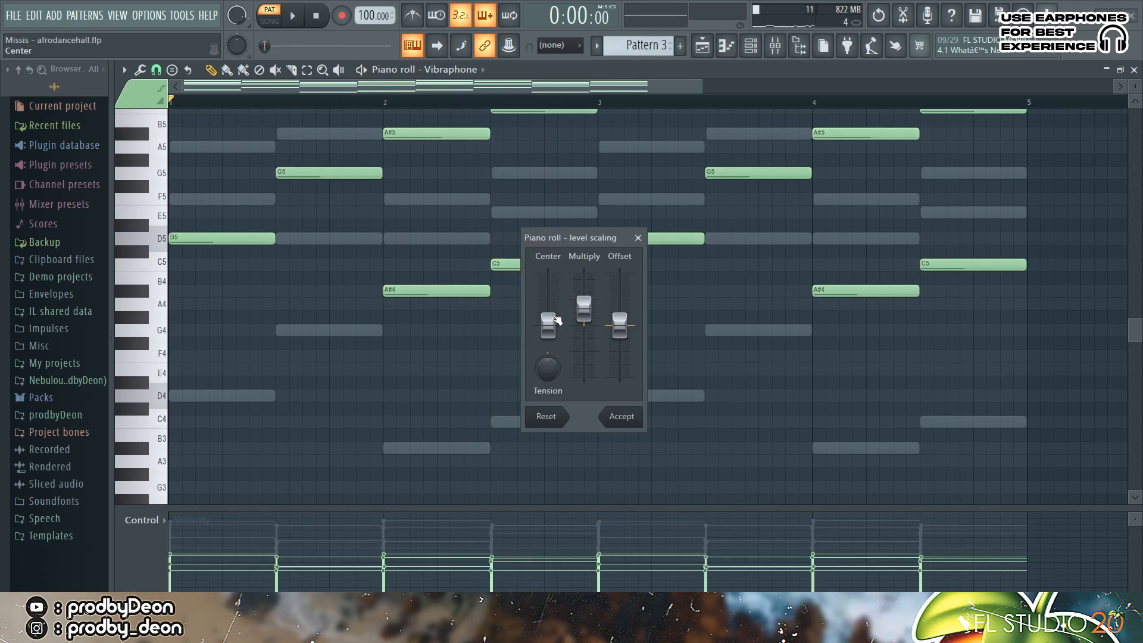
left_click_drag(589, 322, 591, 310)
key("space")
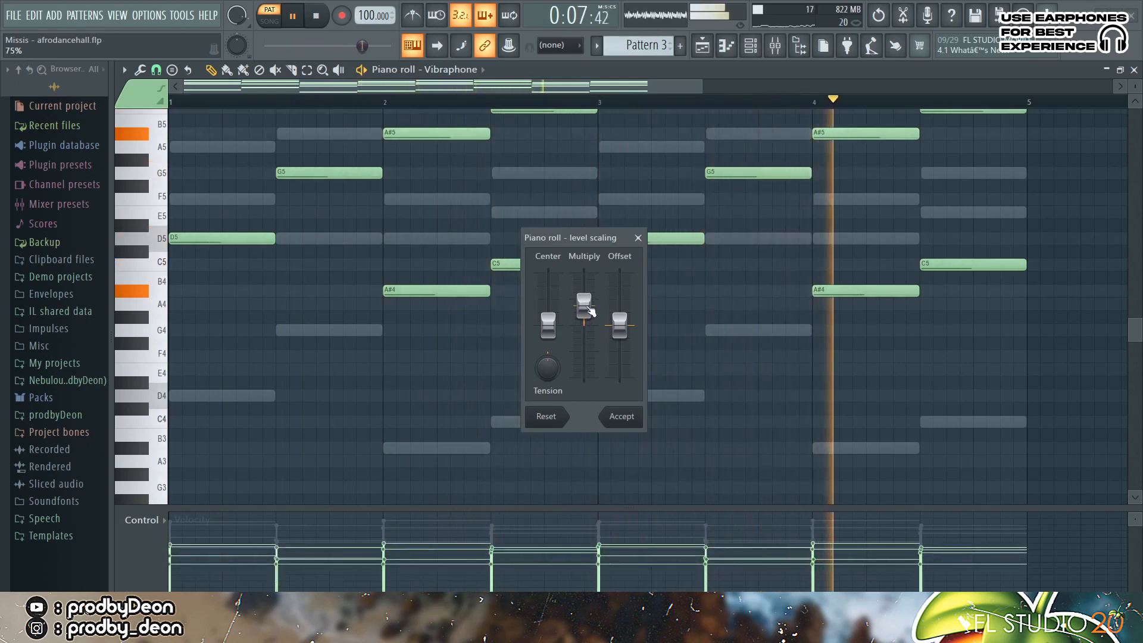
left_click(621, 416)
key("space")
Step: Add a Fruity Limiter to effect slot 3 of mixer Insert 5 and start playback
left_click(775, 48)
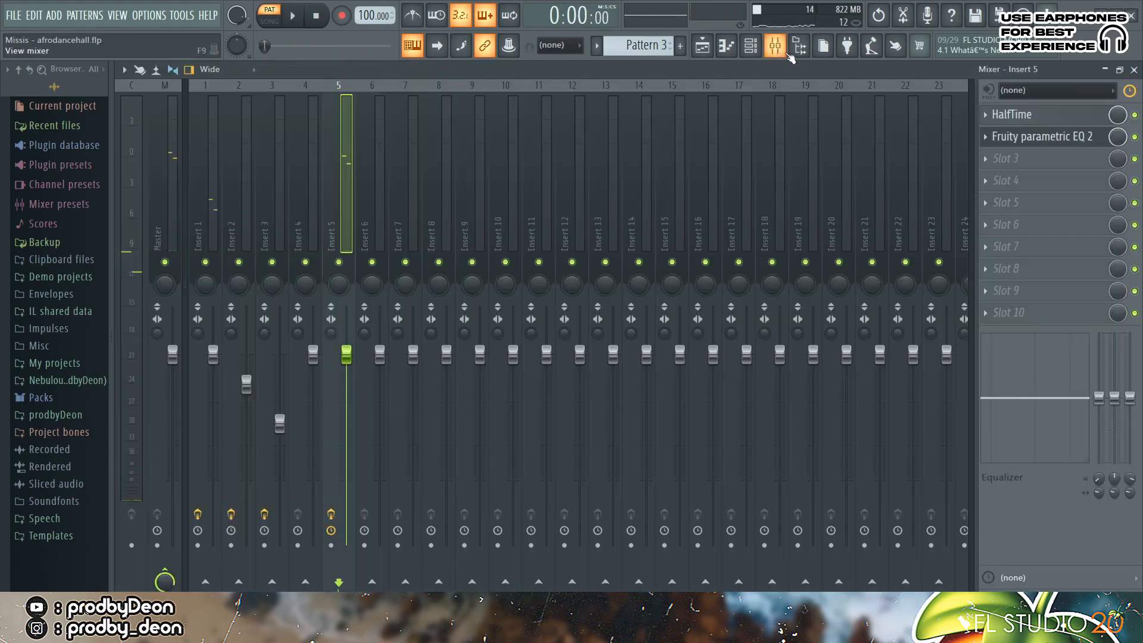
left_click(1024, 158)
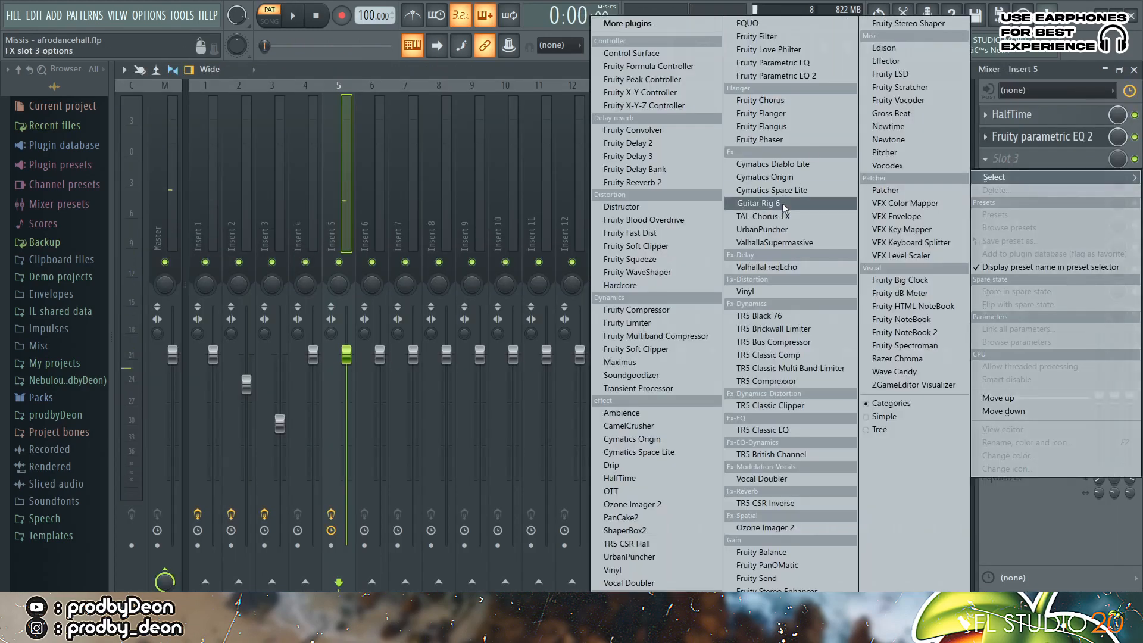
left_click(683, 324)
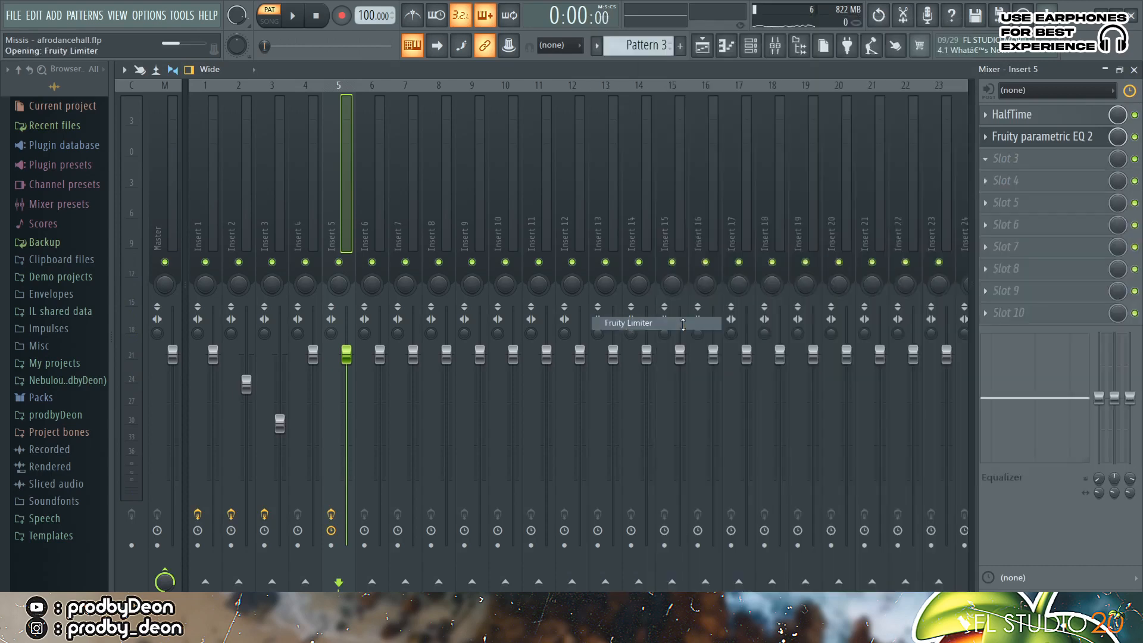
key("space")
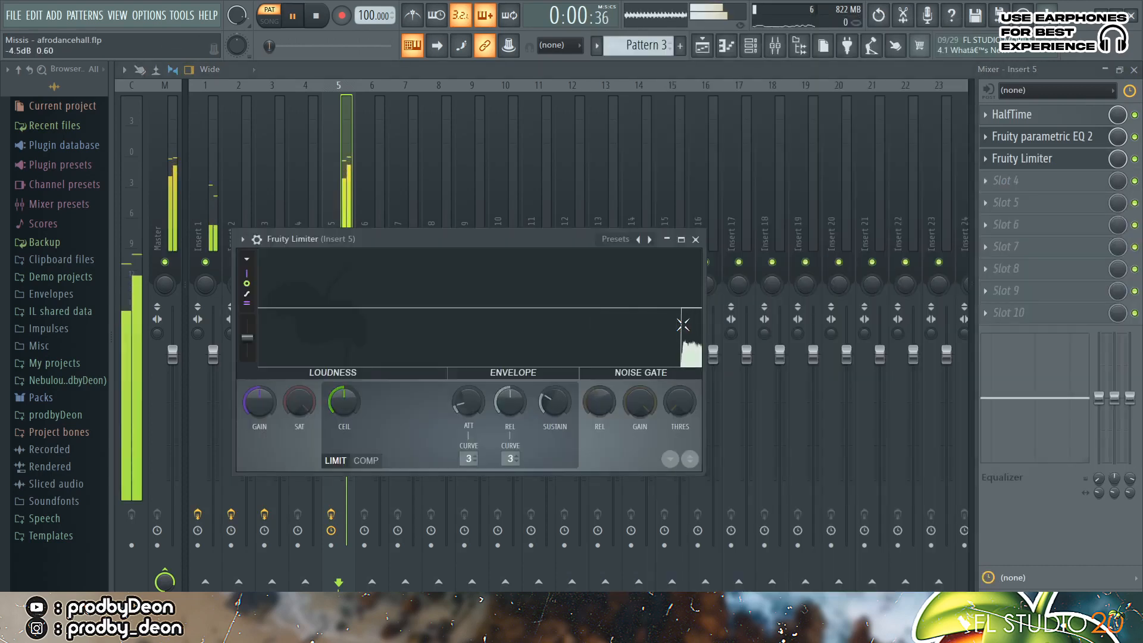
Step: Switch the Fruity Limiter to compressor mode, lower its threshold and raise its ratio, and stop playback
left_click(366, 460)
left_click_drag(344, 402, 351, 438)
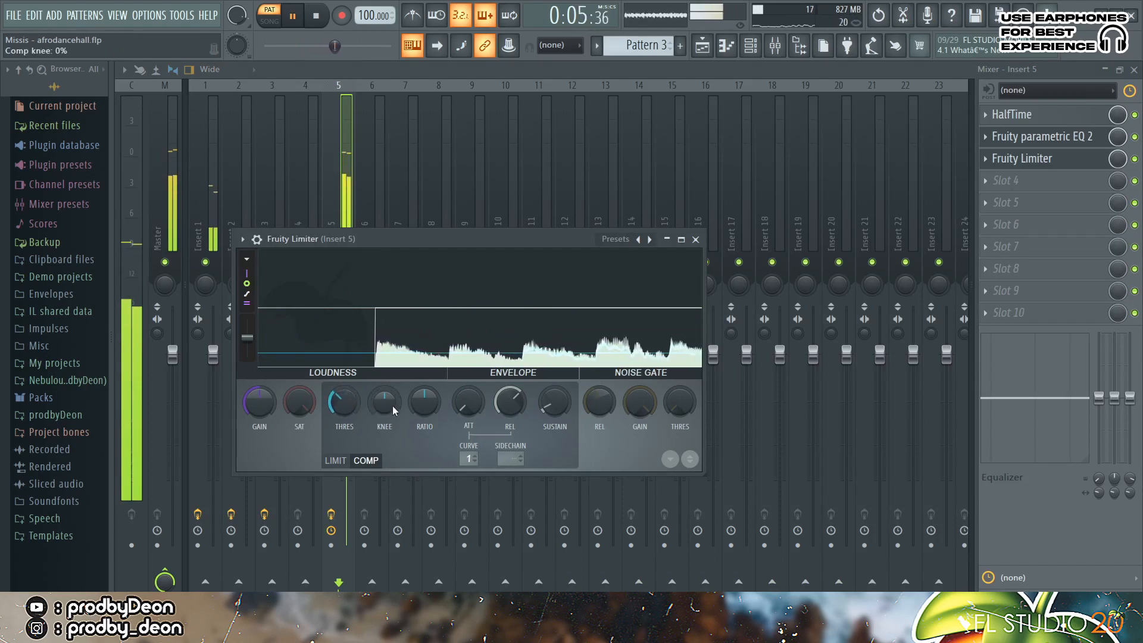
left_click_drag(424, 402, 424, 397)
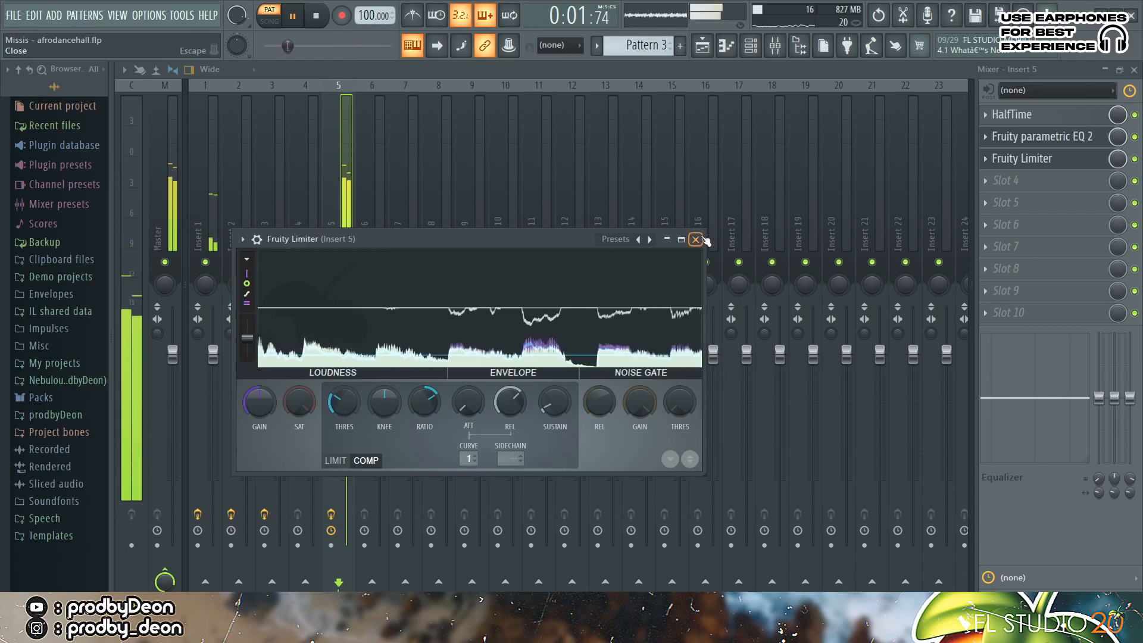
key("space")
Step: Flip the Vibraphone notes horizontally in the piano roll so the progression runs in reverse
left_click(757, 38)
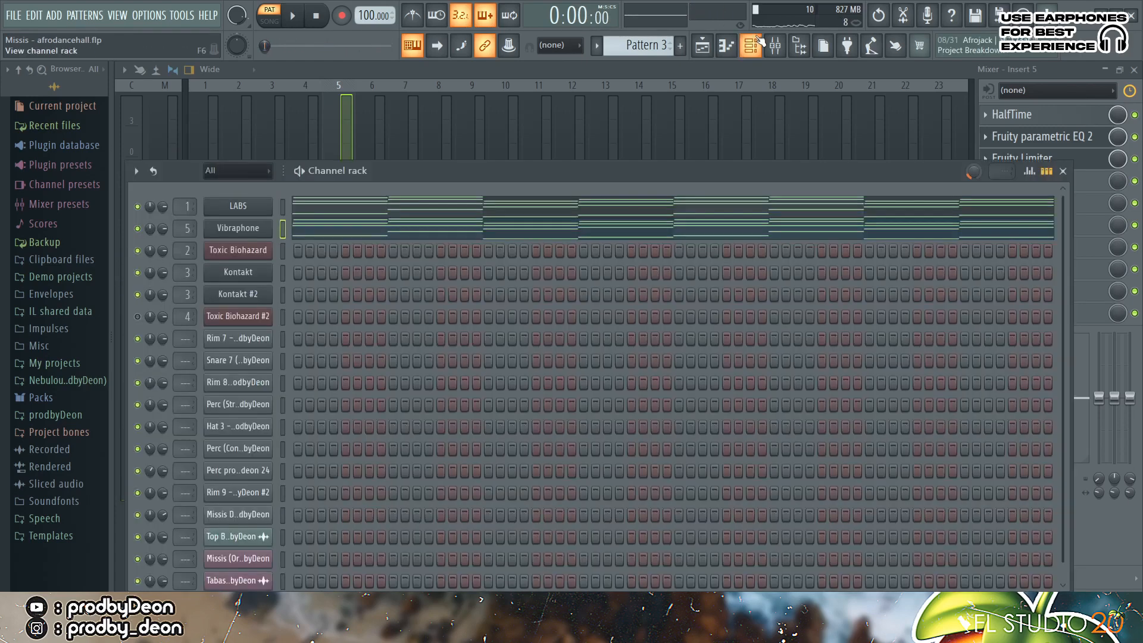
left_click(336, 231)
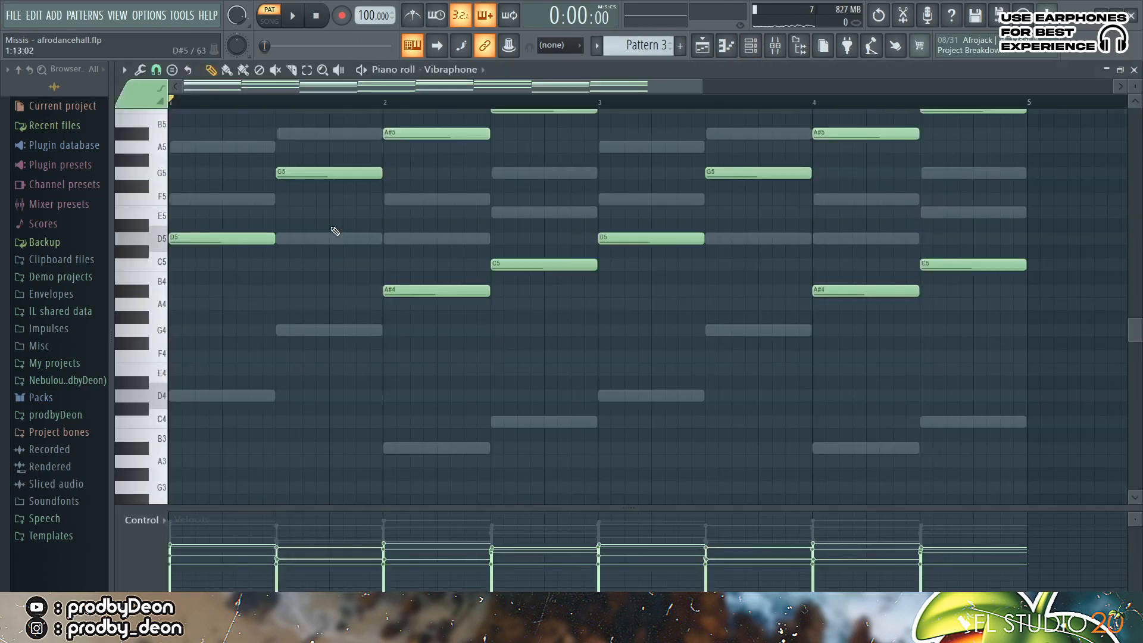
scroll(335, 231, "up", 3)
key("alt+y")
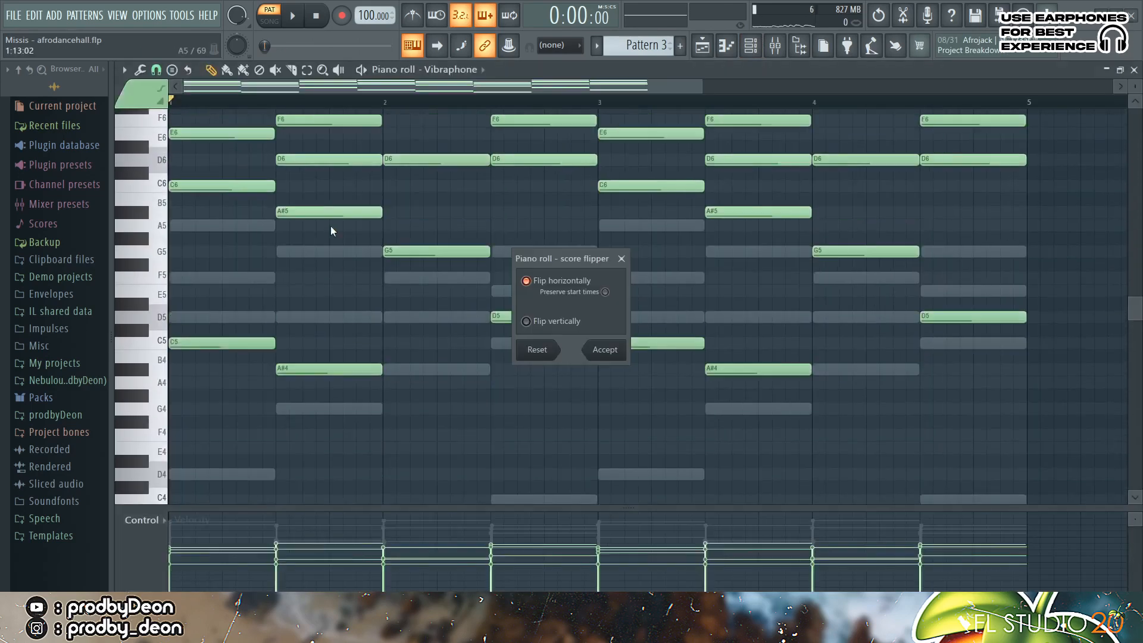
left_click(614, 353)
Step: Apply a slight start-time strum to the flipped Vibraphone notes with Preserve end on, and play back the pattern
key("alt+s")
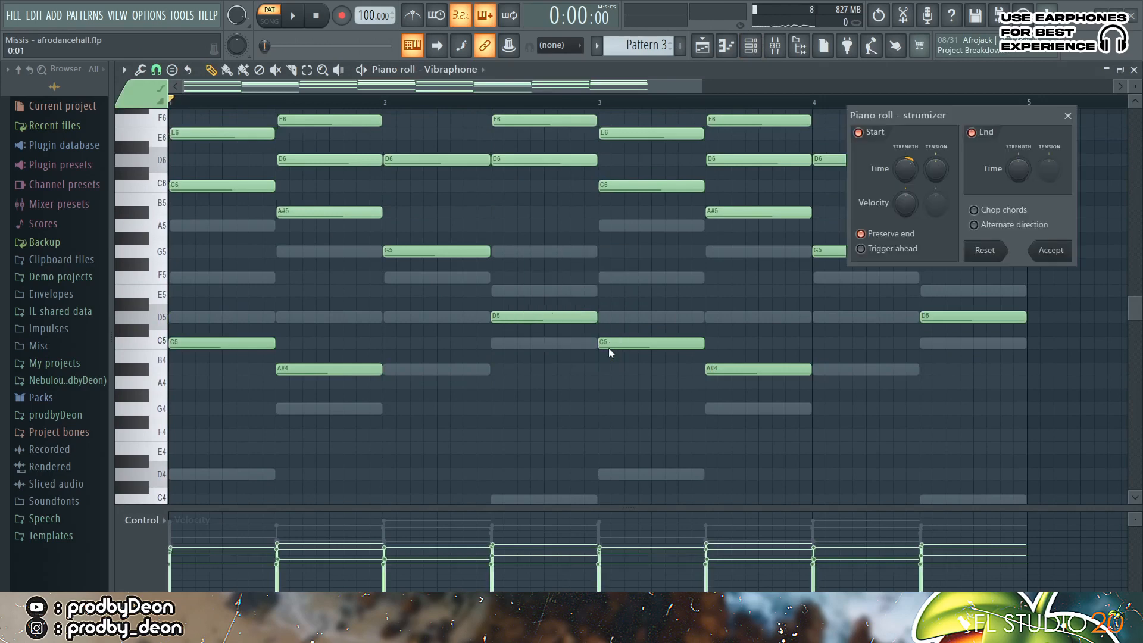
left_click(1051, 251)
key("space")
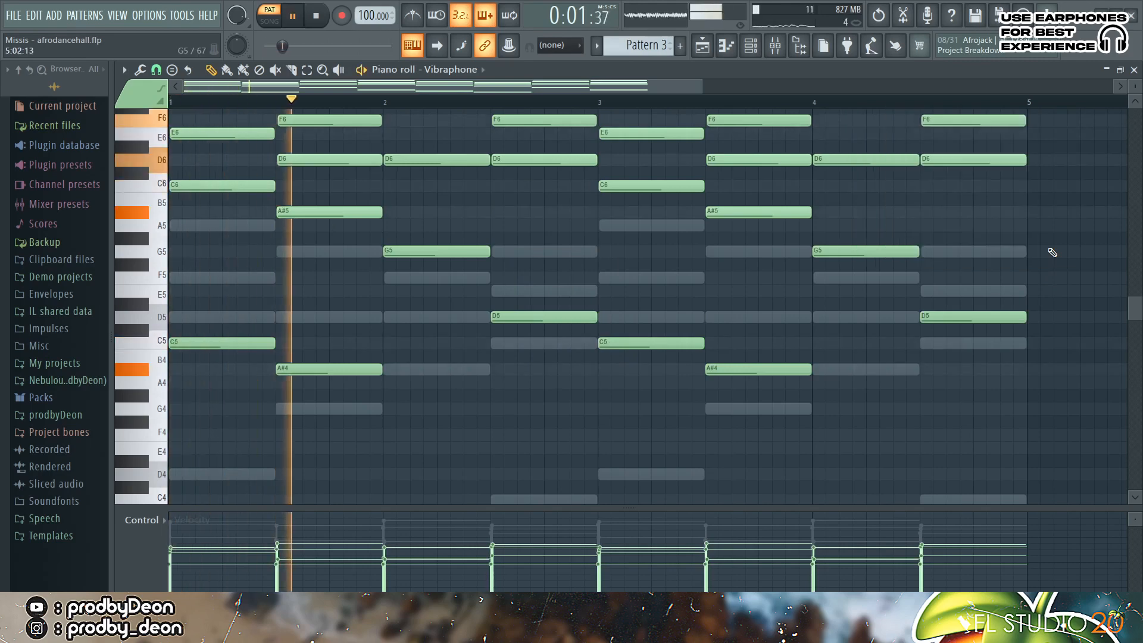
key("space")
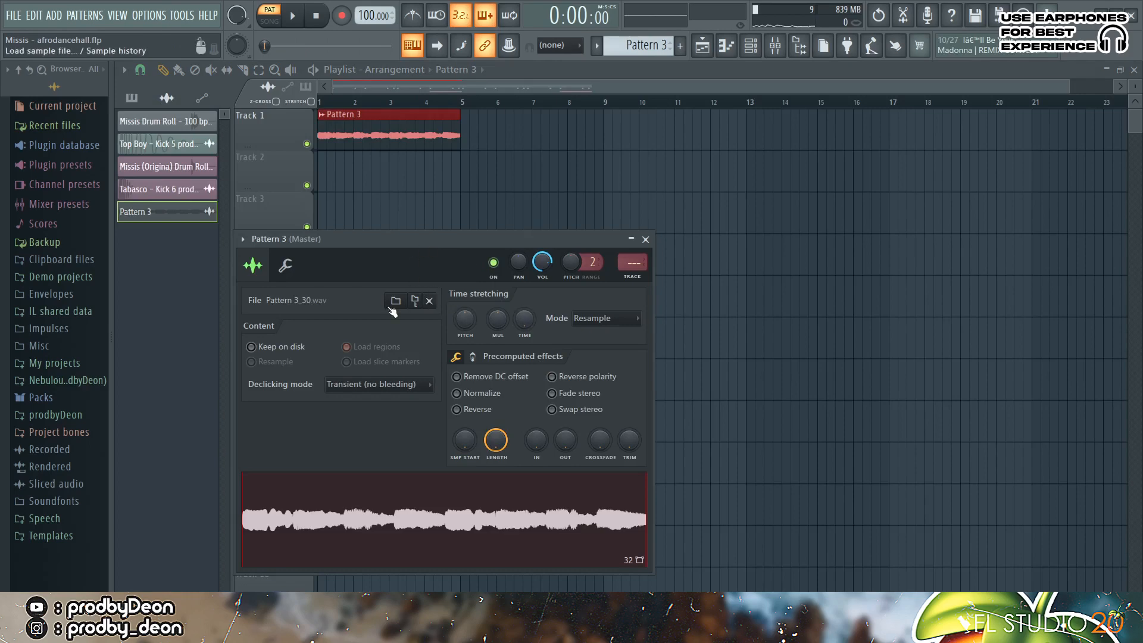
Step: Reverse the rendered Pattern 3 audio clip
left_click(457, 409)
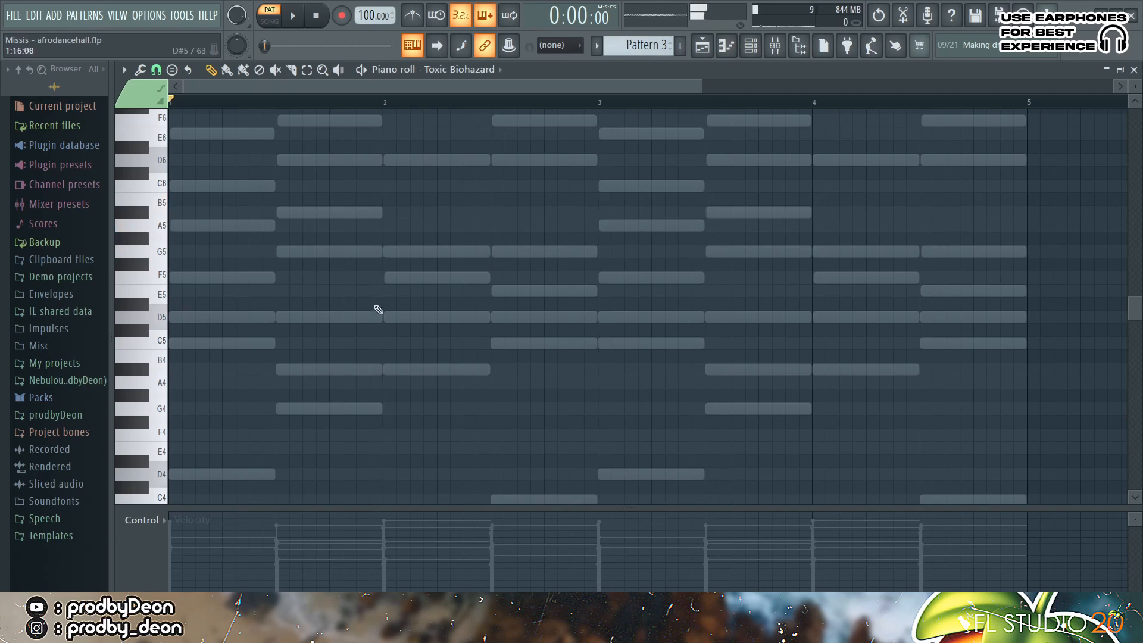
Step: Draw half-bar Toxic Biohazard notes D5, G5, A#4 and C5 over the first two bars at about 39% velocity, and play them
left_click_drag(1137, 315, 1137, 362)
left_click_drag(256, 313, 122, 277)
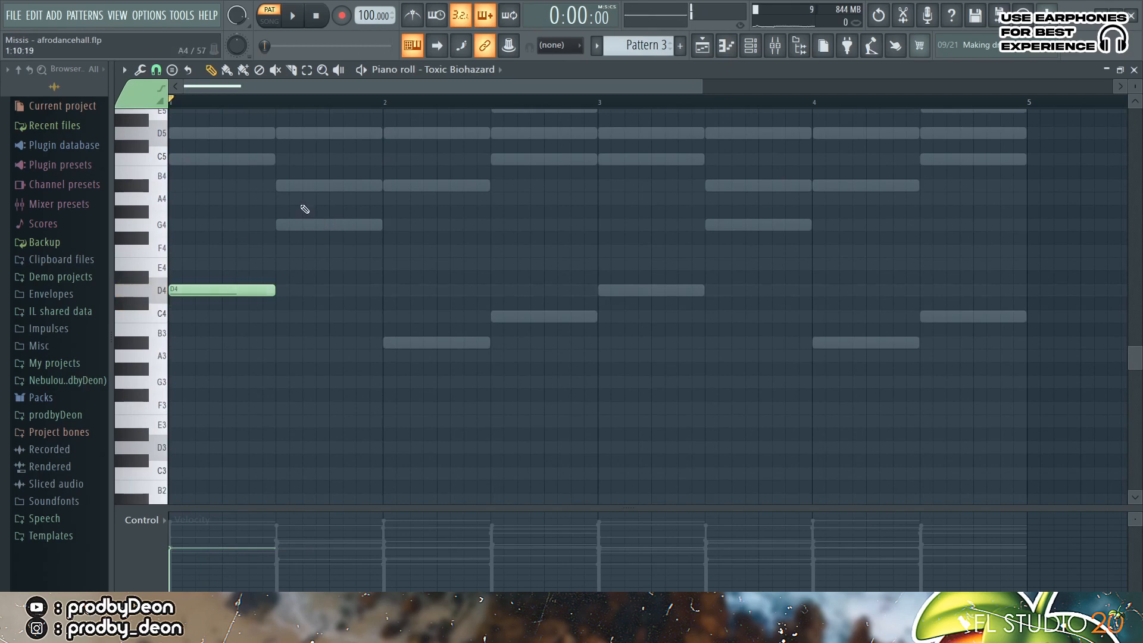
left_click(281, 224)
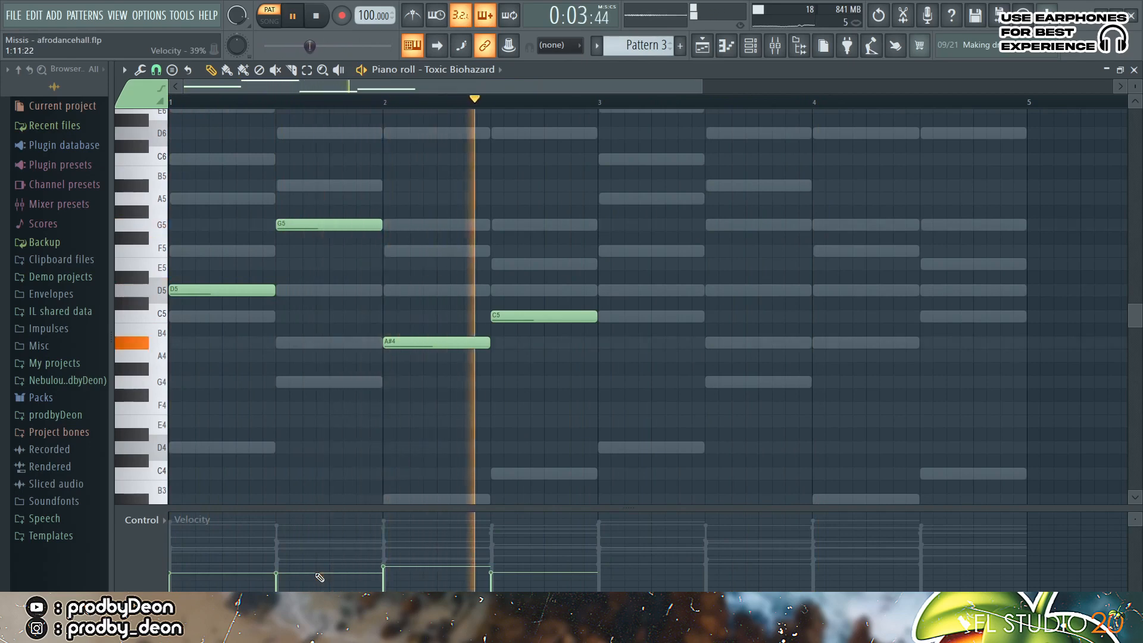
key("space")
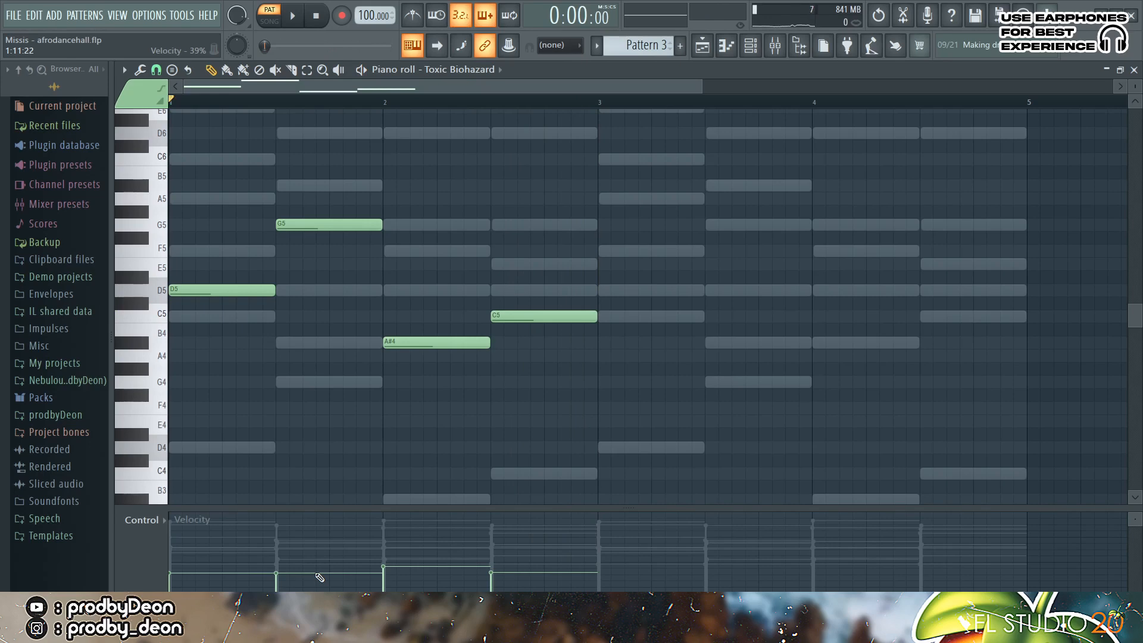
Step: Transpose the four Toxic Biohazard notes up by another octave and start playback
key("ctrl+Up")
key("space")
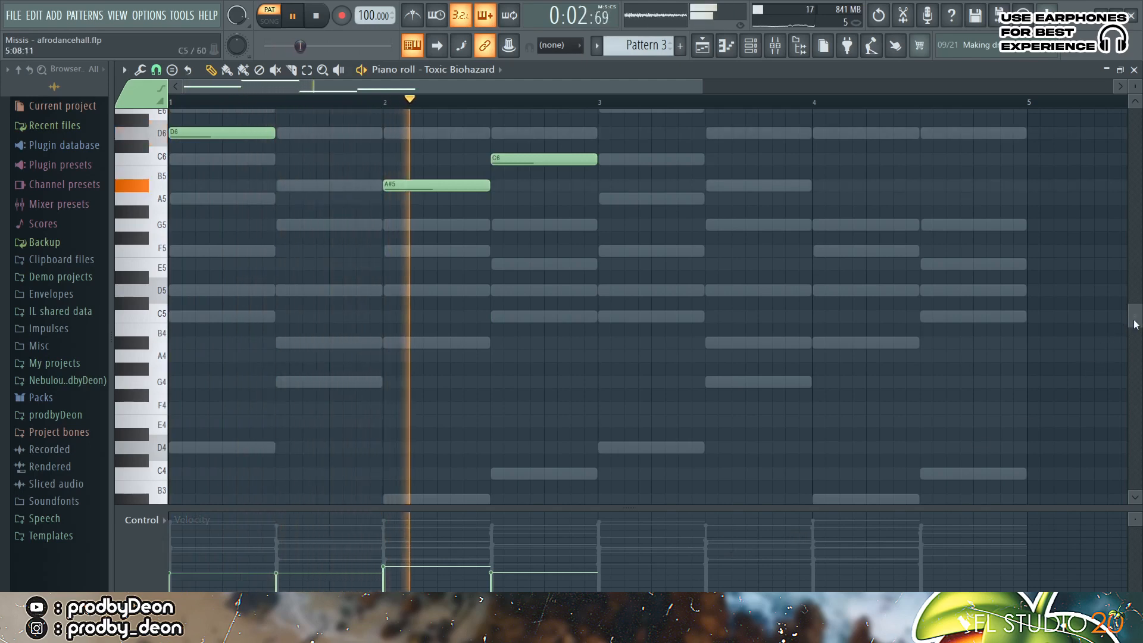
Step: Duplicate the four Toxic Biohazard notes across bars 3 and 4 at about 40% velocity, and stop playback
scroll(1113, 315, "up", 4)
scroll(1120, 281, "up", 1)
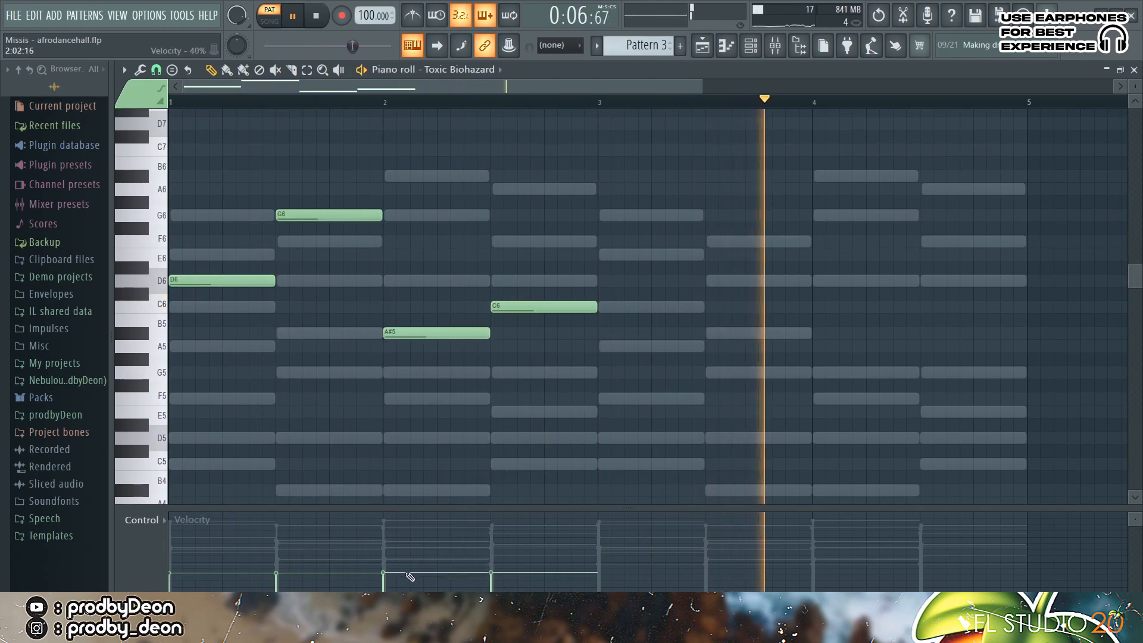
key("ctrl+b")
key("space")
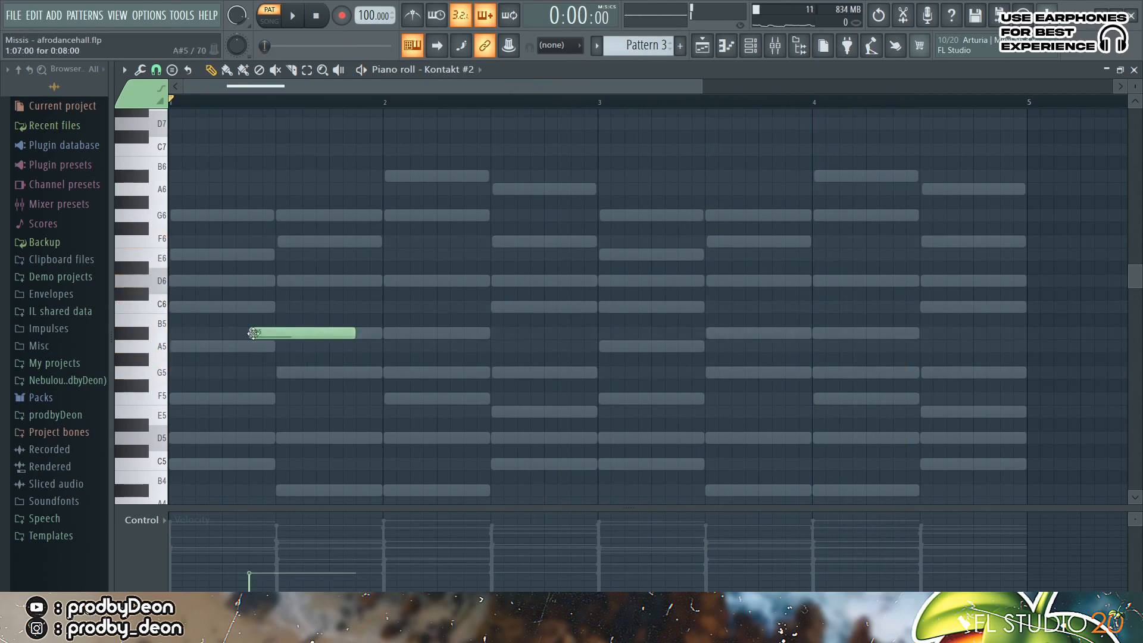
Step: Follow the Kontakt #2 A#5 note with G5 and F5 in bar 1, and lower the velocities of A#5 and F5
left_click(279, 370)
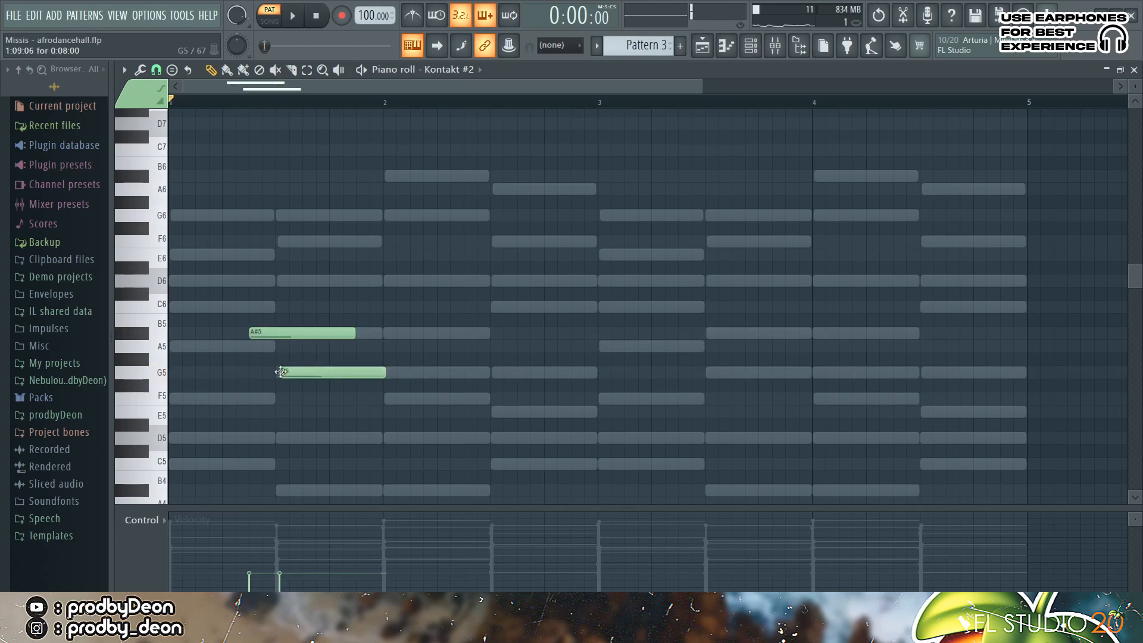
left_click(305, 399)
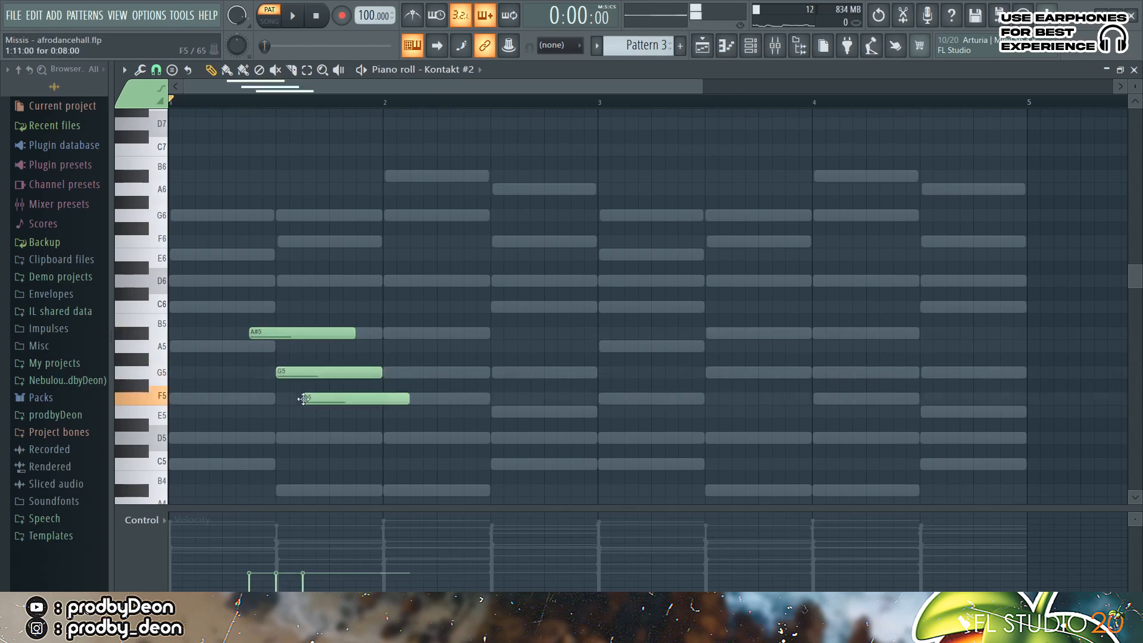
key("space")
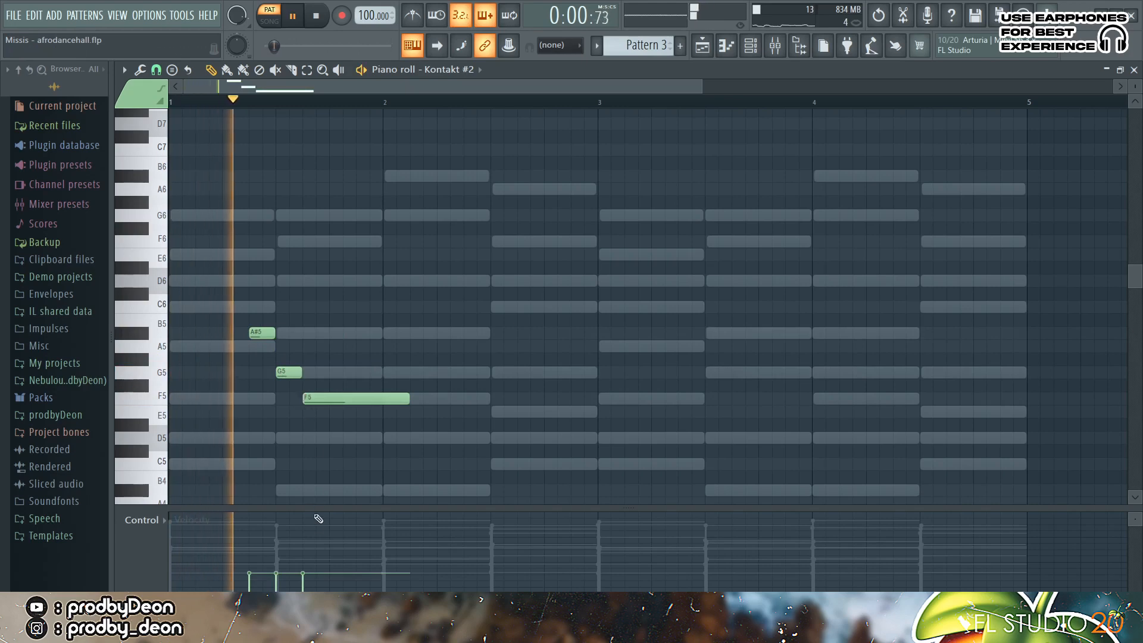
left_click(249, 584)
left_click(303, 585)
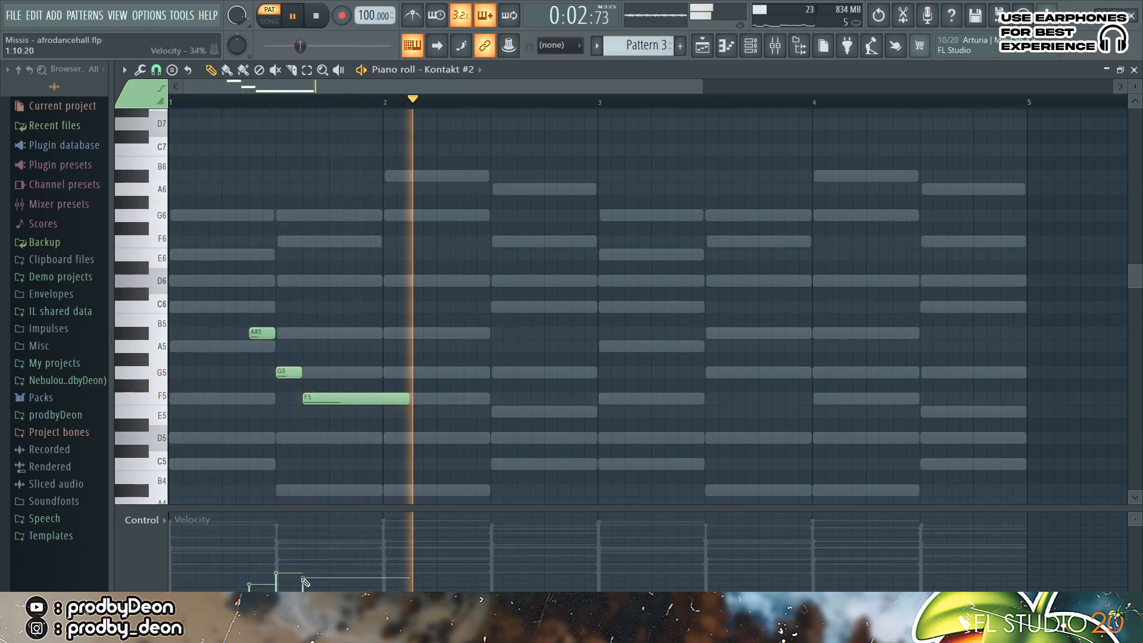
Step: Add a short, quieter D5 note at the end of bar 1 and trim the F5 note to leave a gap before it
left_click(358, 438)
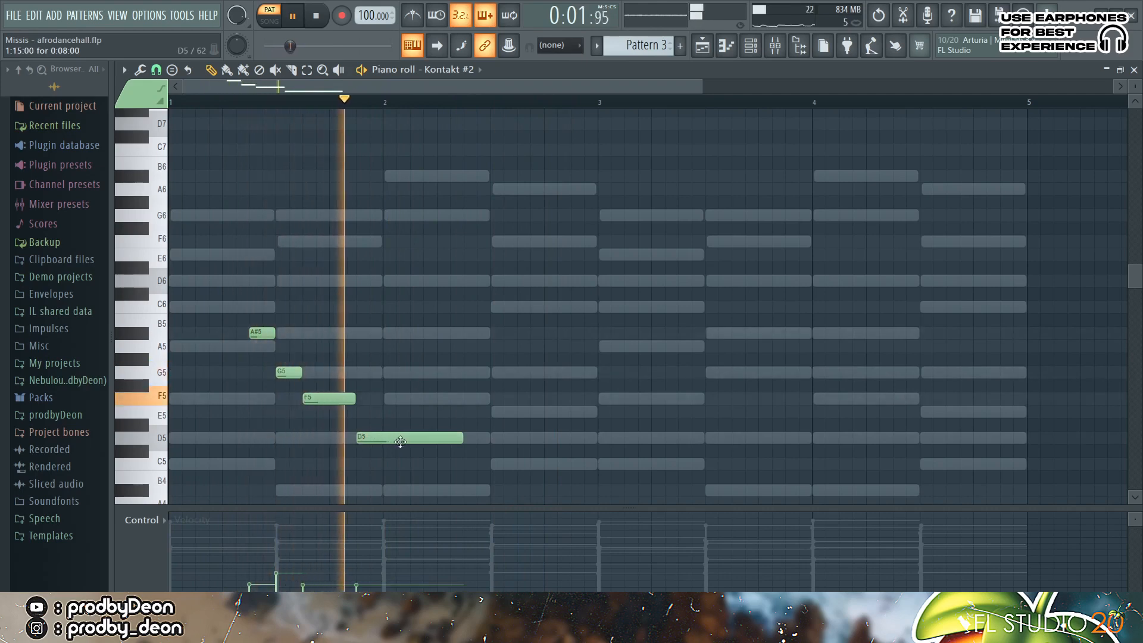
left_click_drag(455, 438, 382, 438)
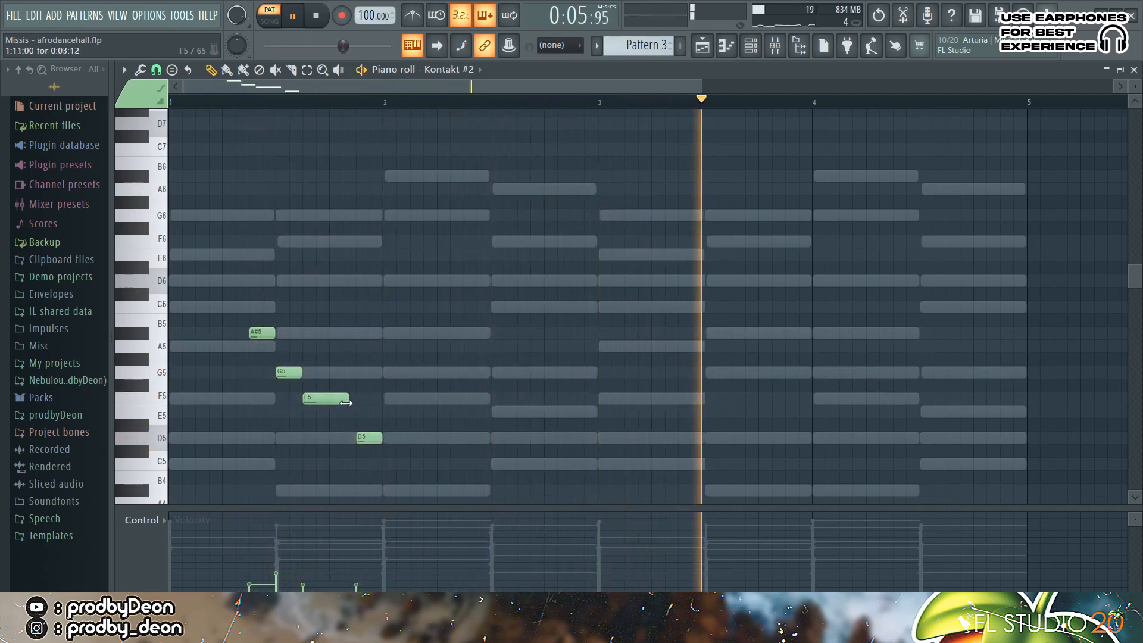
left_click_drag(355, 398, 349, 398)
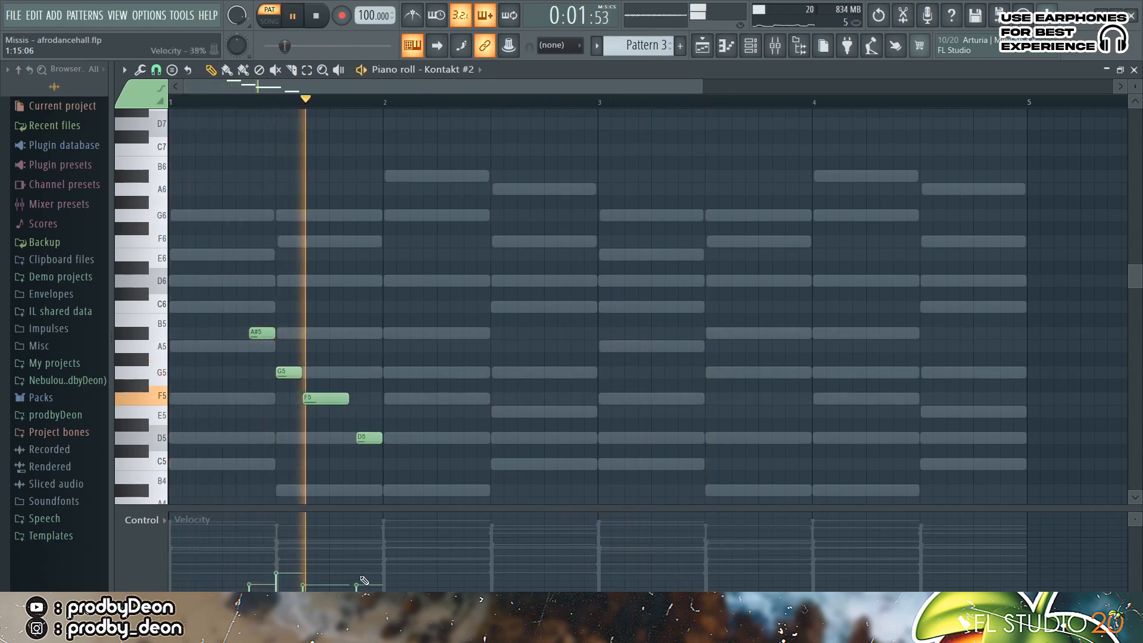
left_click_drag(358, 584, 358, 597)
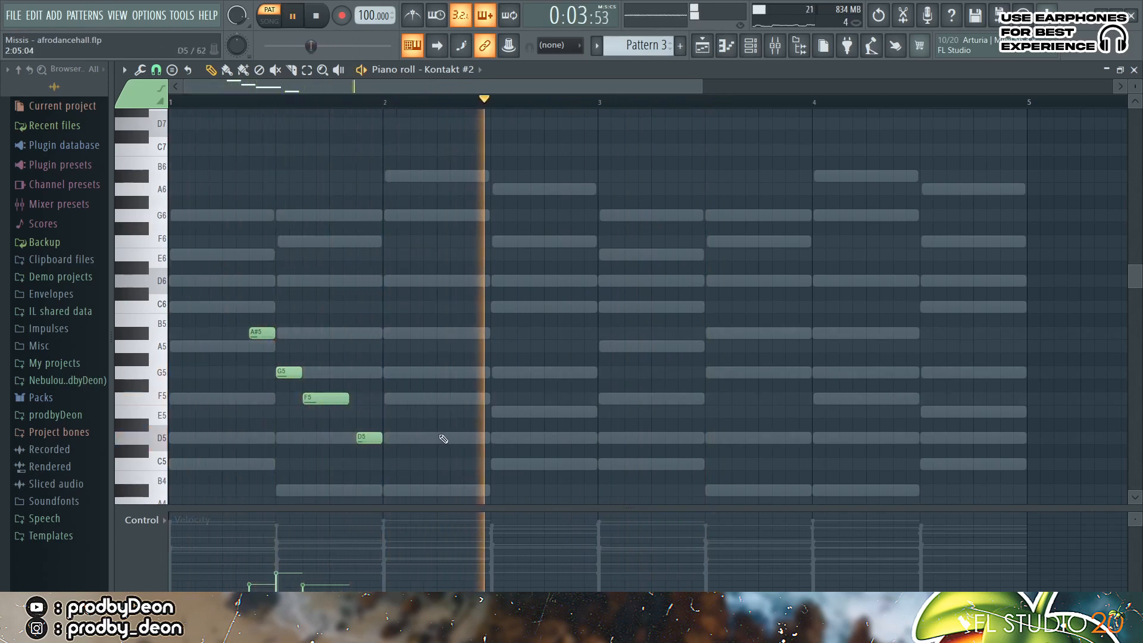
Step: Draw a rising D5, E5, F5, G5 run around the middle of bar 2 and shorten its overlapping notes to legato
left_click_drag(451, 438, 446, 438)
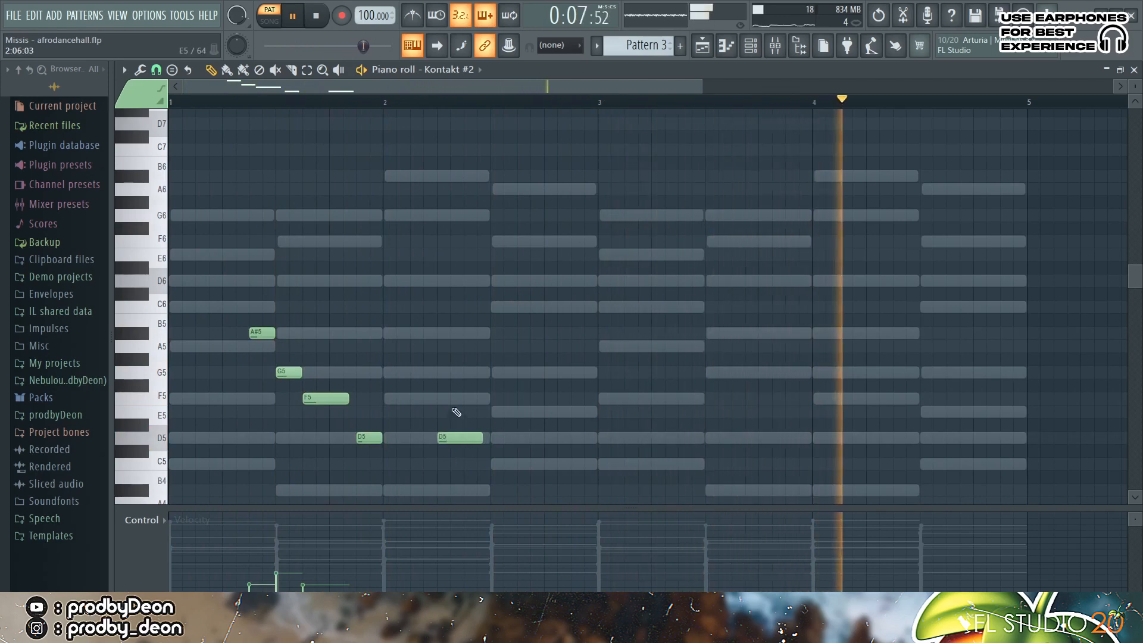
left_click(456, 411)
left_click(469, 398)
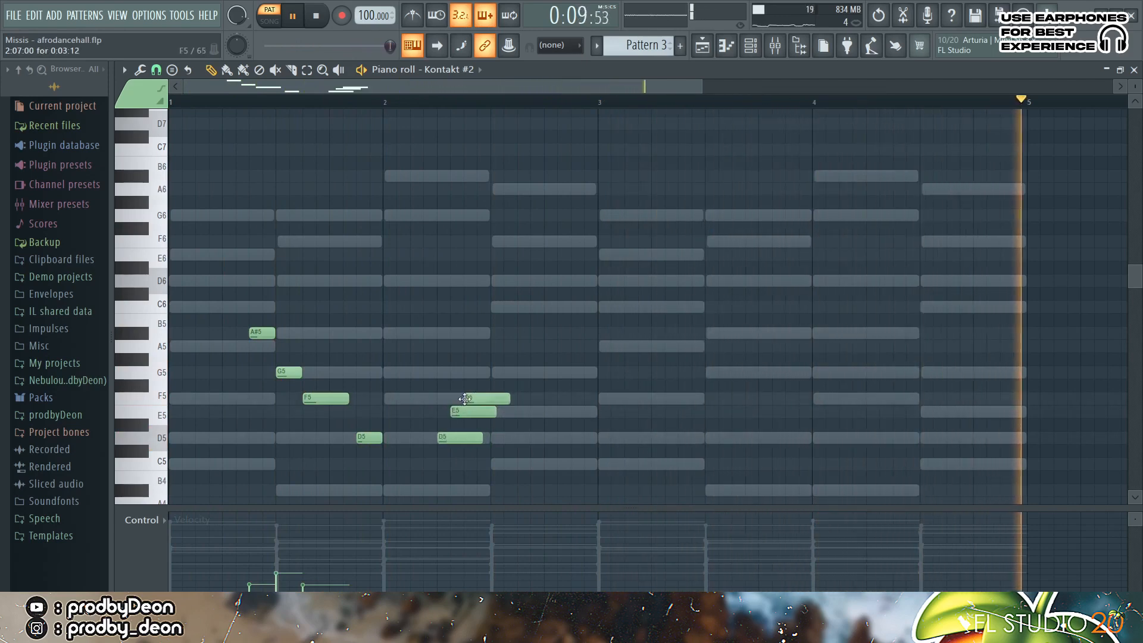
left_click(481, 372)
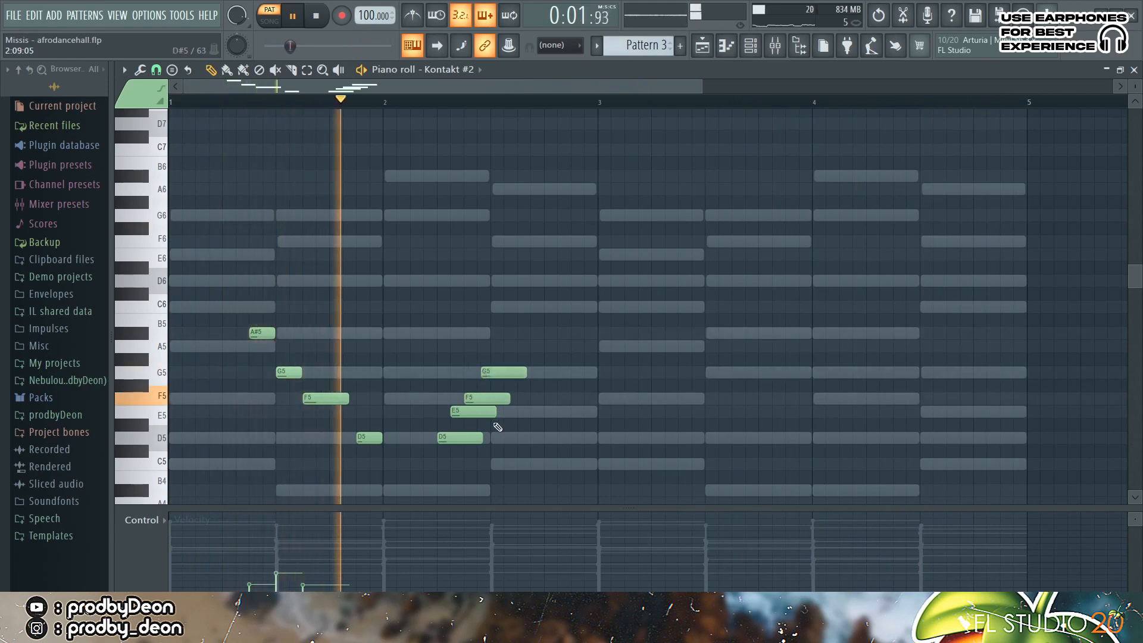
left_click_drag(496, 456, 475, 368)
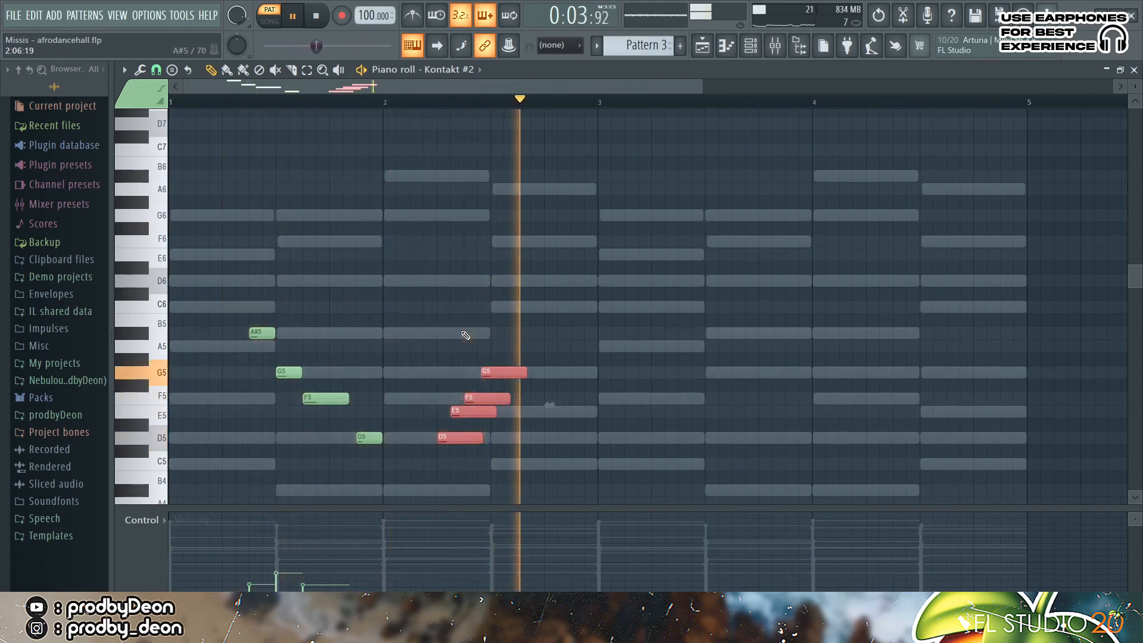
key("ctrl+l")
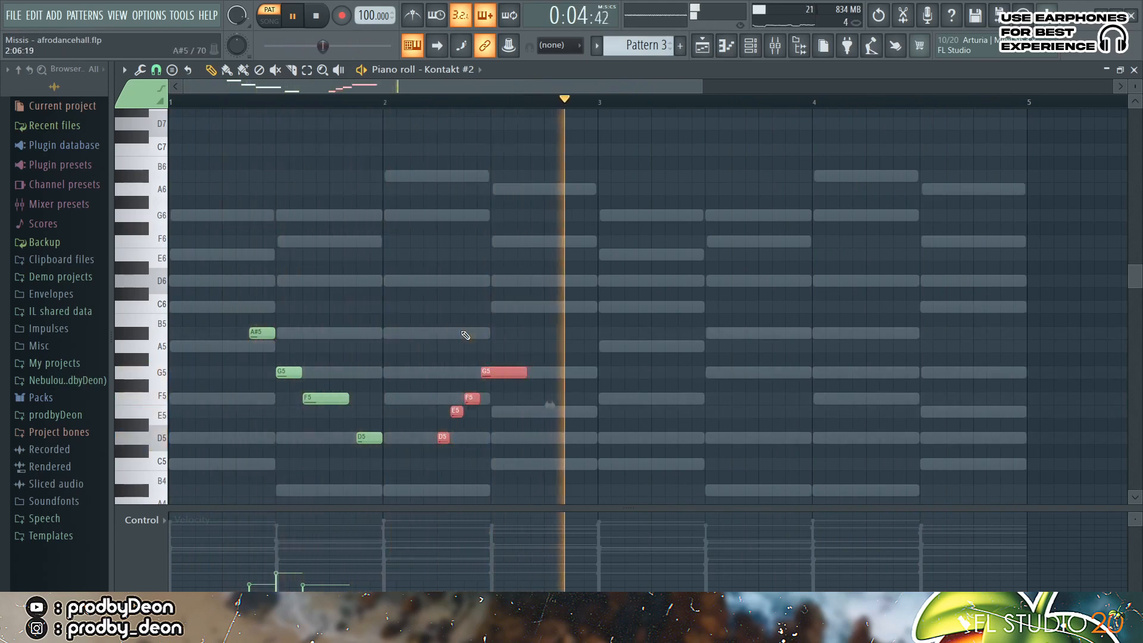
left_click(542, 371)
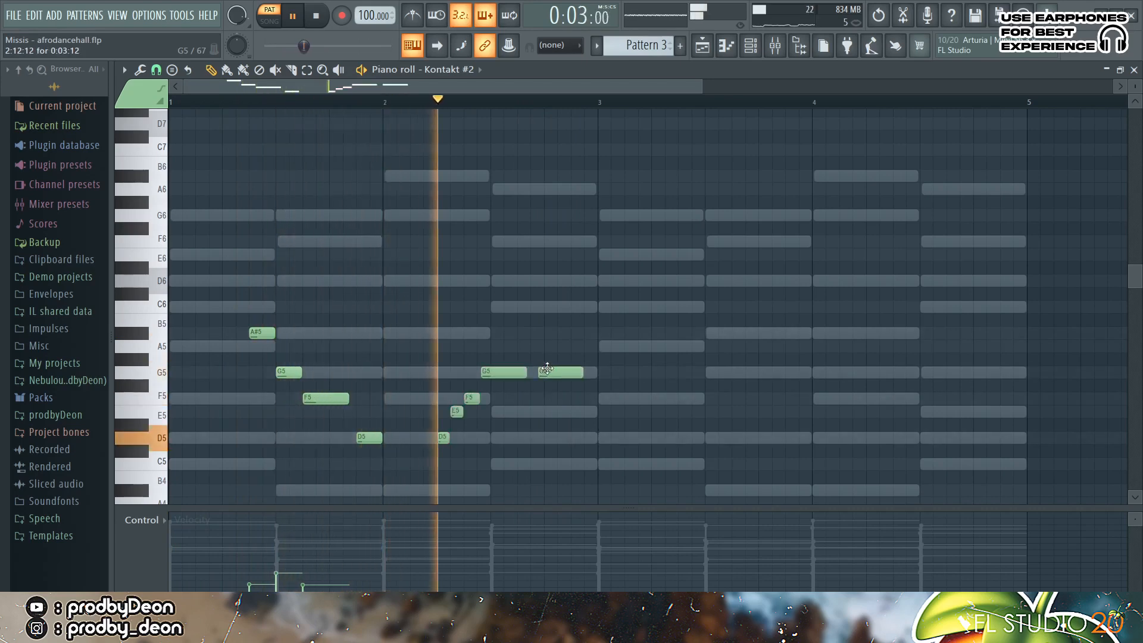
right_click(547, 371)
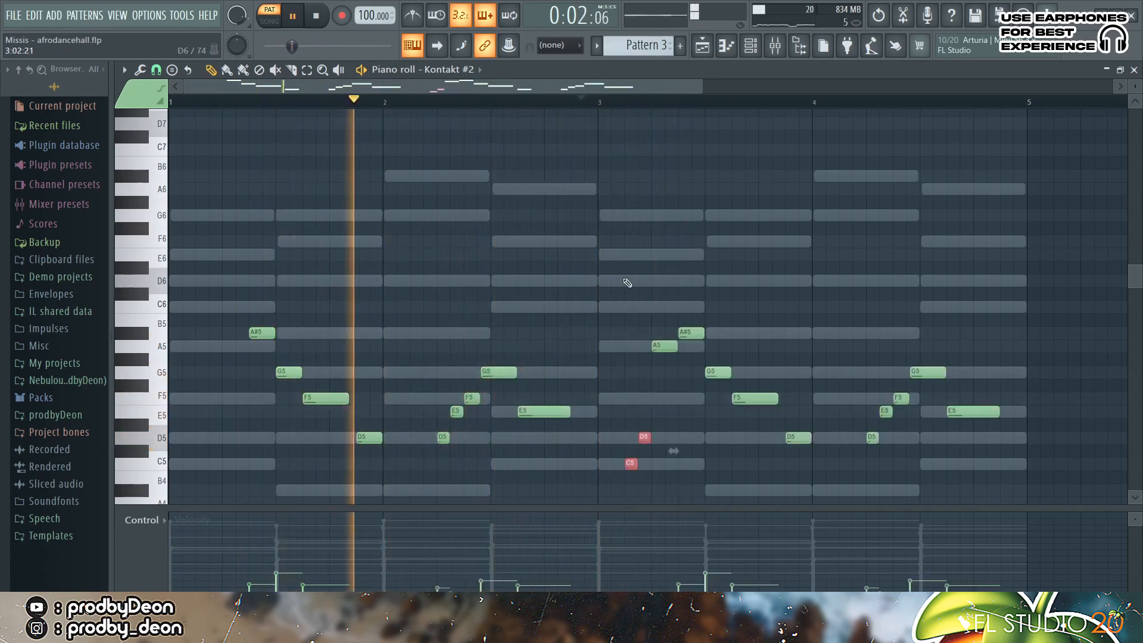
Step: Raise the two low notes in bar 3 to F5 and G5, add D5 at the end of bar 4, and audition the melody
left_click_drag(673, 450, 673, 386)
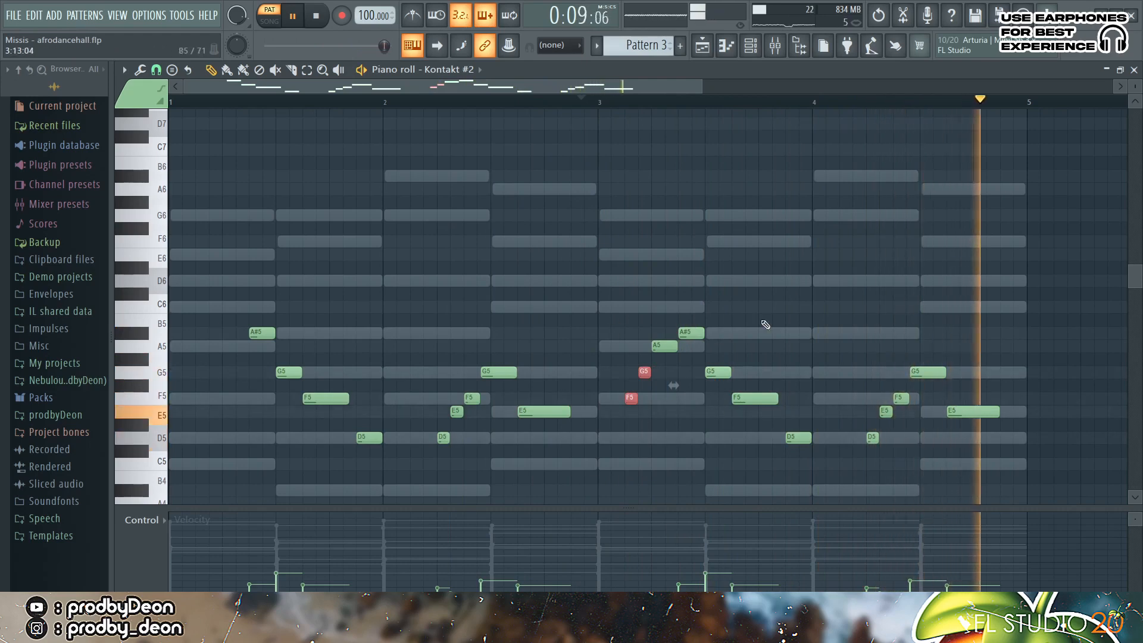
left_click(1012, 438)
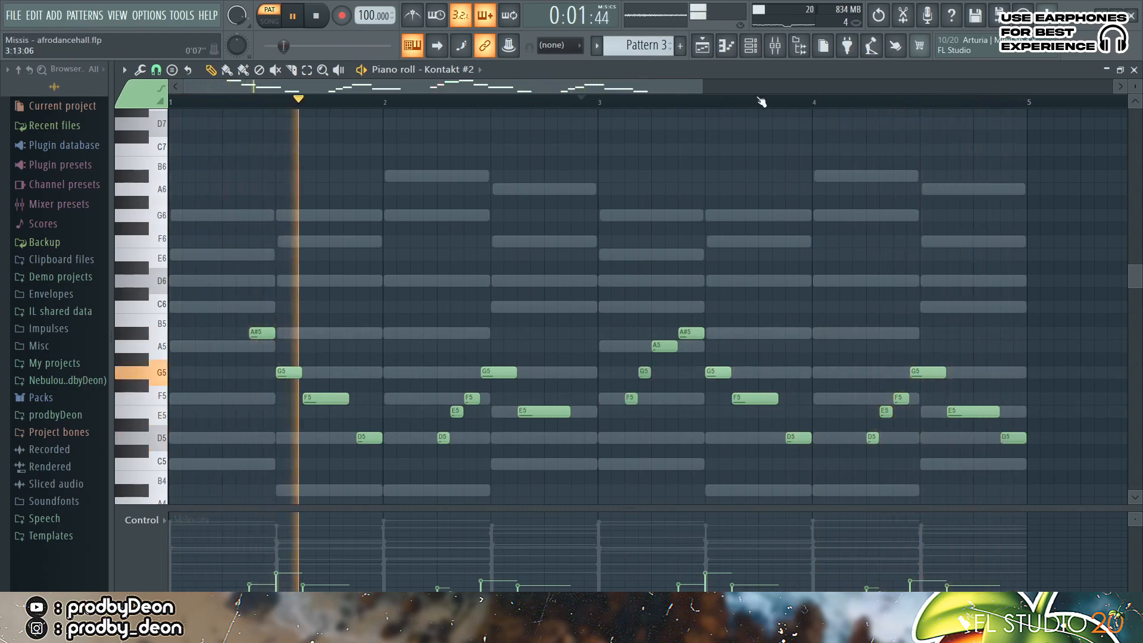
left_click(758, 104)
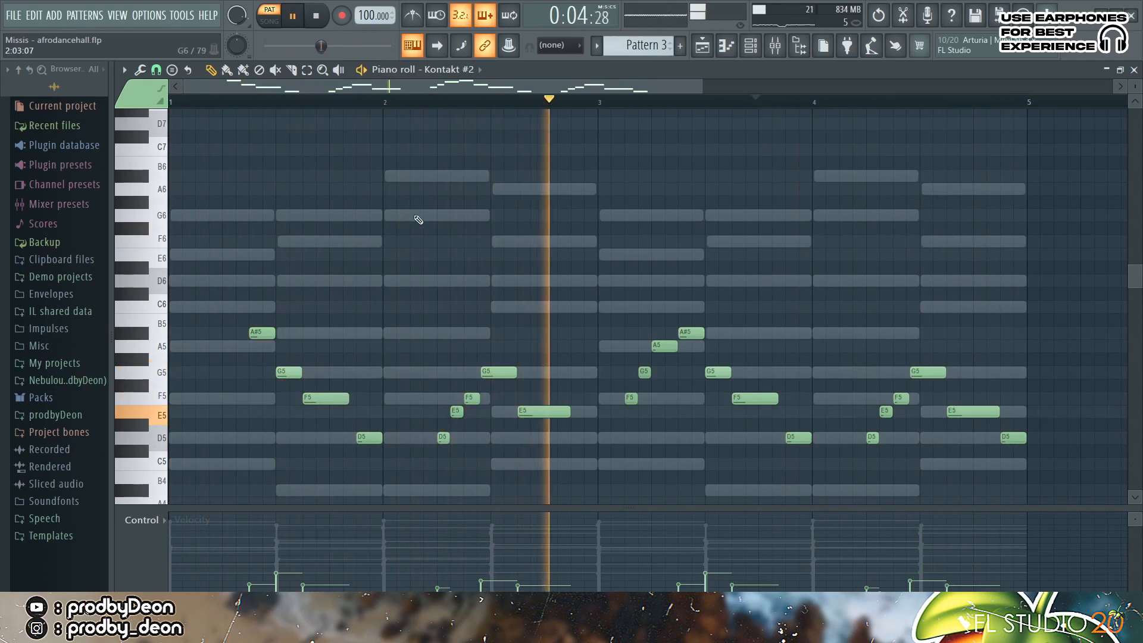
key("space")
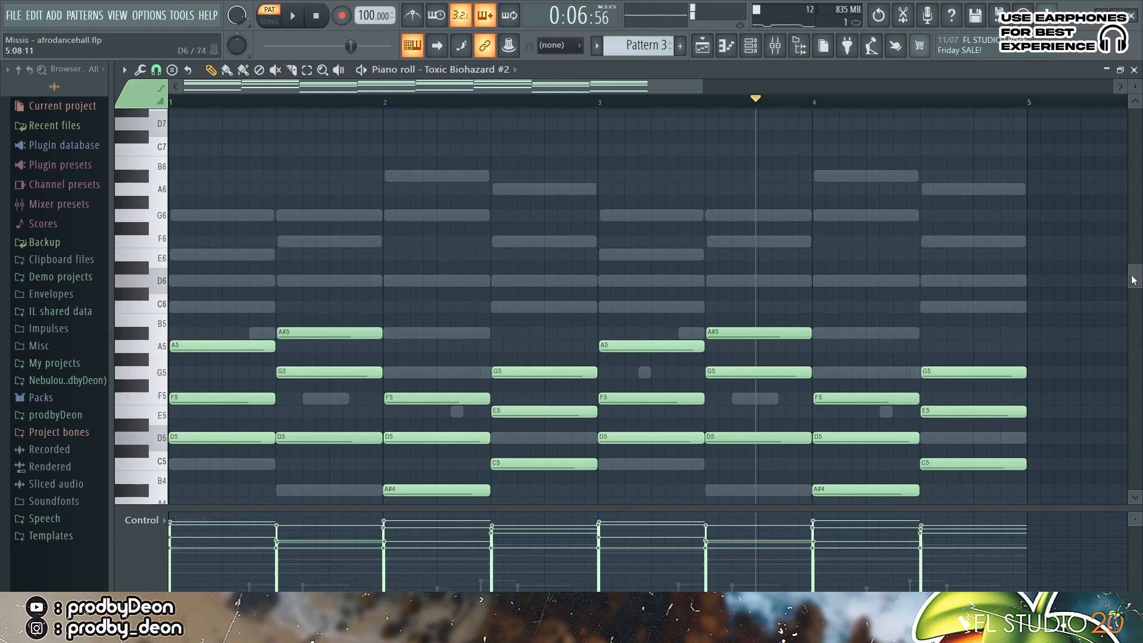
Step: Delete the low bass notes D4, G4, A#3 and C4 from all four bars of Toxic Biohazard #2
left_click_drag(1132, 280, 1132, 327)
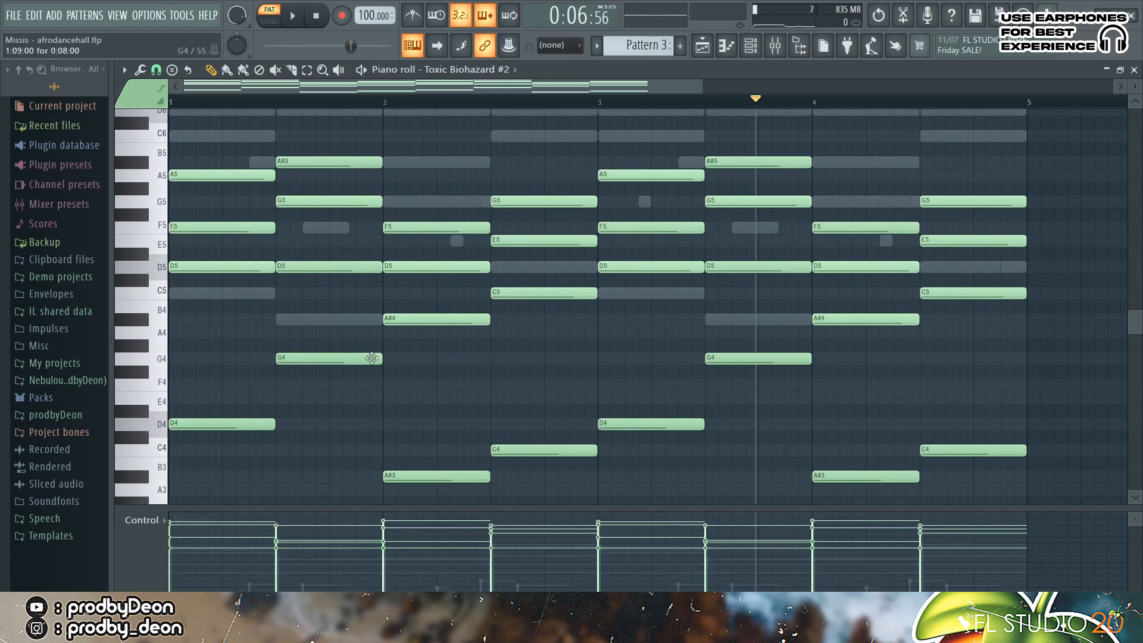
mouse_move(333, 456)
left_mouse_down()
mouse_move(452, 475)
mouse_move(608, 441)
left_mouse_up()
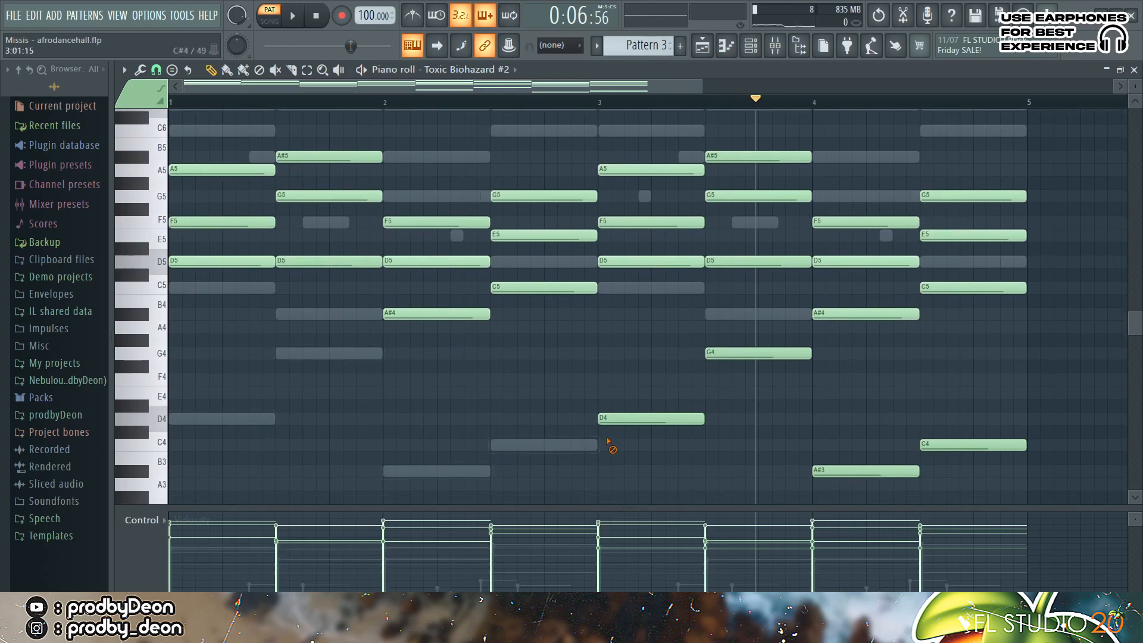
left_click_drag(877, 452, 991, 420)
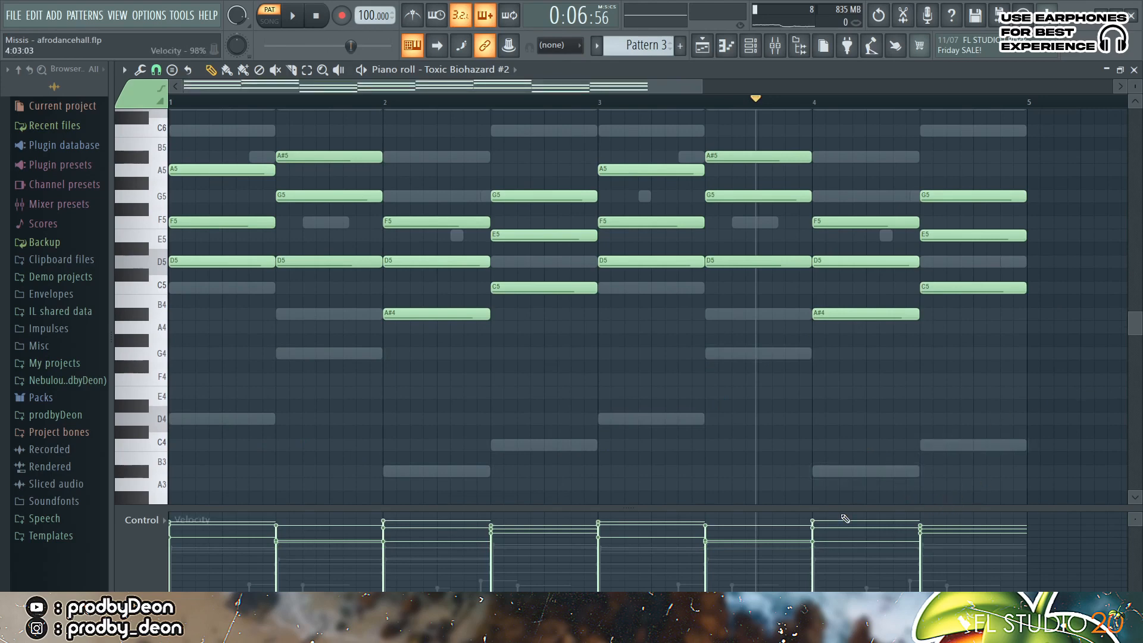
Step: Arpeggiate the Toxic Biohazard #2 chords with the Flip pattern and Block sync, comparing time multipliers during playback
key("alt+a")
key("space")
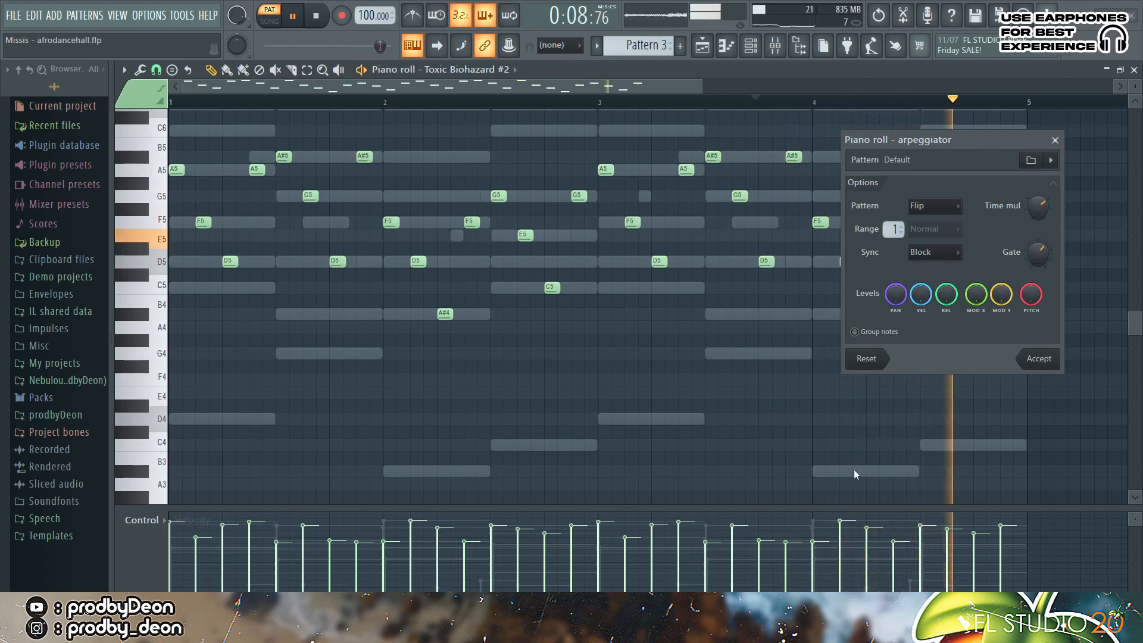
left_click_drag(1043, 211, 1043, 224)
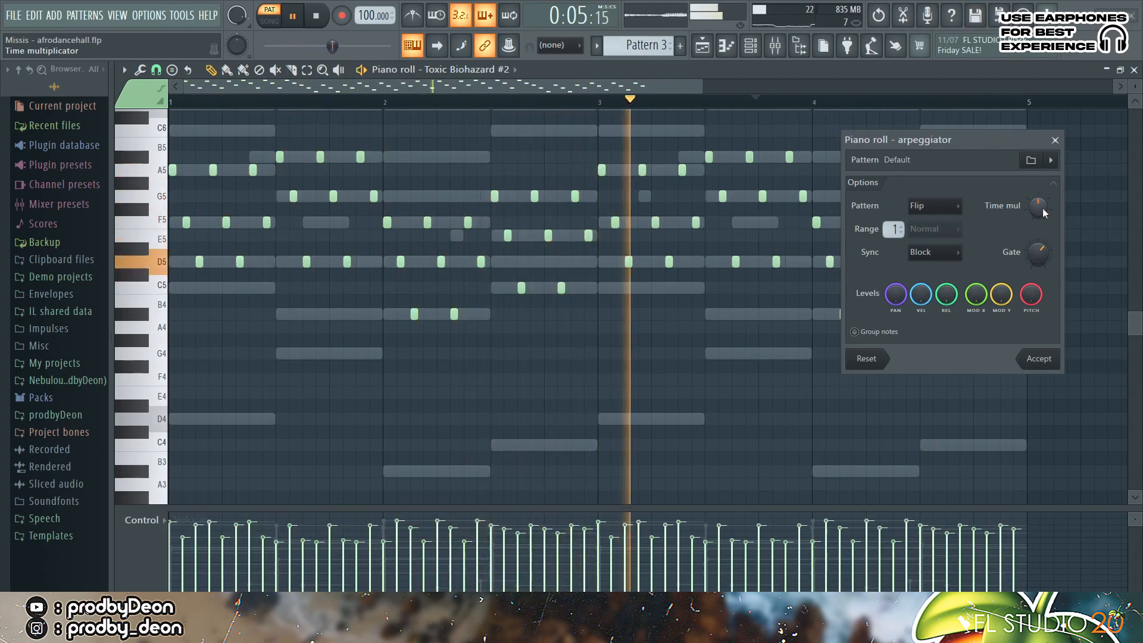
scroll(1038, 207, "up", 2)
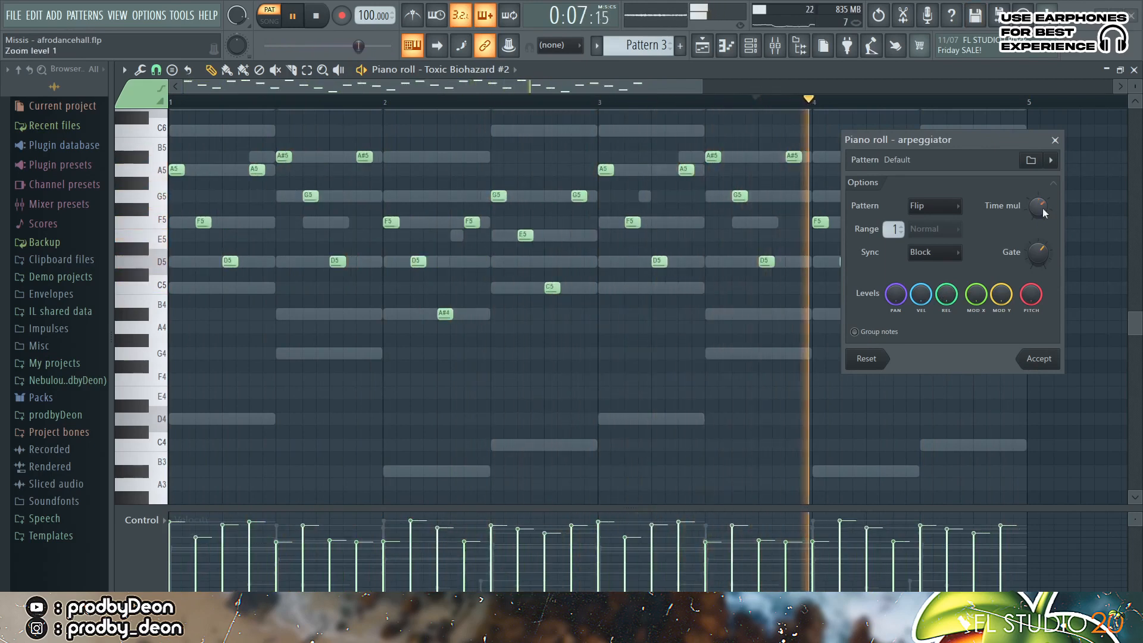
key("space")
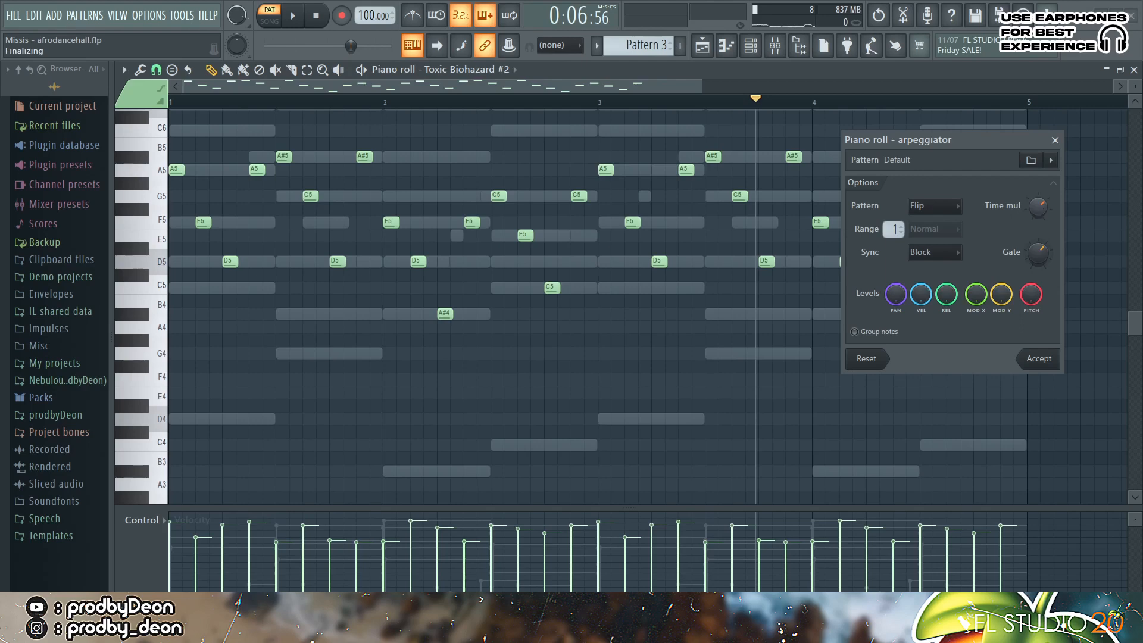
Step: Try a faster arpeggiator time multiplier on the Toxic Biohazard #2 chords, and play back both speeds
left_click_drag(1038, 207, 1038, 192)
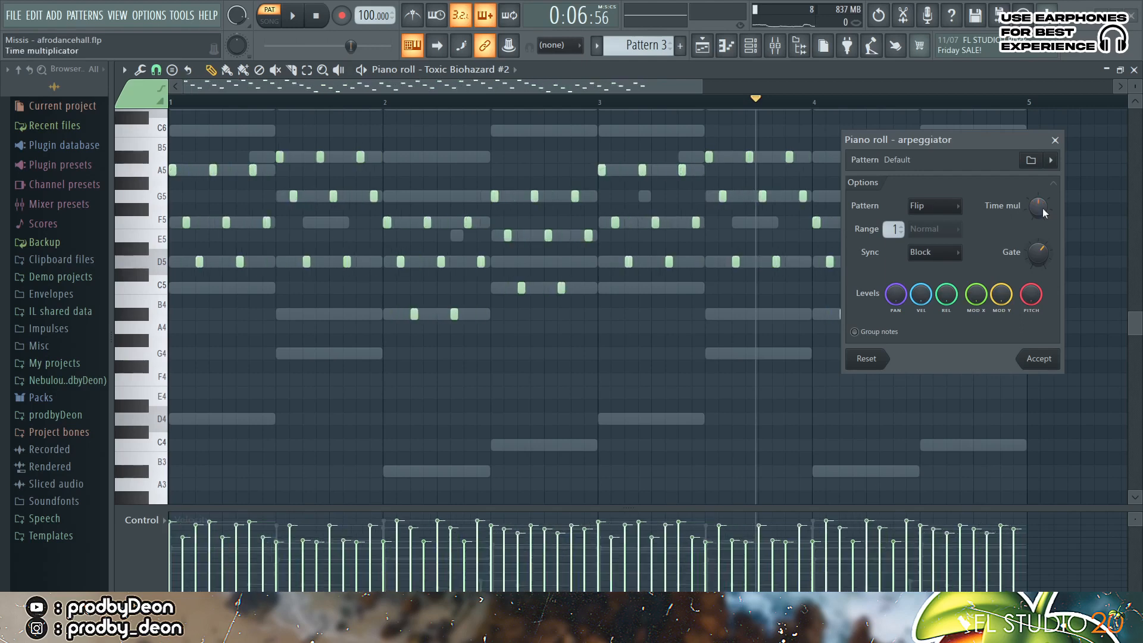
key("space")
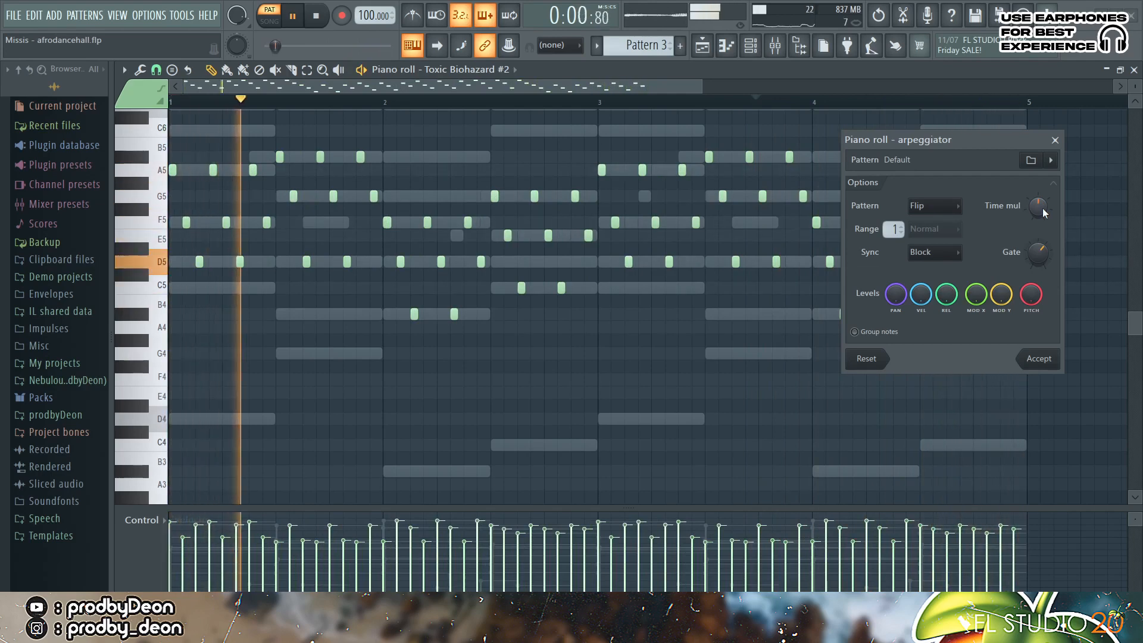
key("space")
left_click_drag(1039, 208, 1043, 213)
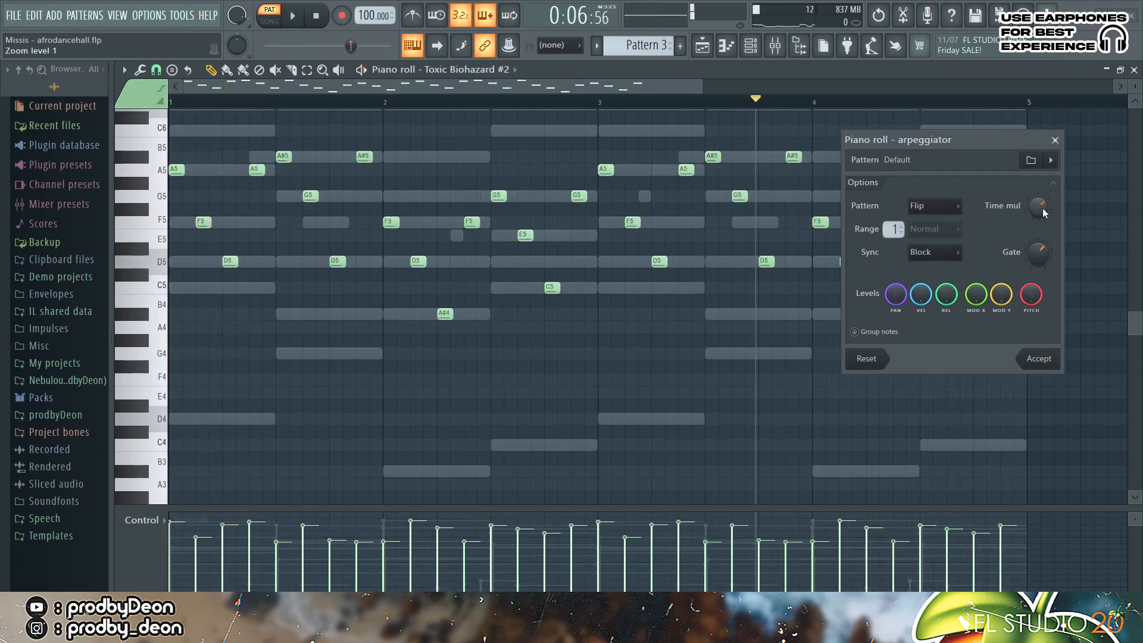
key("space")
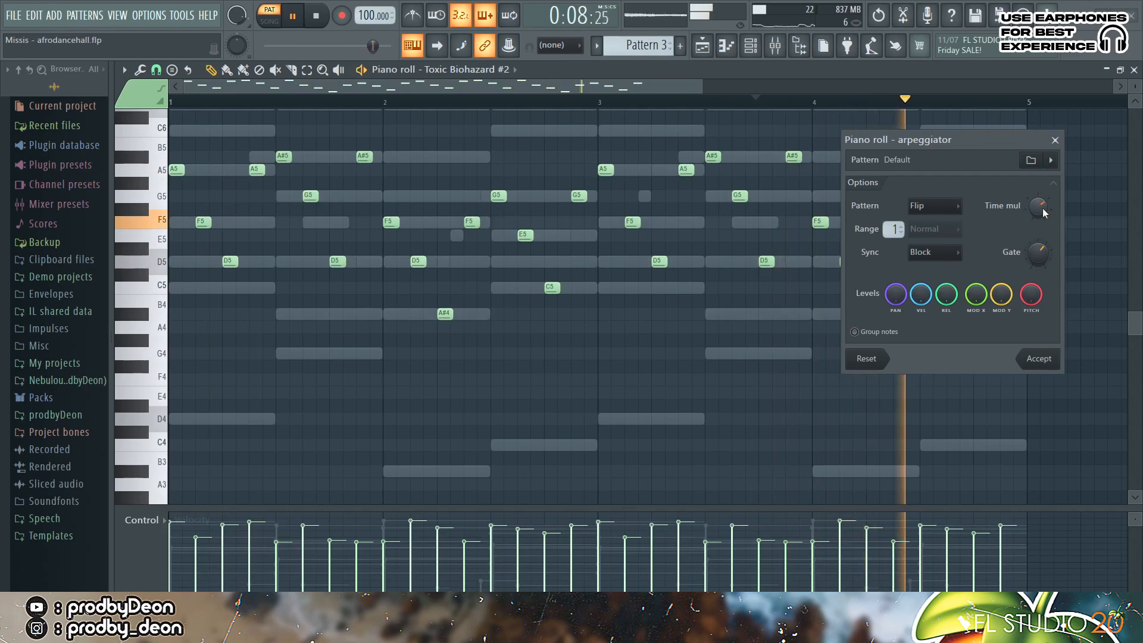
key("space")
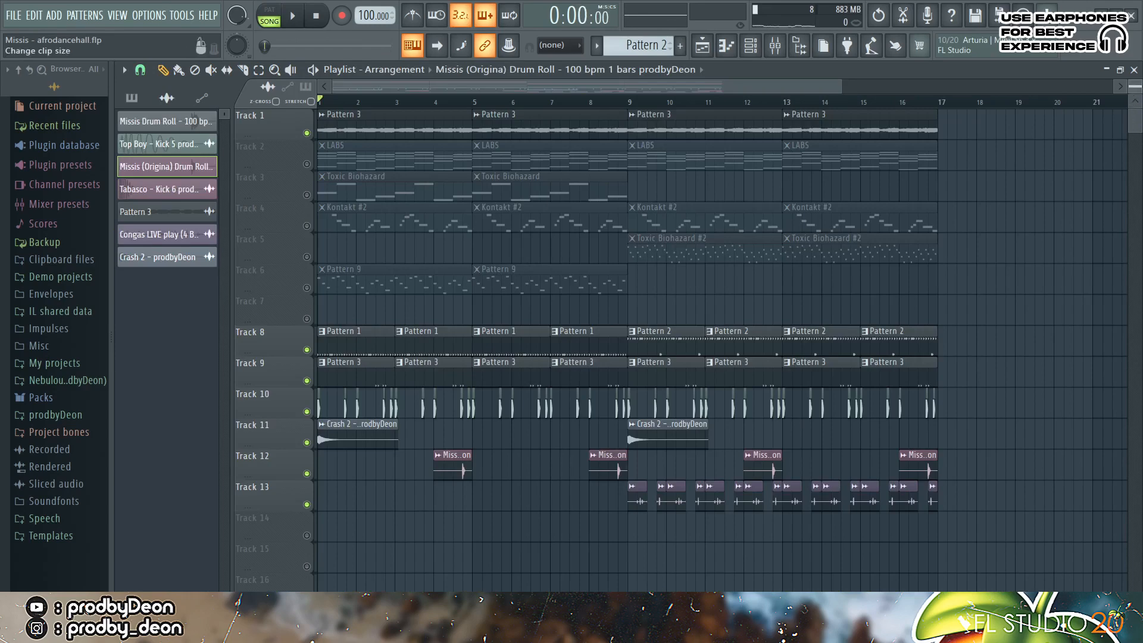
Step: Enlarge the playlist view around drum tracks 8 to 13 across bars 1 to 17
left_click_drag(1134, 87, 1135, 122)
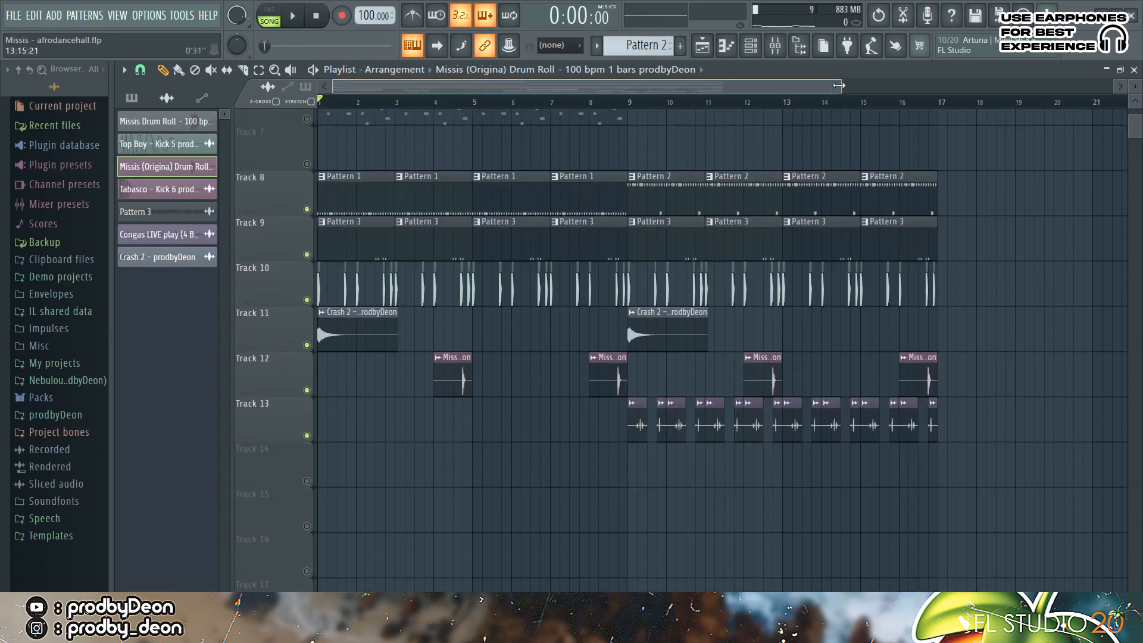
left_click_drag(839, 85, 747, 89)
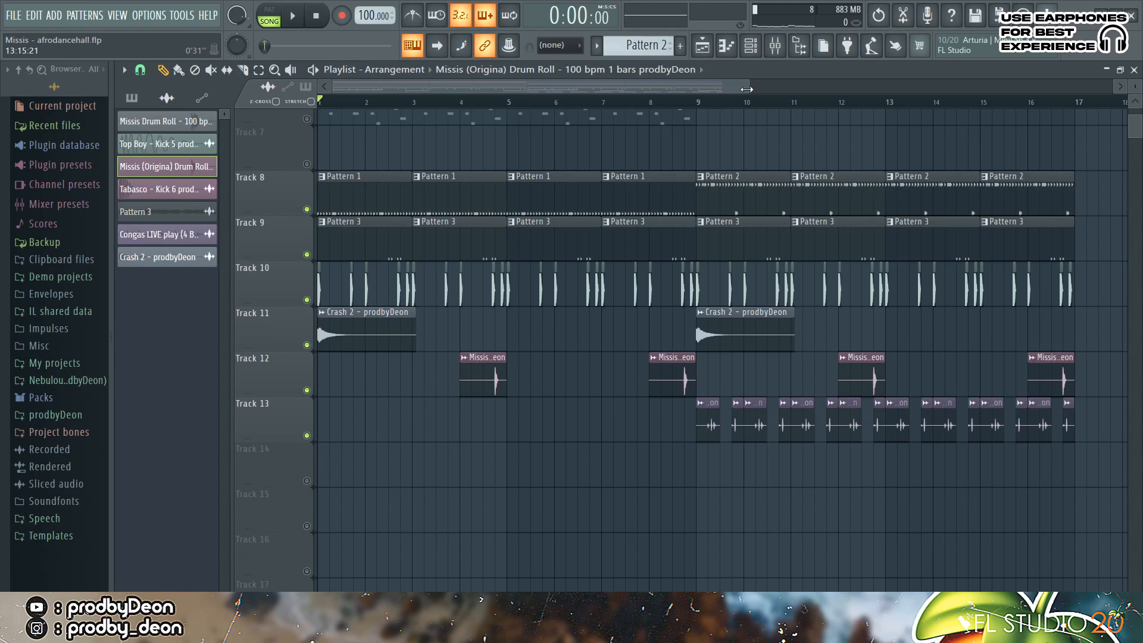
Step: Play the drum arrangement from the start and again from midway through bar 8 into the second section
key("space")
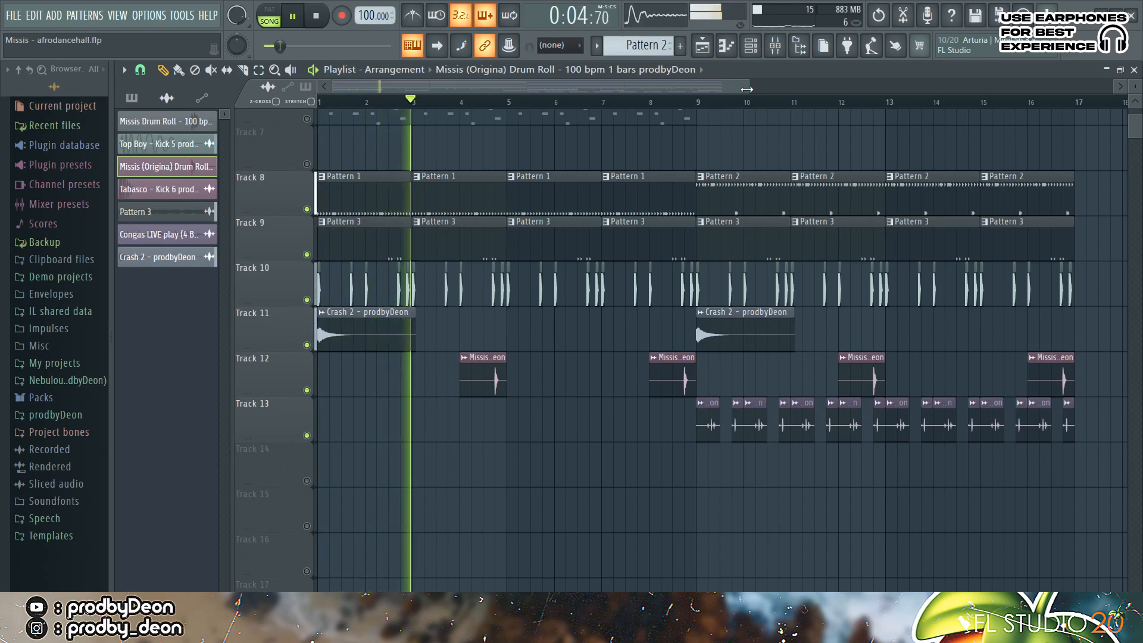
key("space")
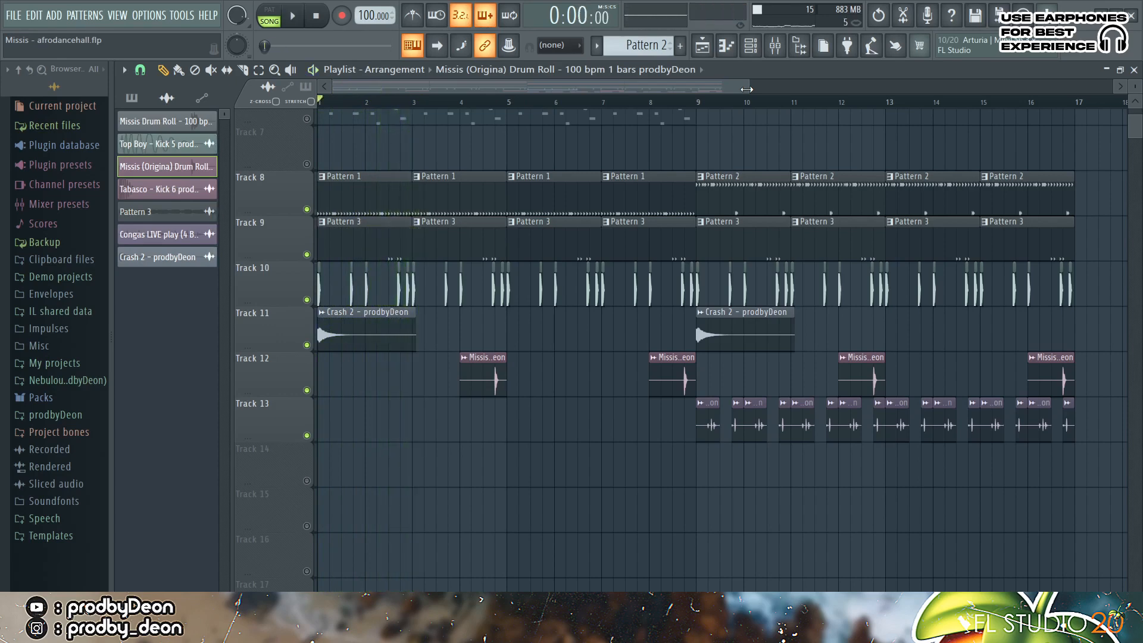
left_click(681, 108)
key("space")
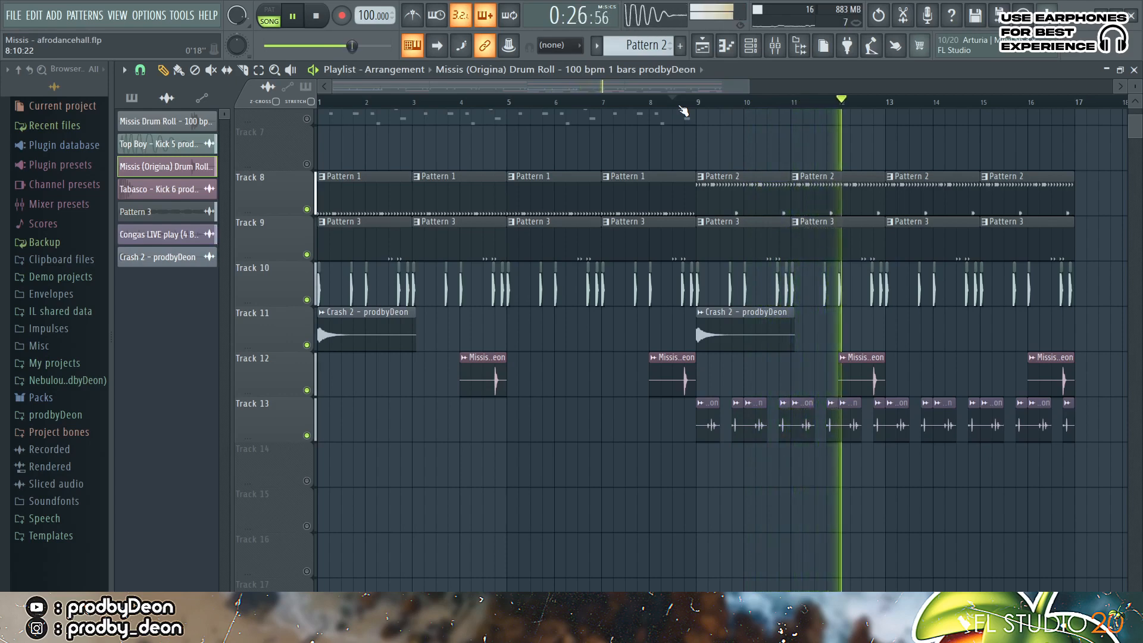
key("space")
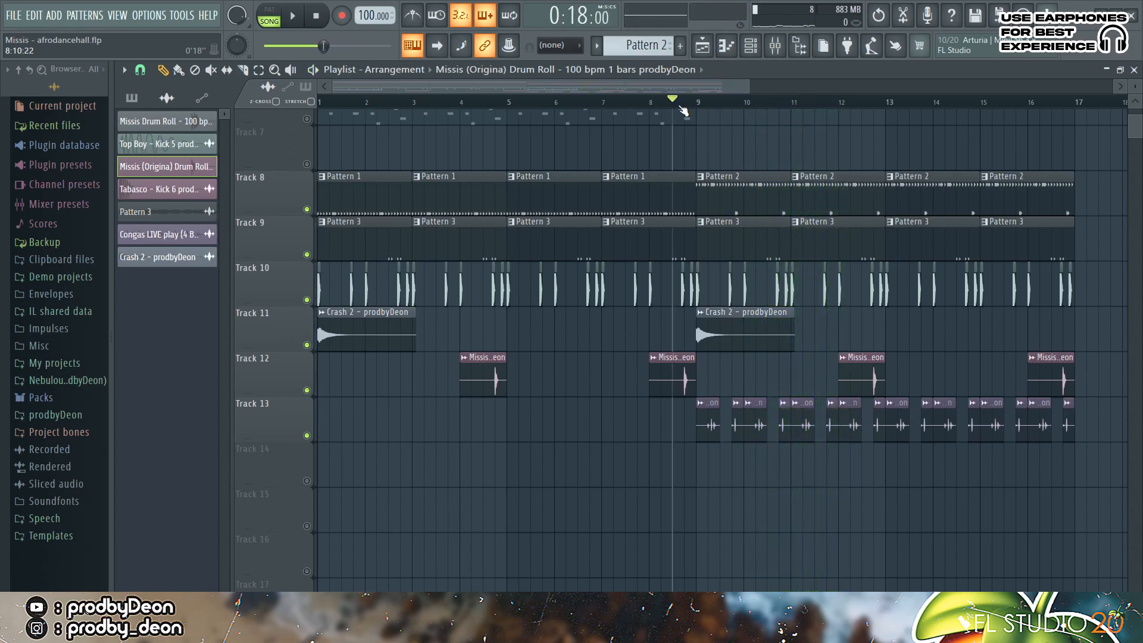
Step: Unmute the Rim 8 channel in Pattern 1, inspect its sample, and play the pattern without and with it
double_click(384, 184)
key("space")
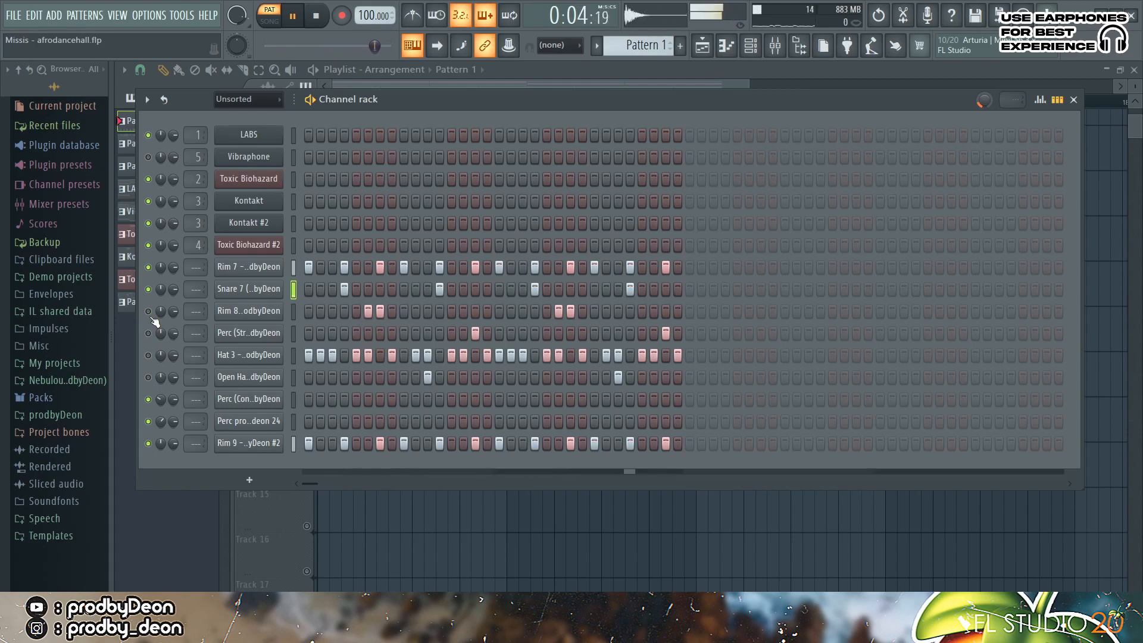
key("space")
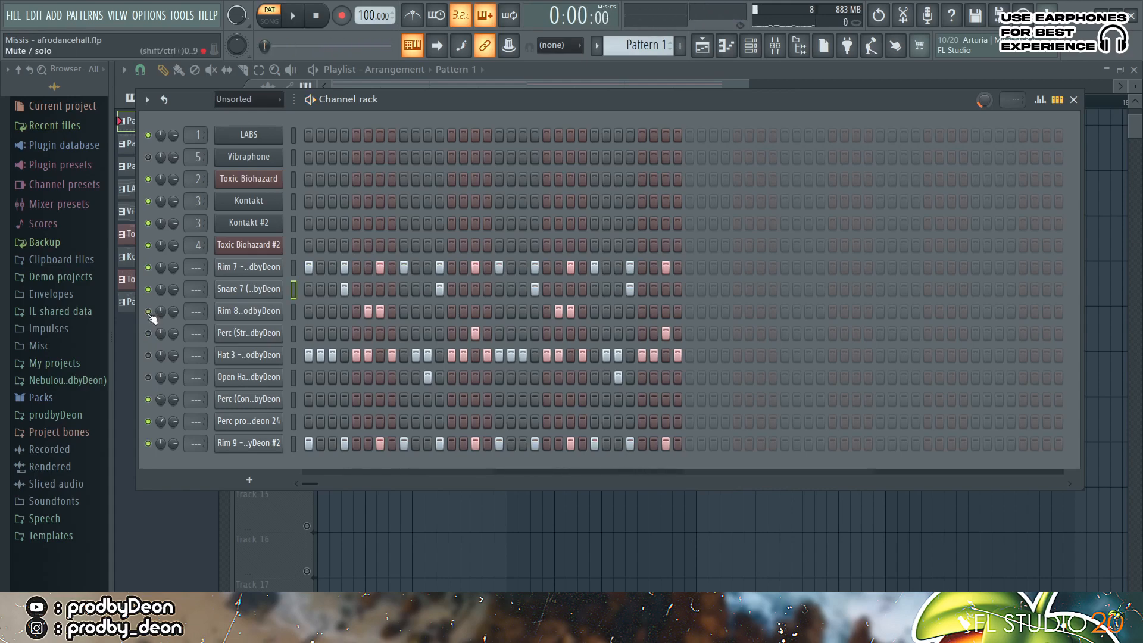
left_click(236, 311)
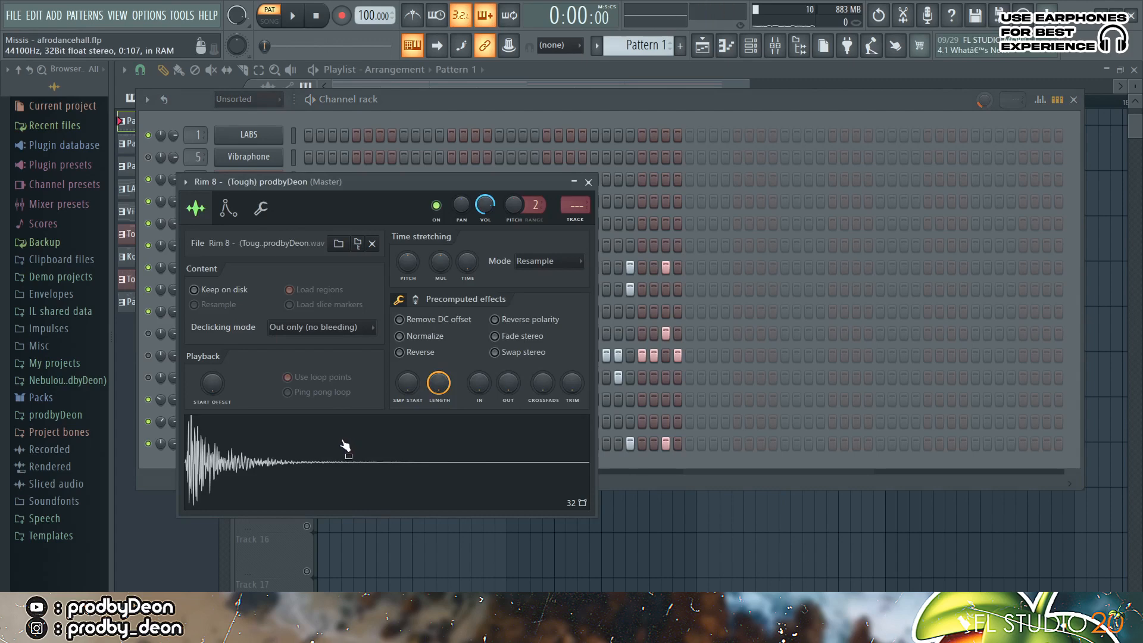
left_click(590, 181)
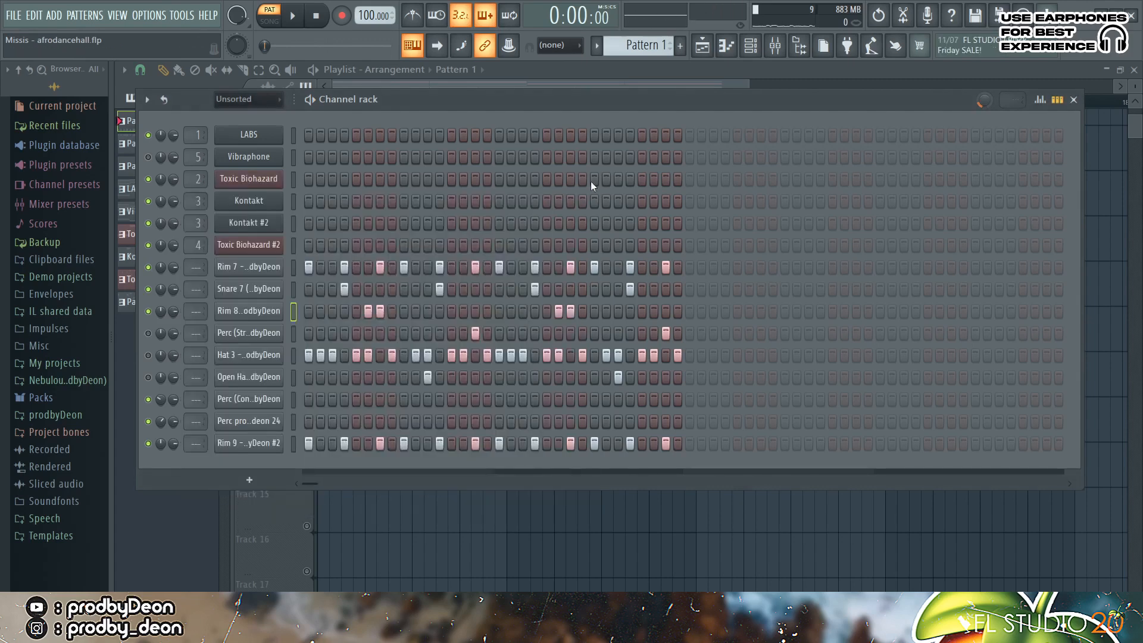
key("space")
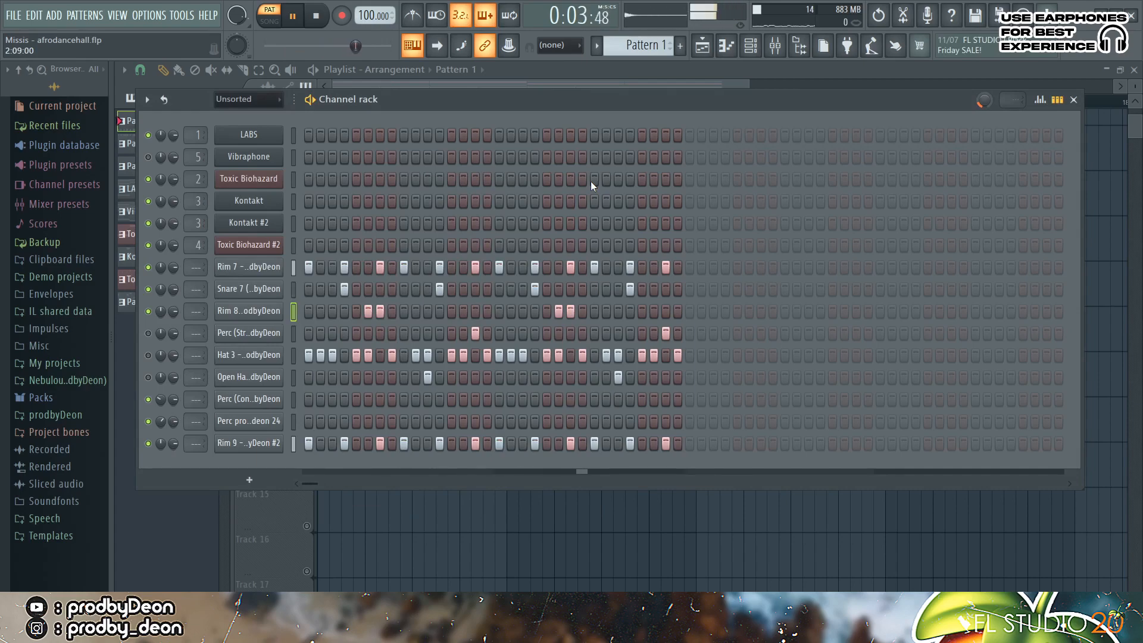
key("space")
Step: Examine the Rim 8 roll notes on C5 in the first bar of Pattern 1 during playback
left_click(737, 46)
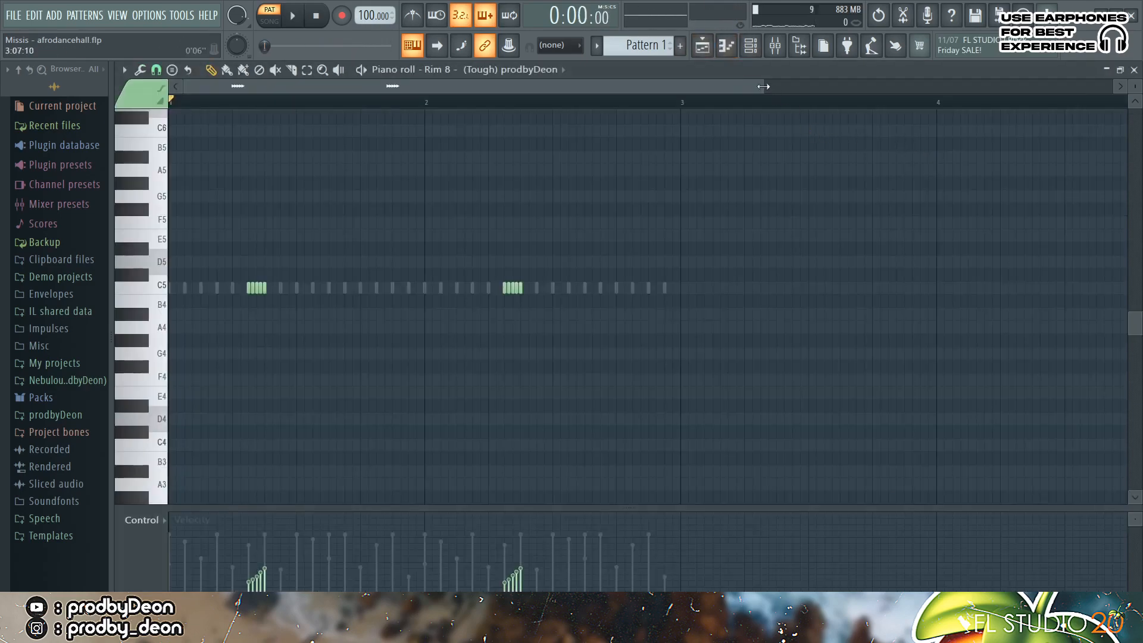
left_click_drag(765, 86, 340, 83)
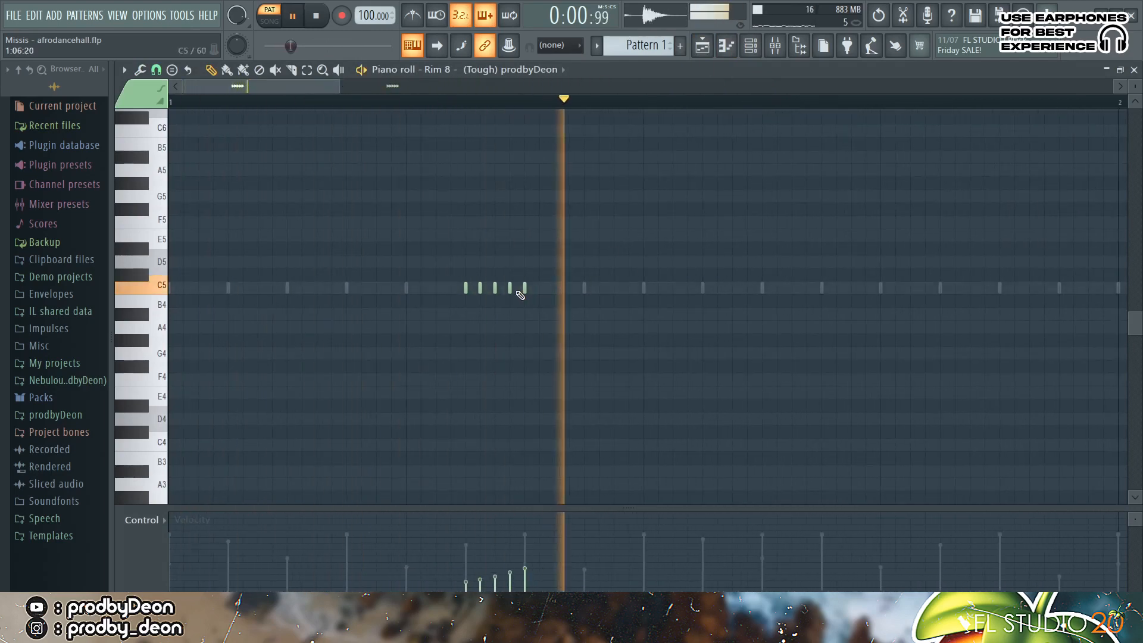
key("space")
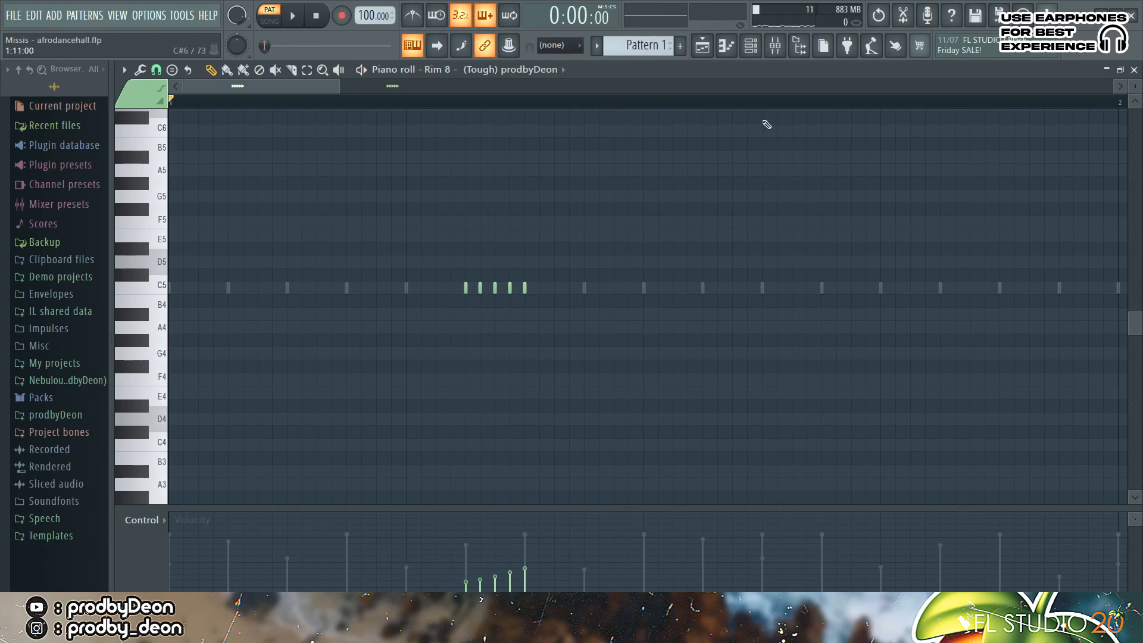
Step: Unmute the Perc (Stretched conga) 15 channel in Pattern 1 and inspect its sample
left_click(751, 46)
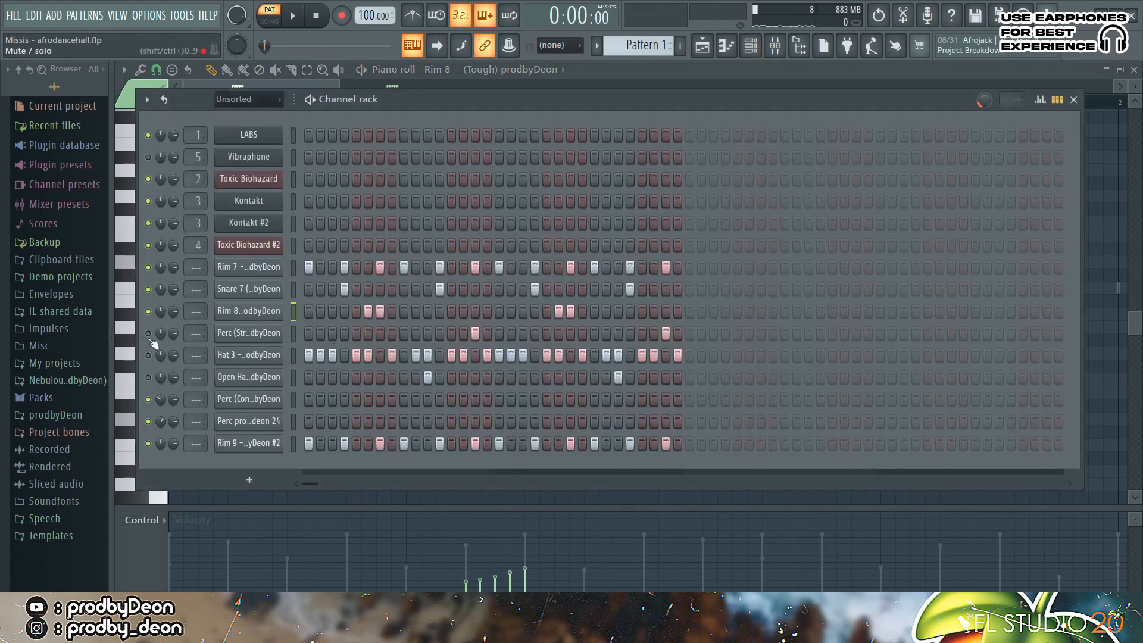
left_click(248, 333)
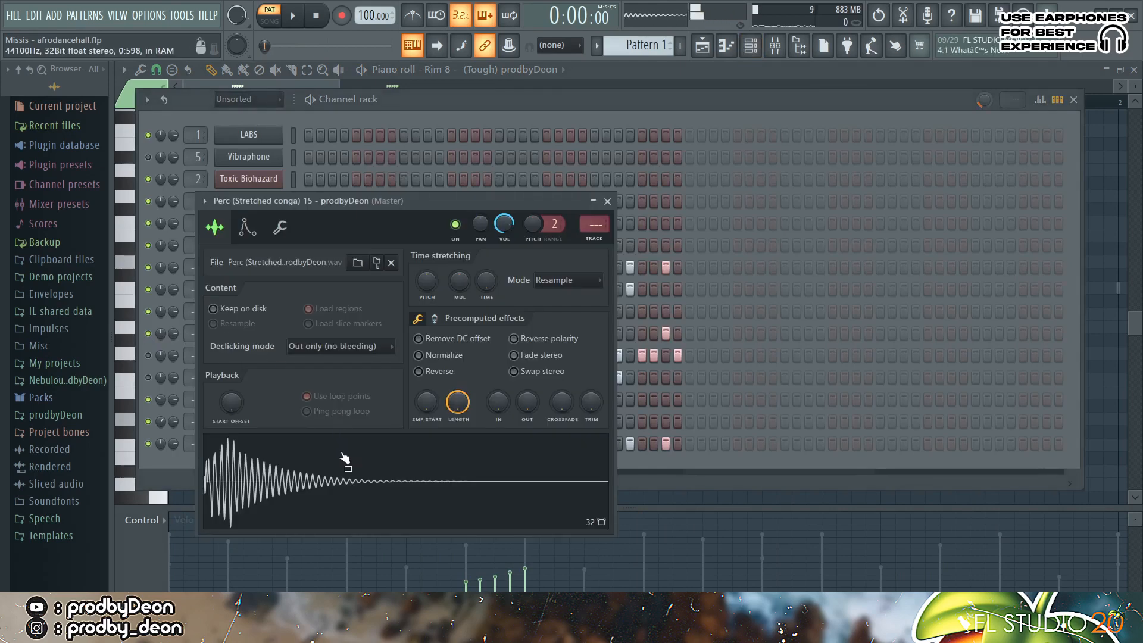
left_click(608, 201)
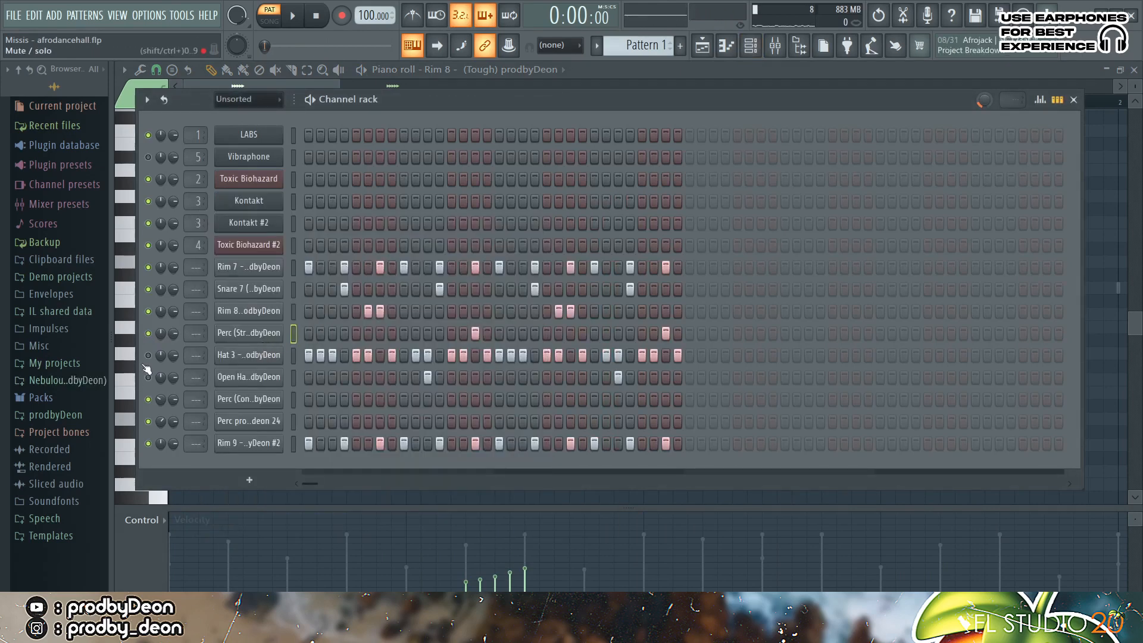
Step: Unmute the Hat 3 and Open Hat 1 channels, inspect their samples, and play Pattern 1 with them
left_click(238, 355)
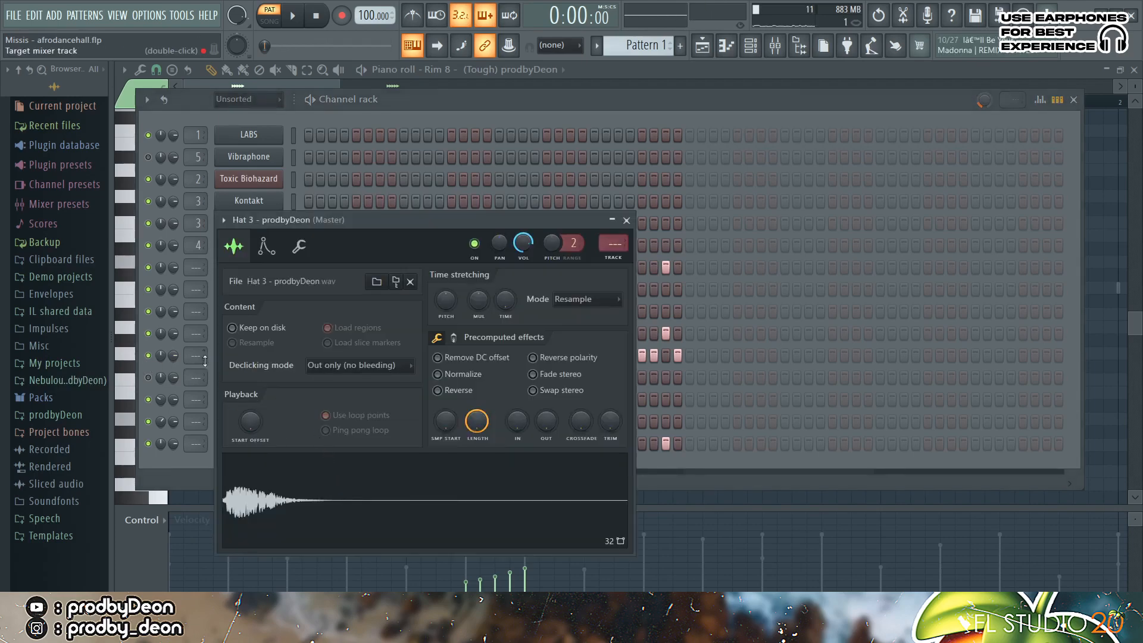
left_click(153, 379)
left_click(278, 375)
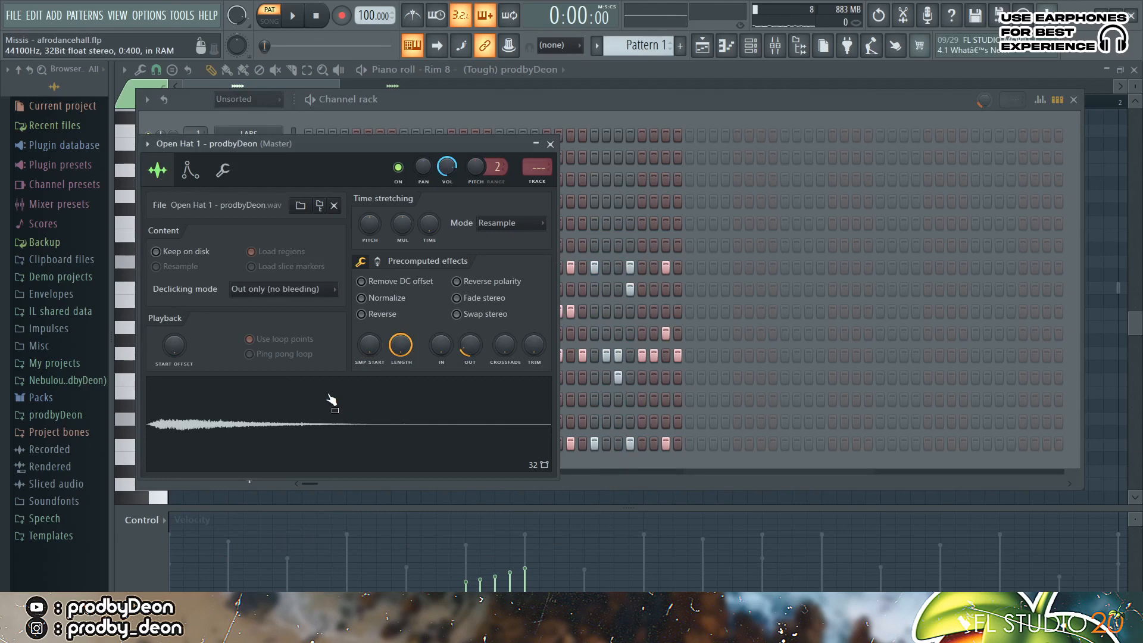
key("space")
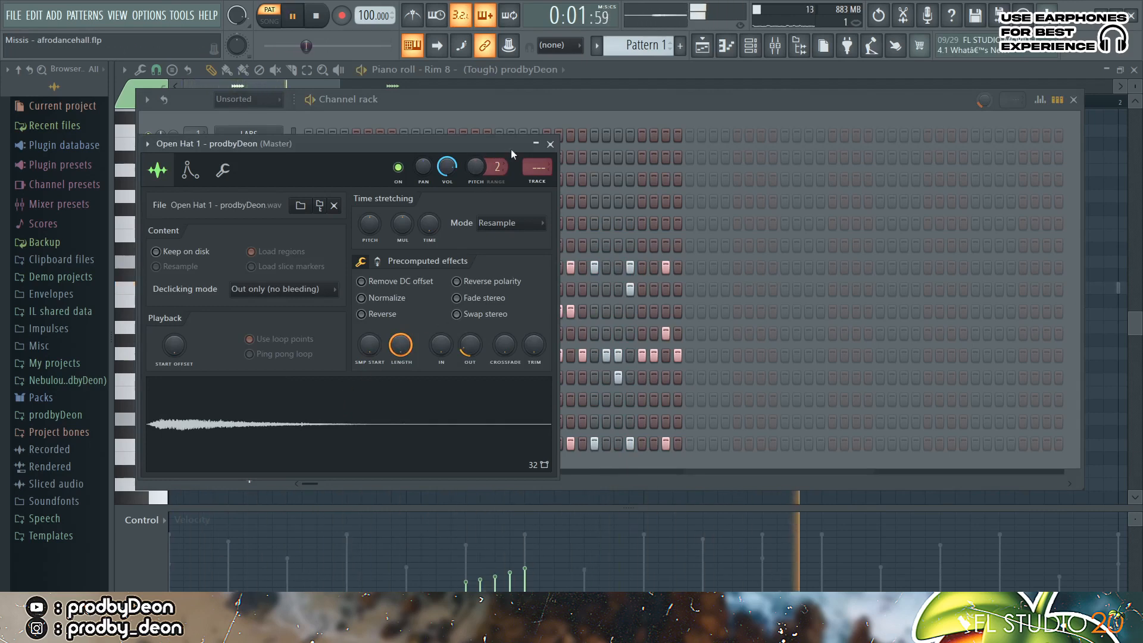
left_click(550, 145)
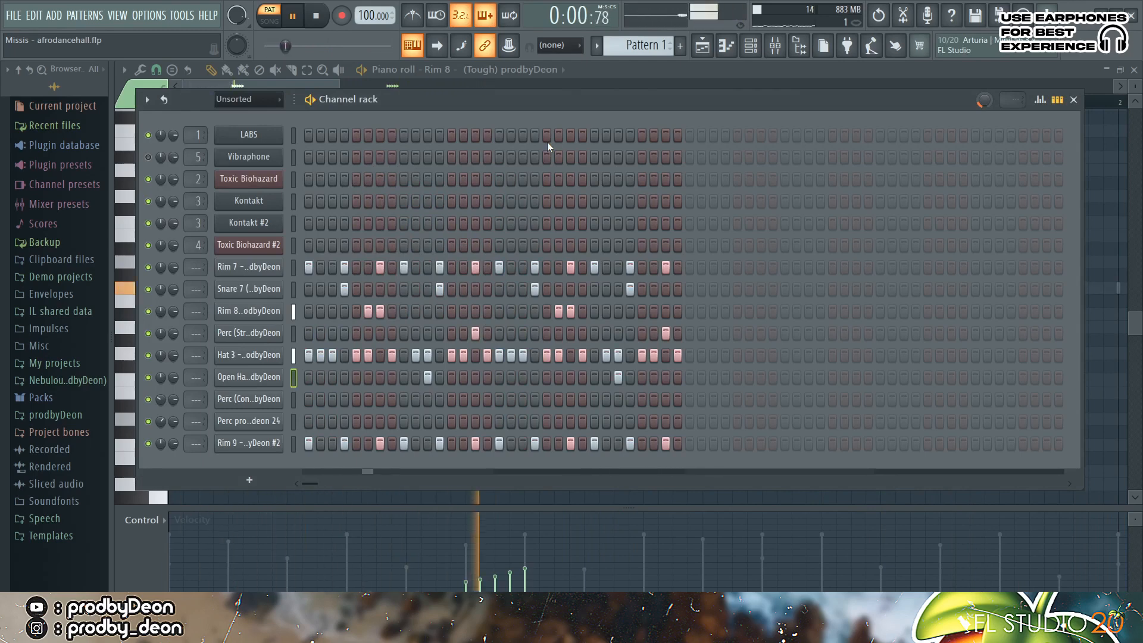
key("space")
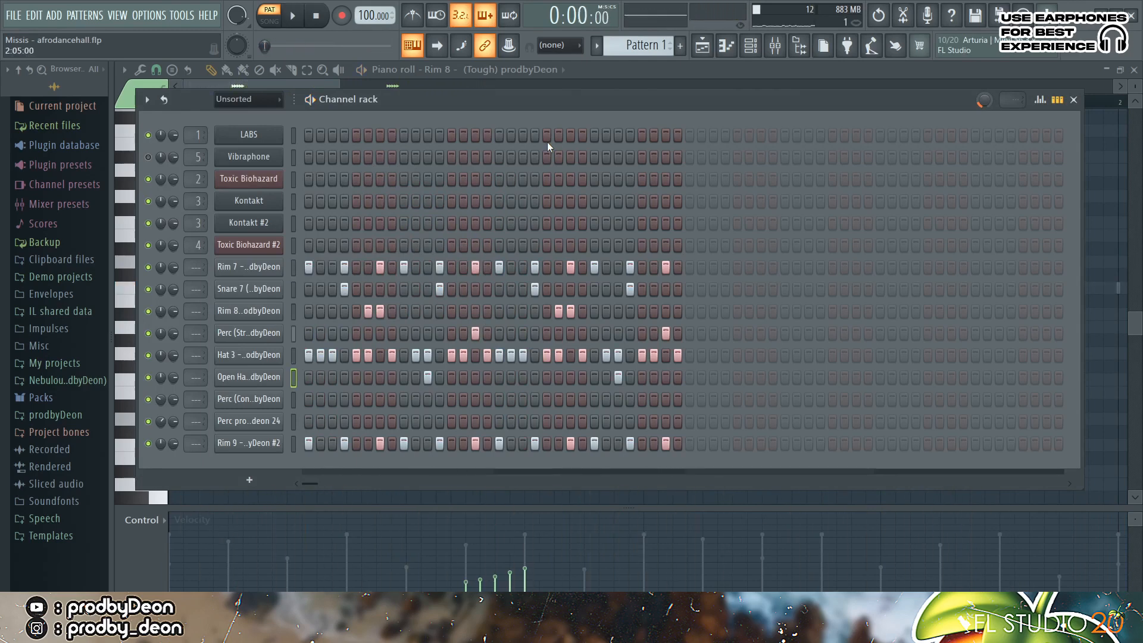
Step: Examine the Hat 3 notes of Pattern 2 in the piano roll across both bars and play the pattern
left_click(702, 46)
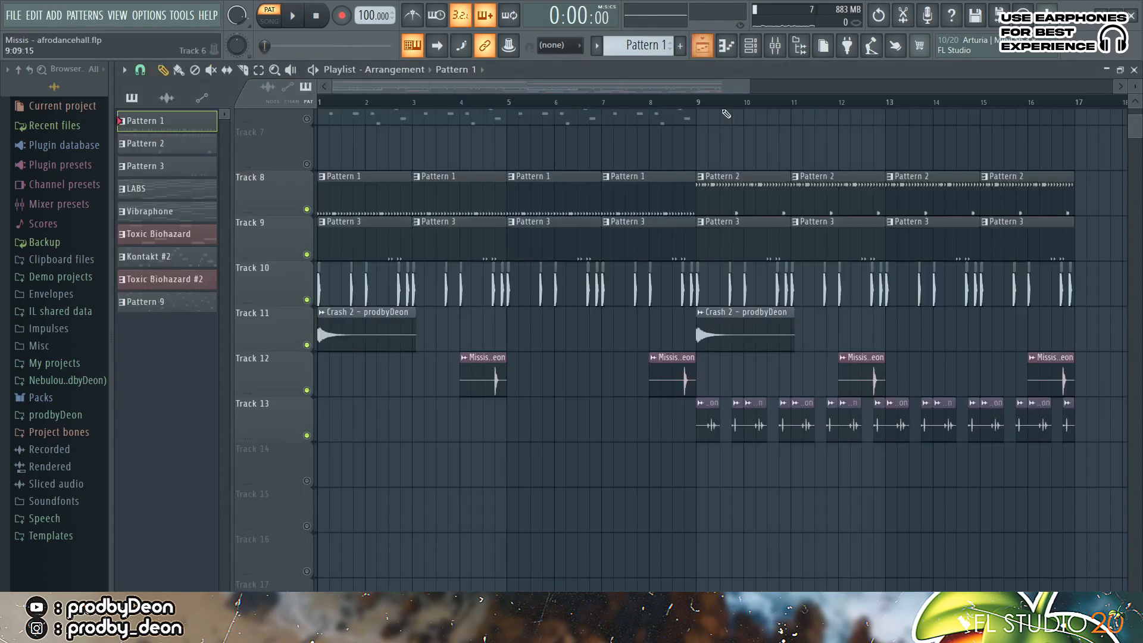
left_click(741, 176)
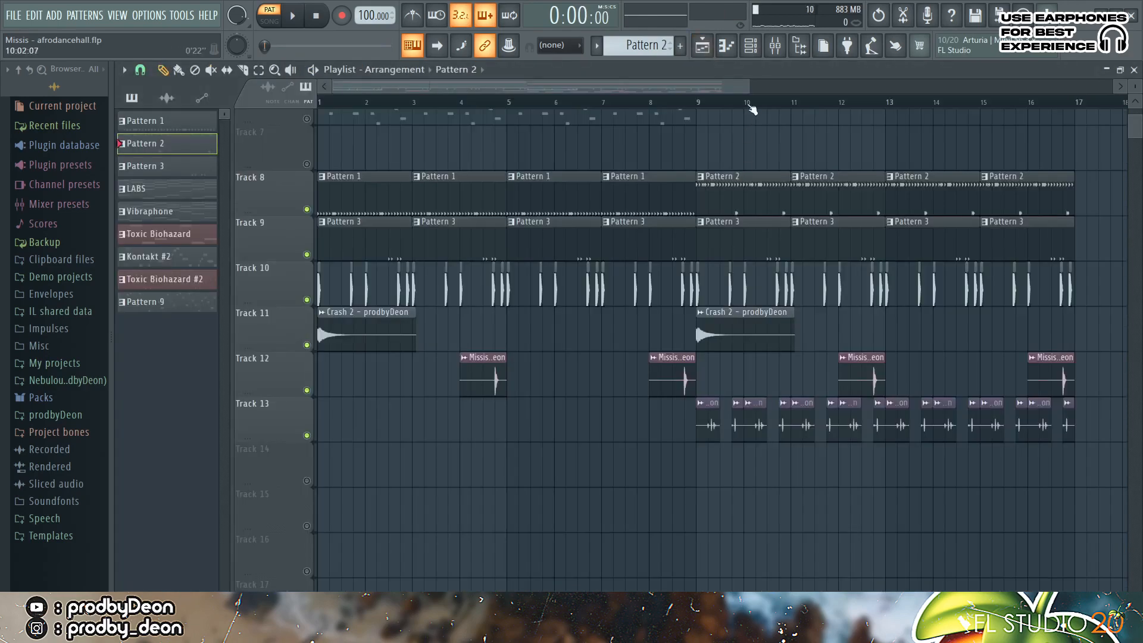
left_click(749, 48)
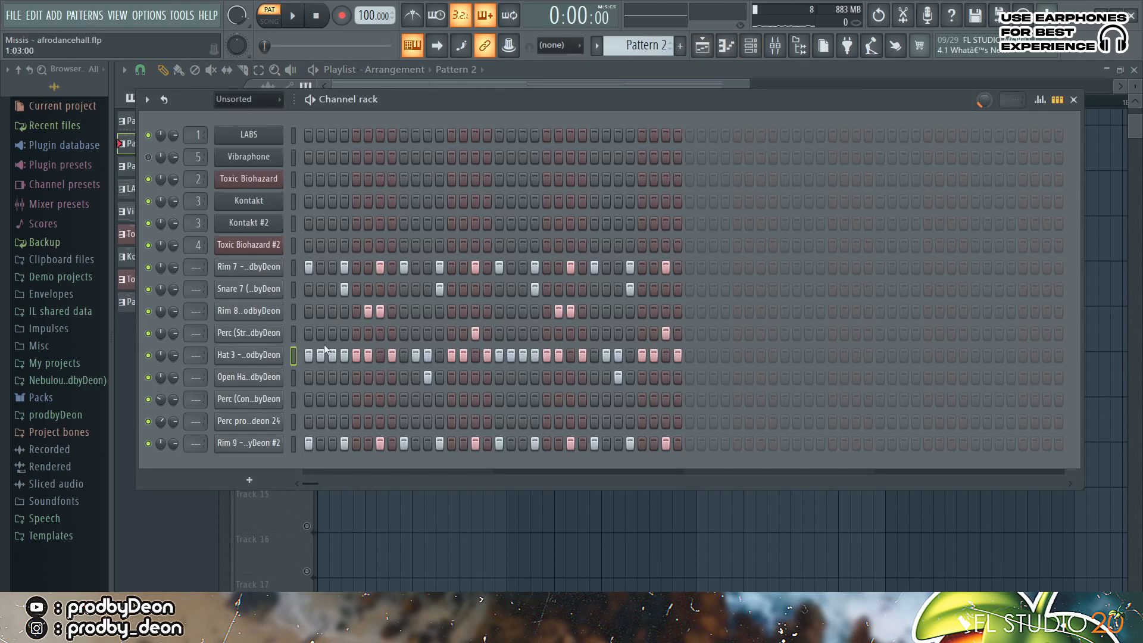
left_click(726, 48)
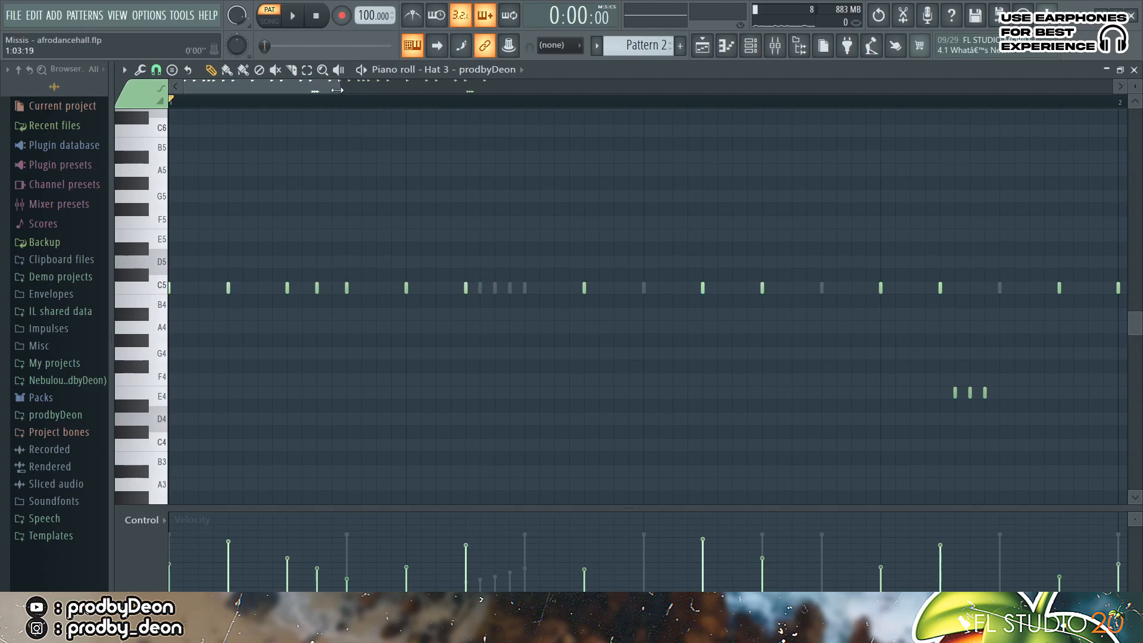
left_click_drag(337, 89, 583, 90)
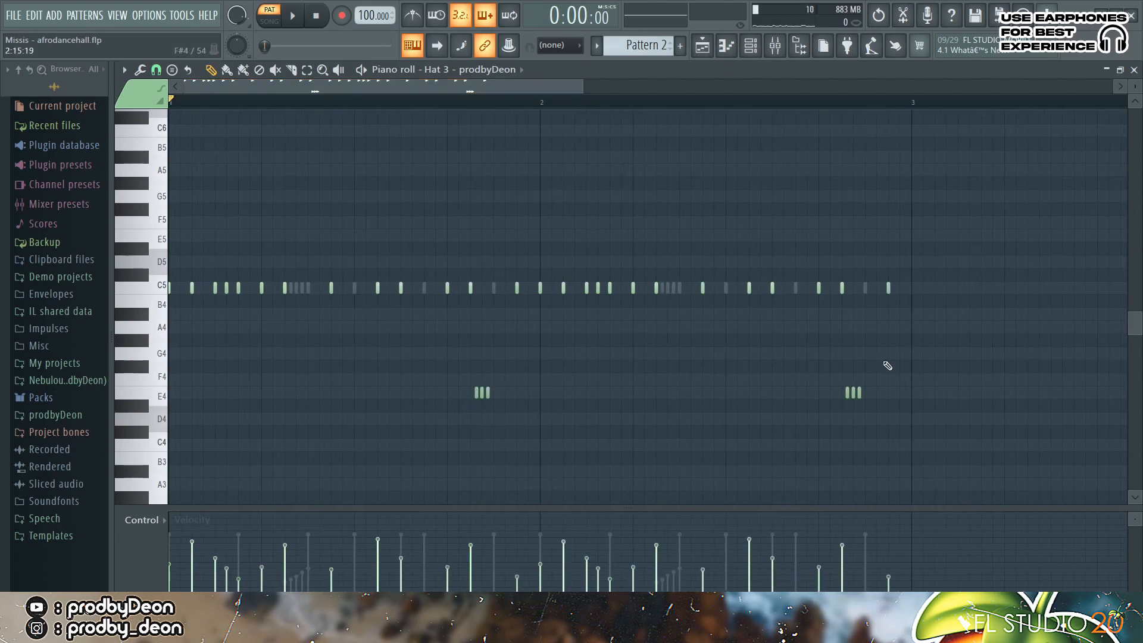
key("space")
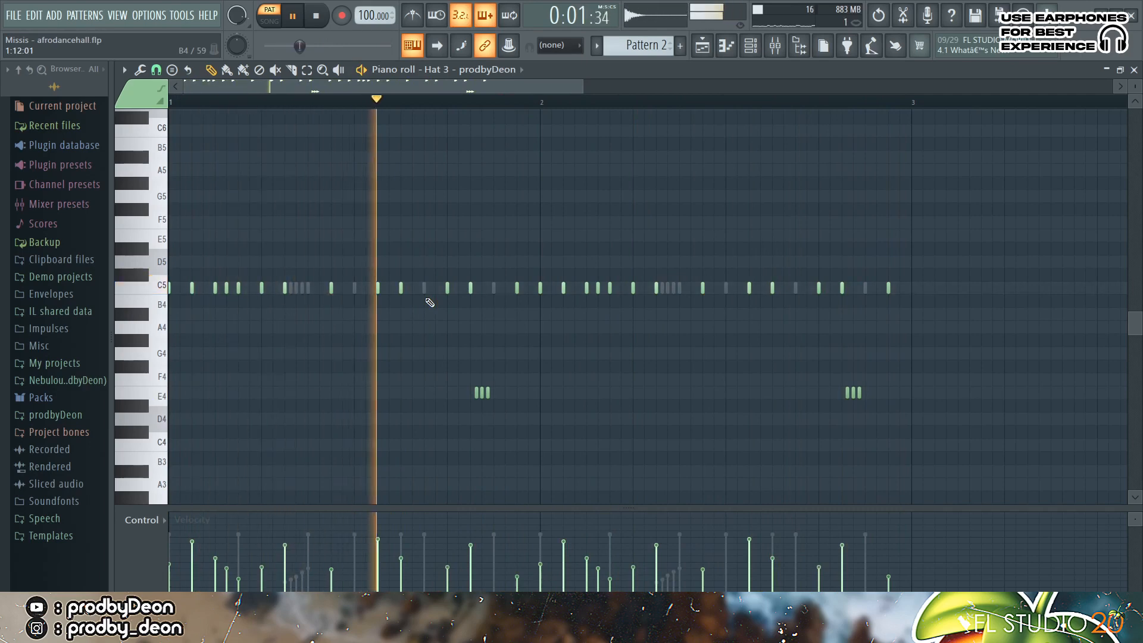
key("space")
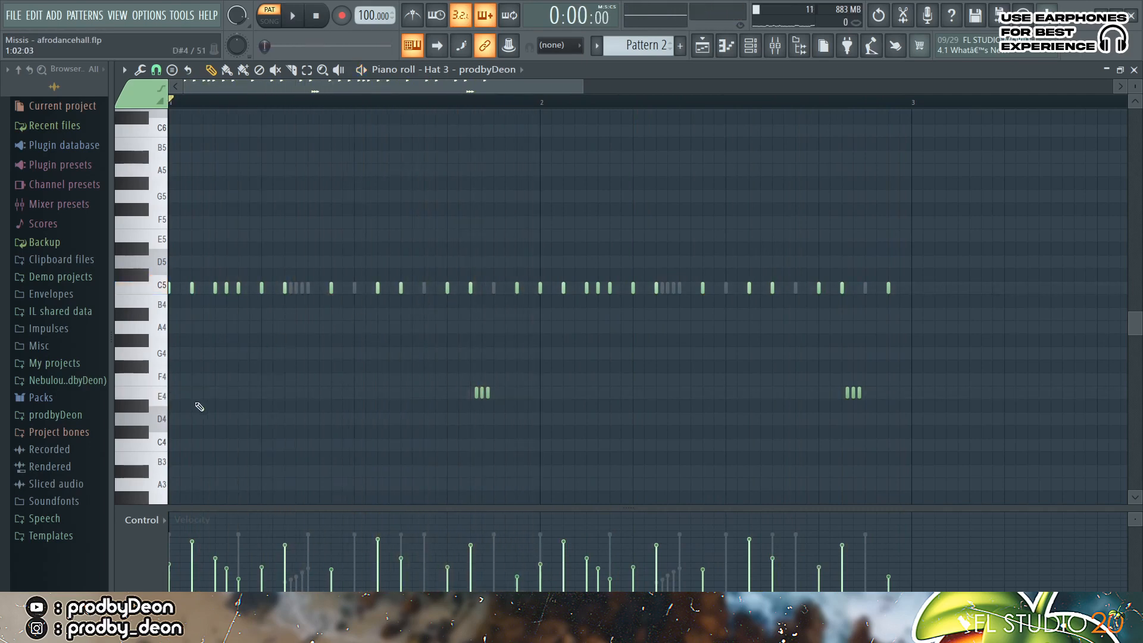
Step: Select the E4 hat roll notes in Pattern 2, show their Pan values, and listen to the panned rolls
double_click(164, 405)
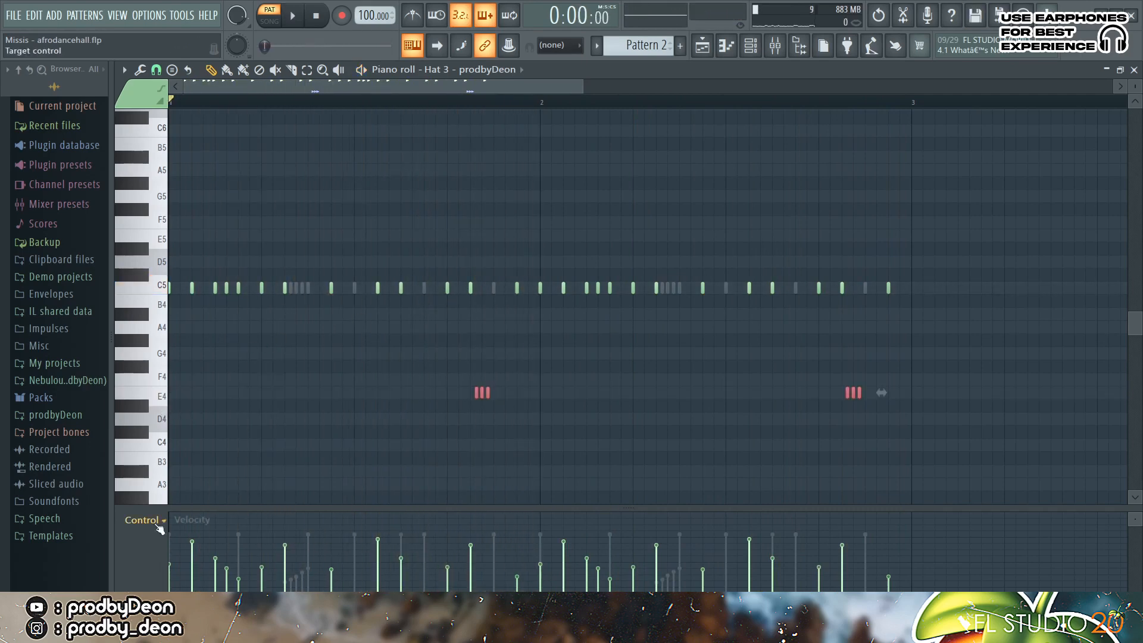
left_click(159, 520)
left_click(161, 529)
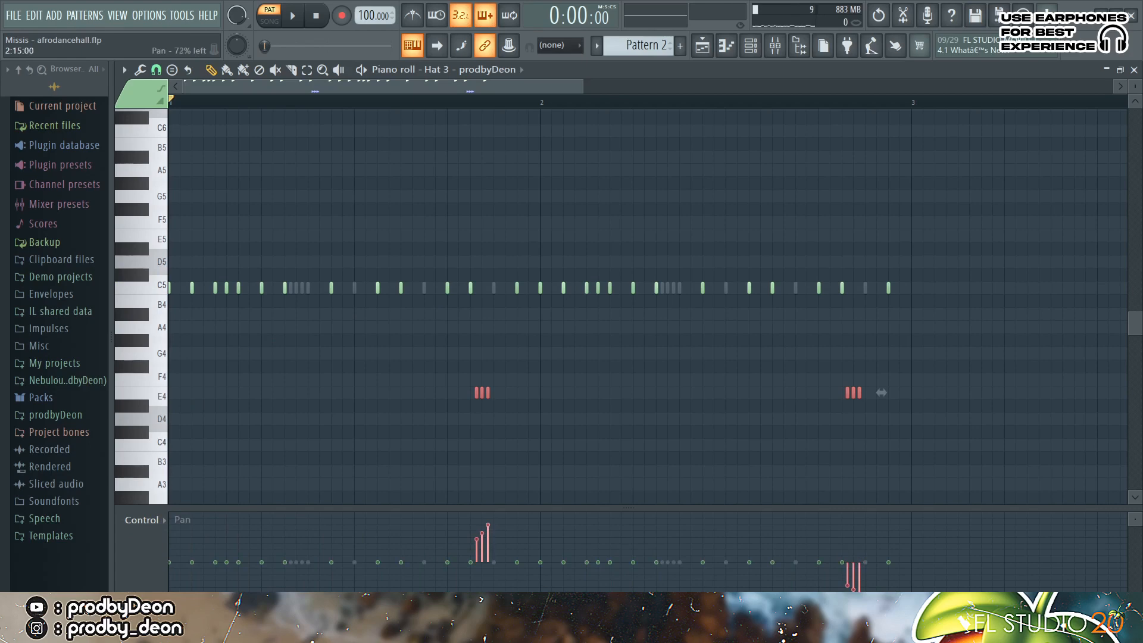
key("space")
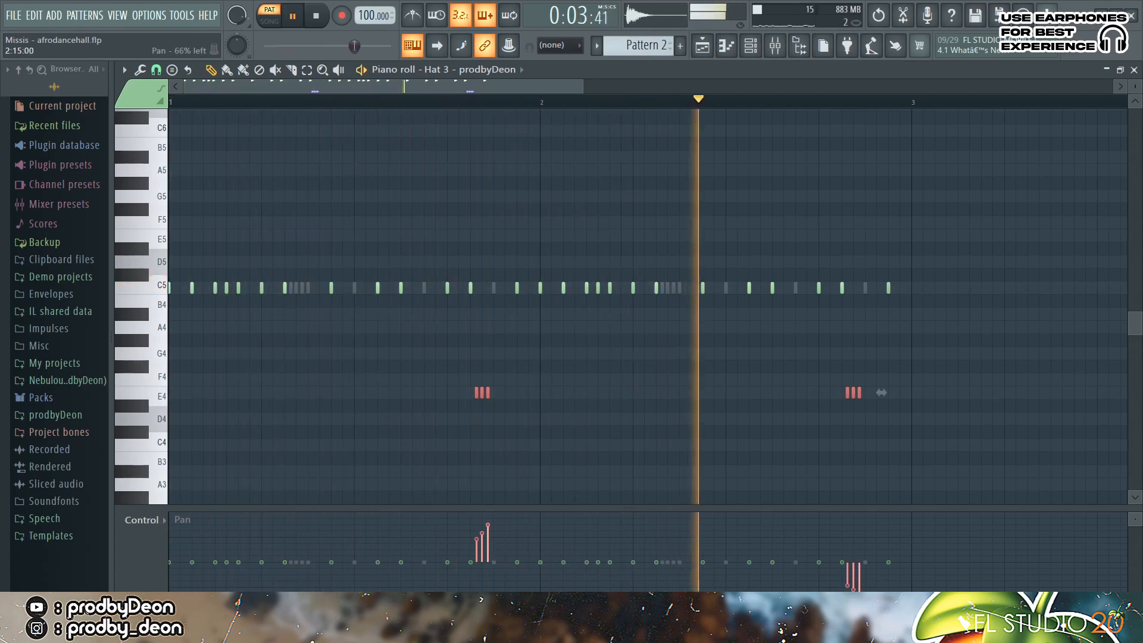
key("space")
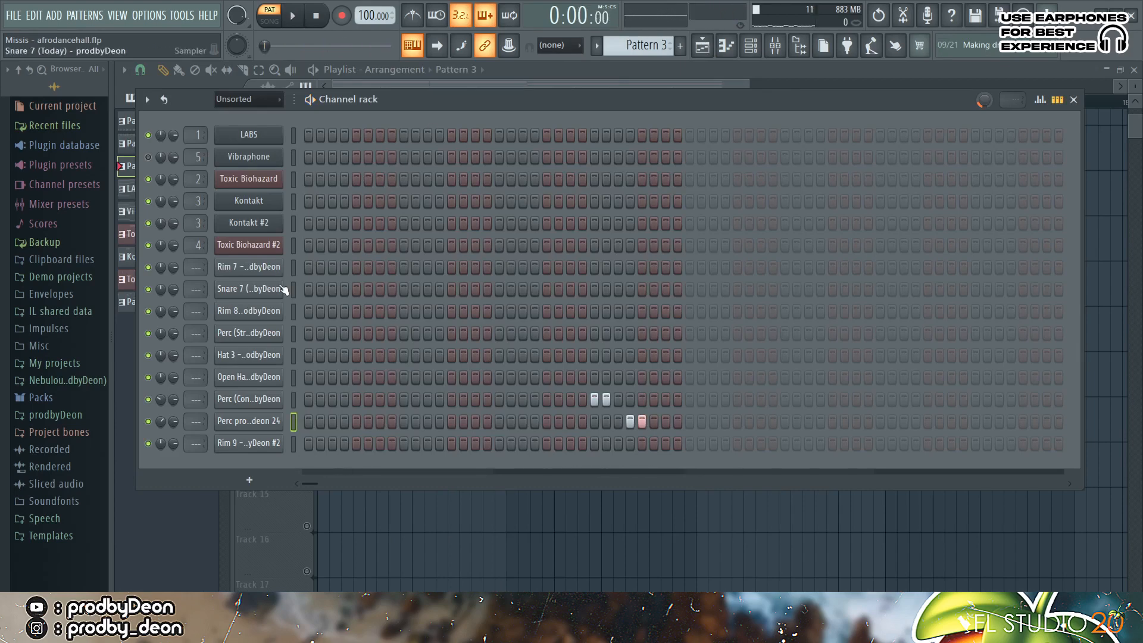
Step: Lower the velocity of the first hit in each of the two percussion pairs in Pattern 3, and return to the playlist
left_click(1039, 100)
left_click(629, 509)
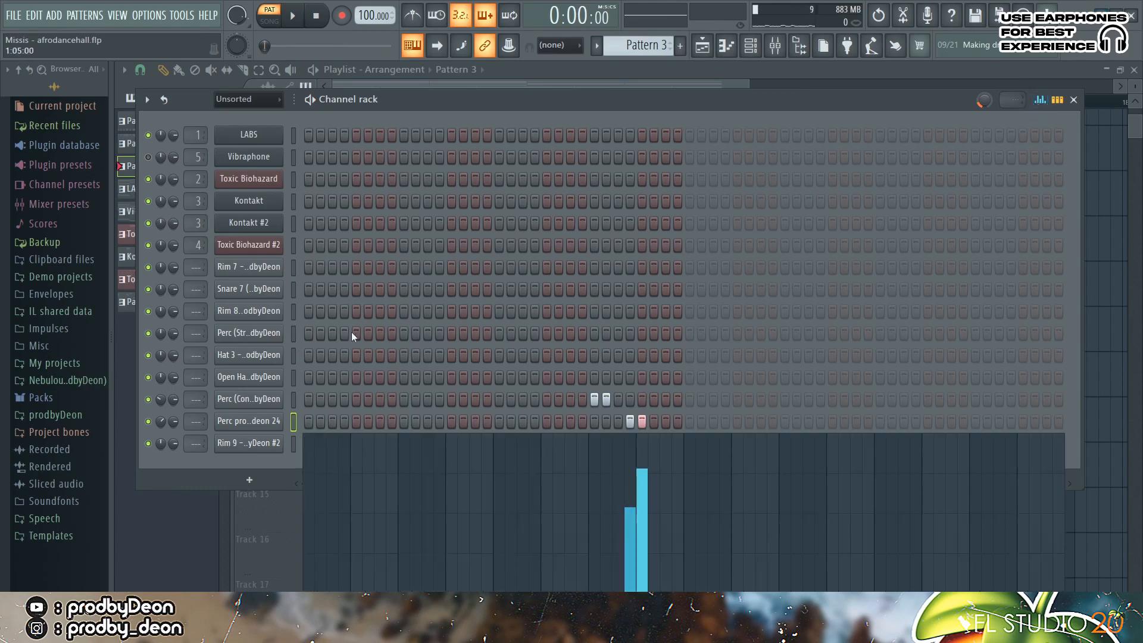
left_click(289, 398)
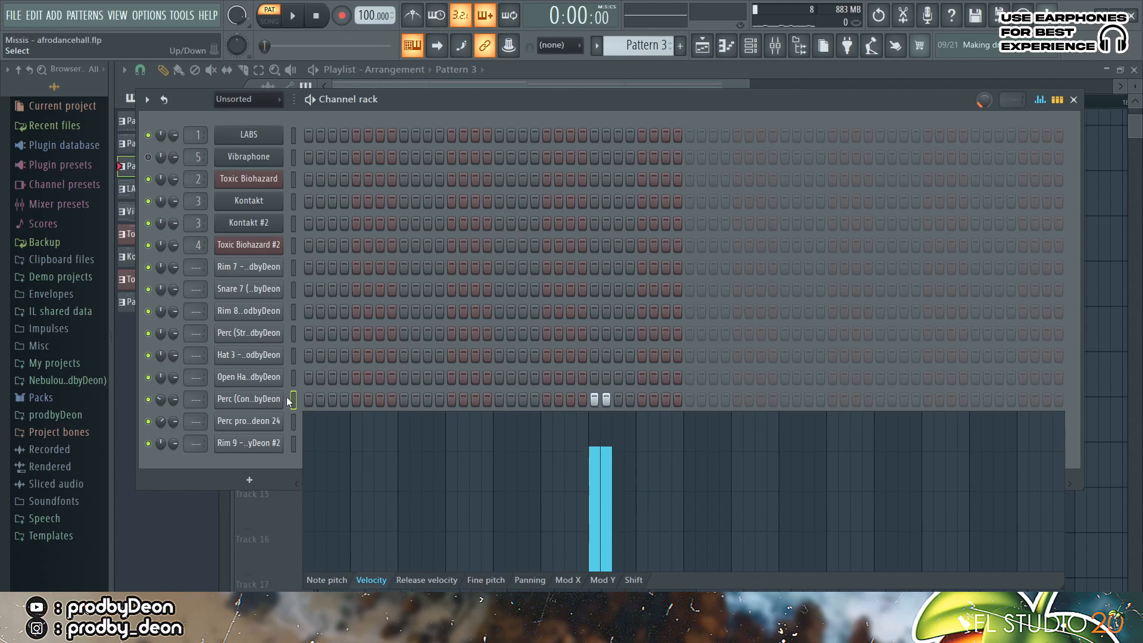
left_click(596, 470)
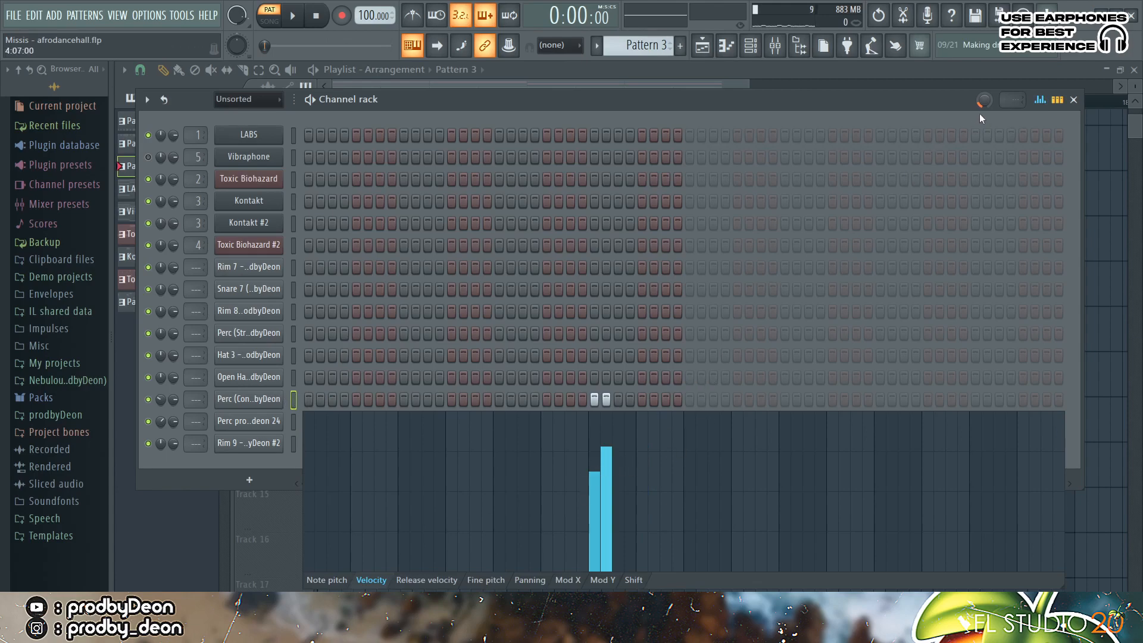
left_click(726, 46)
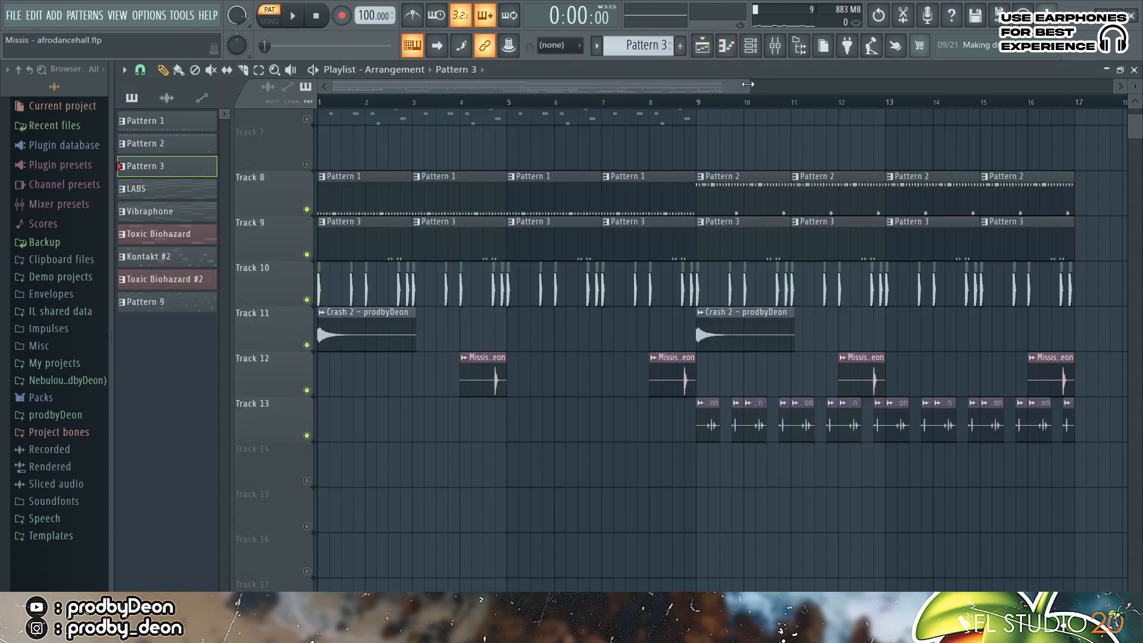
Step: Place a Top Boy - Kick 5 clip on each of the four beats of bar 1 on Track 13
left_click_drag(747, 83, 369, 213)
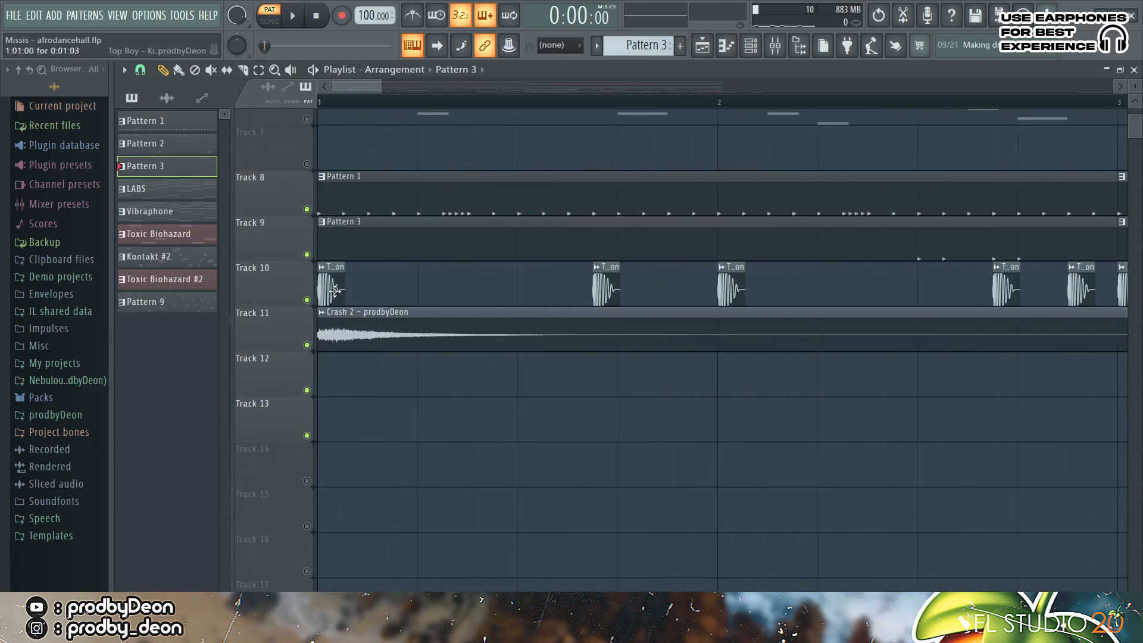
left_click(167, 97)
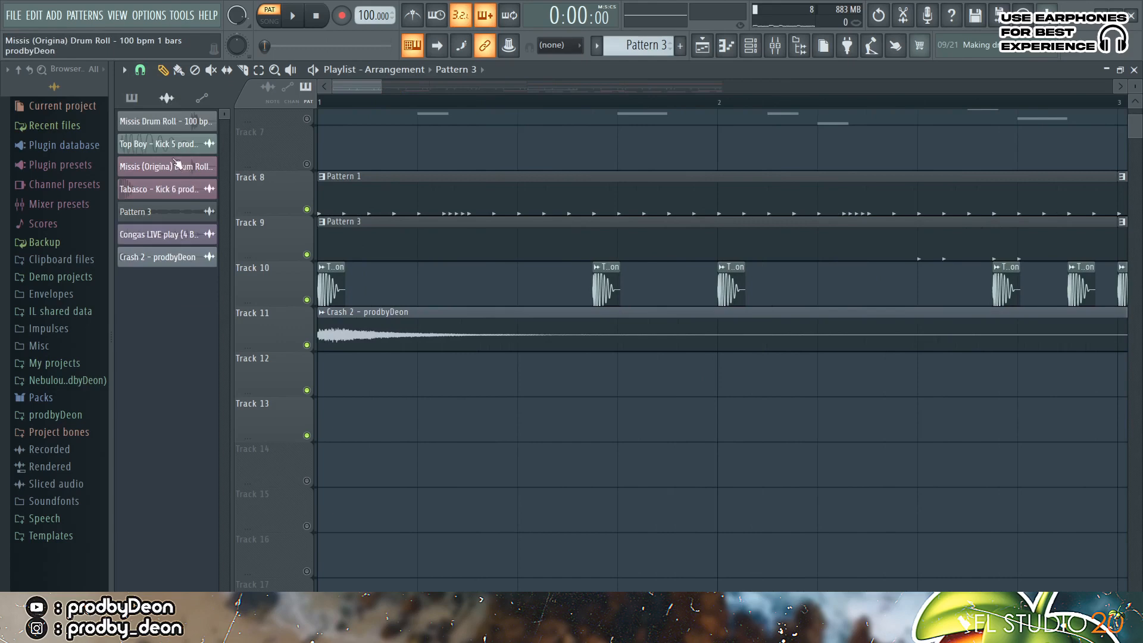
left_click_drag(169, 146, 357, 416)
left_click(444, 423)
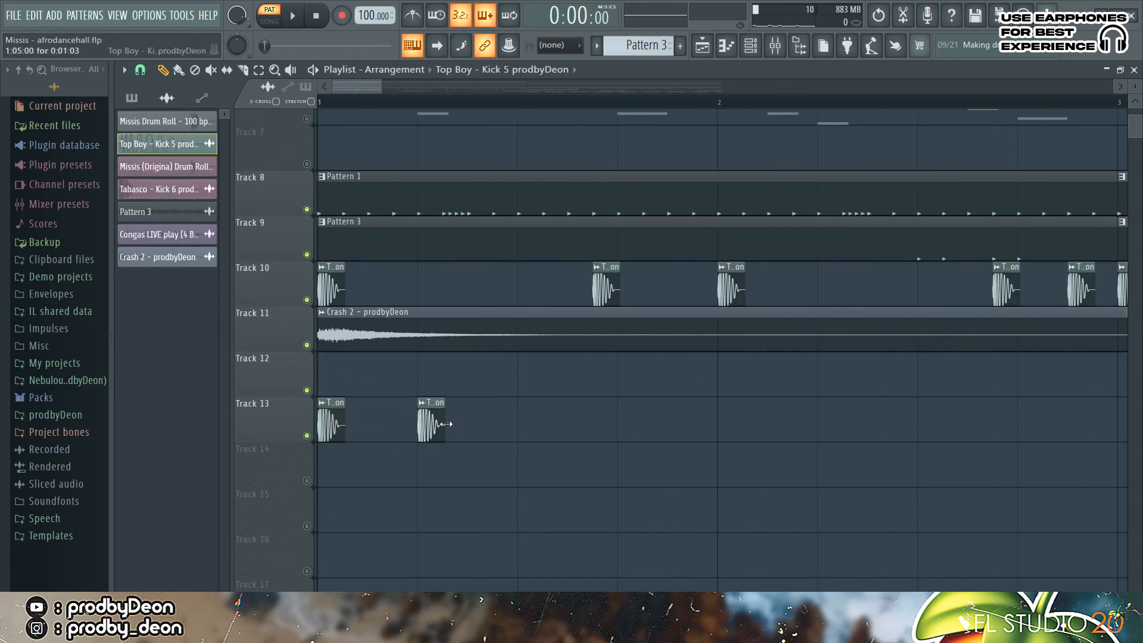
left_click(544, 423)
left_click(642, 425)
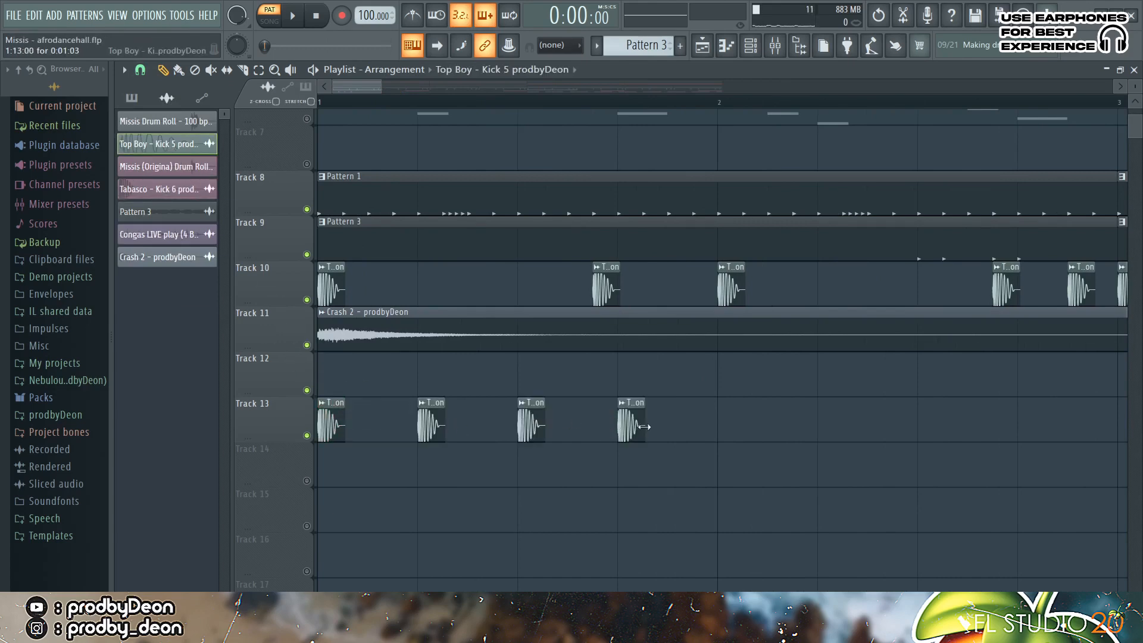
Step: Delete the four kick clips from bar 1 of Track 13
right_click(631, 424)
right_click(530, 423)
right_click(430, 423)
right_click(331, 424)
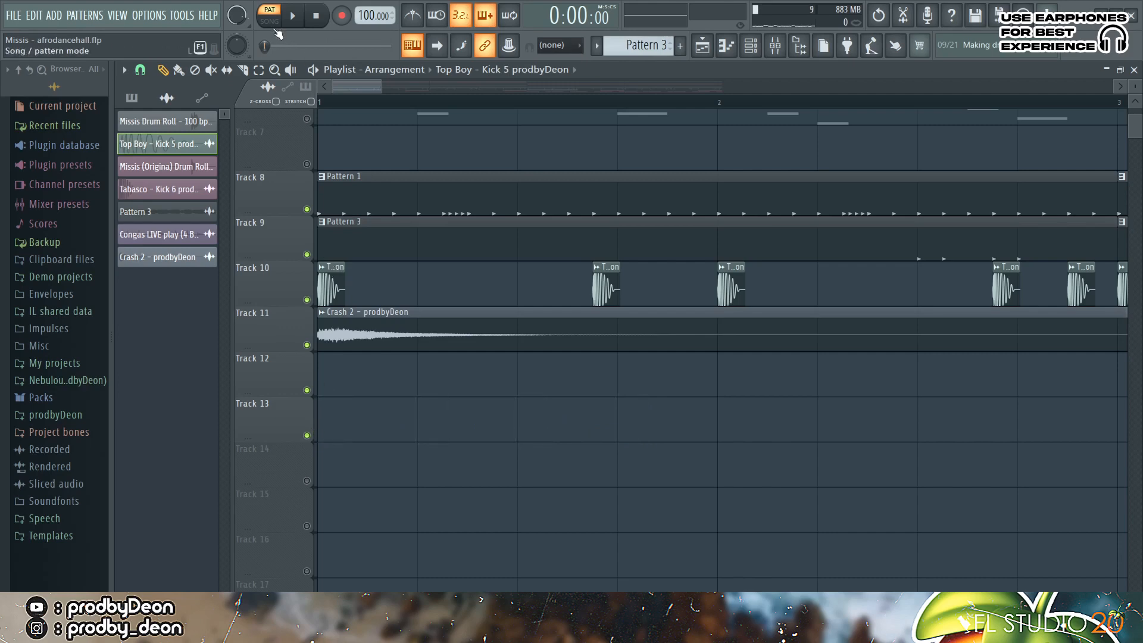
Step: Switch playback to Song mode and listen to the drum arrangement from bar 1 through the drum roll in bar 4
left_click(275, 29)
scroll(630, 315, "down", 3)
key("space")
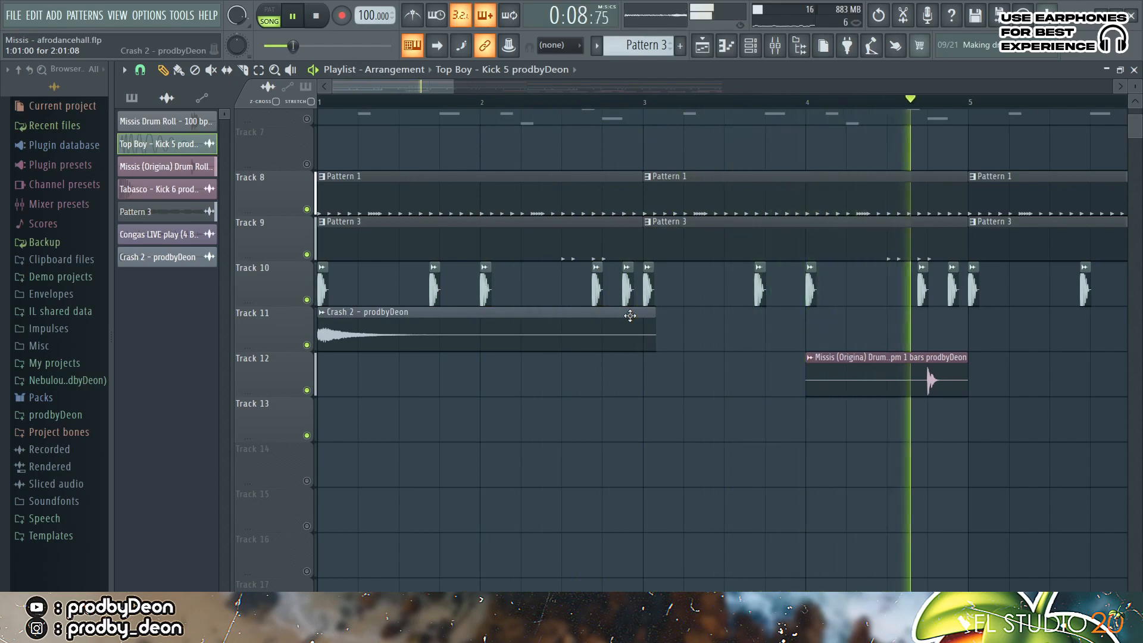
key("space")
Step: Solo Track 13 and listen to the Congas LIVE clips from bar 9
scroll(534, 373, "up", 3)
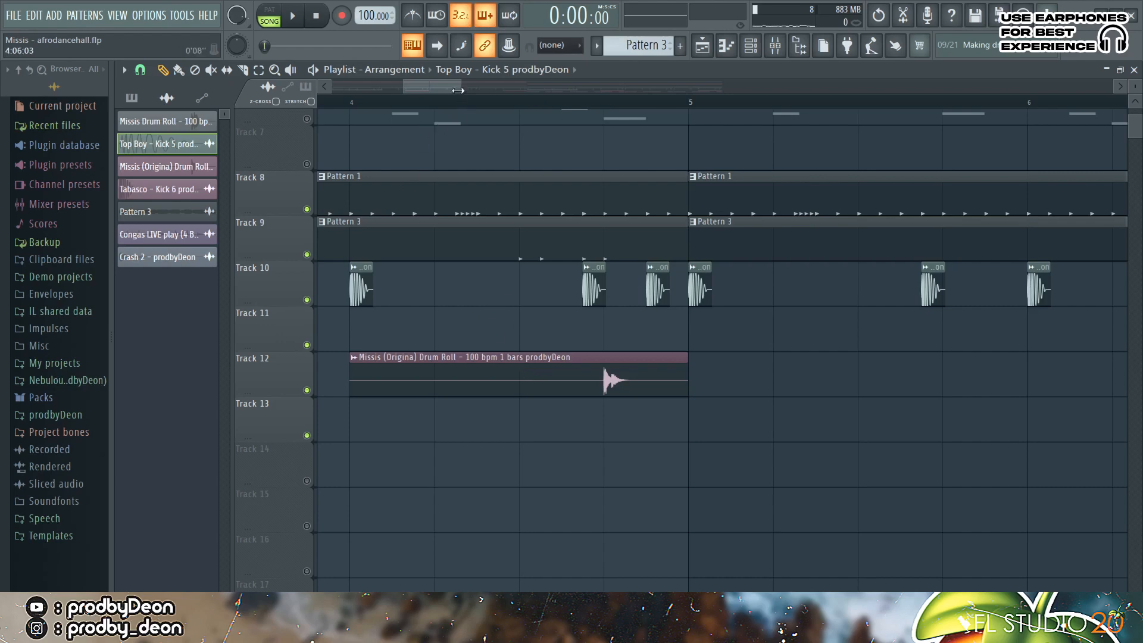
mouse_move(458, 90)
left_mouse_down()
mouse_move(638, 90)
mouse_move(502, 91)
mouse_move(559, 88)
left_mouse_up()
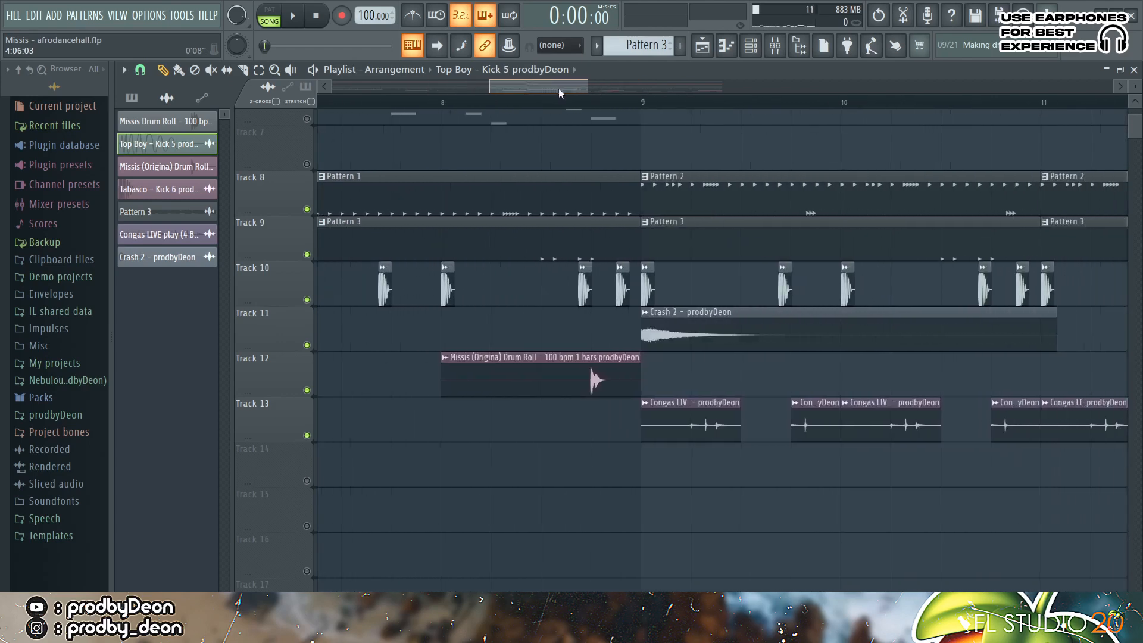
left_click(630, 102)
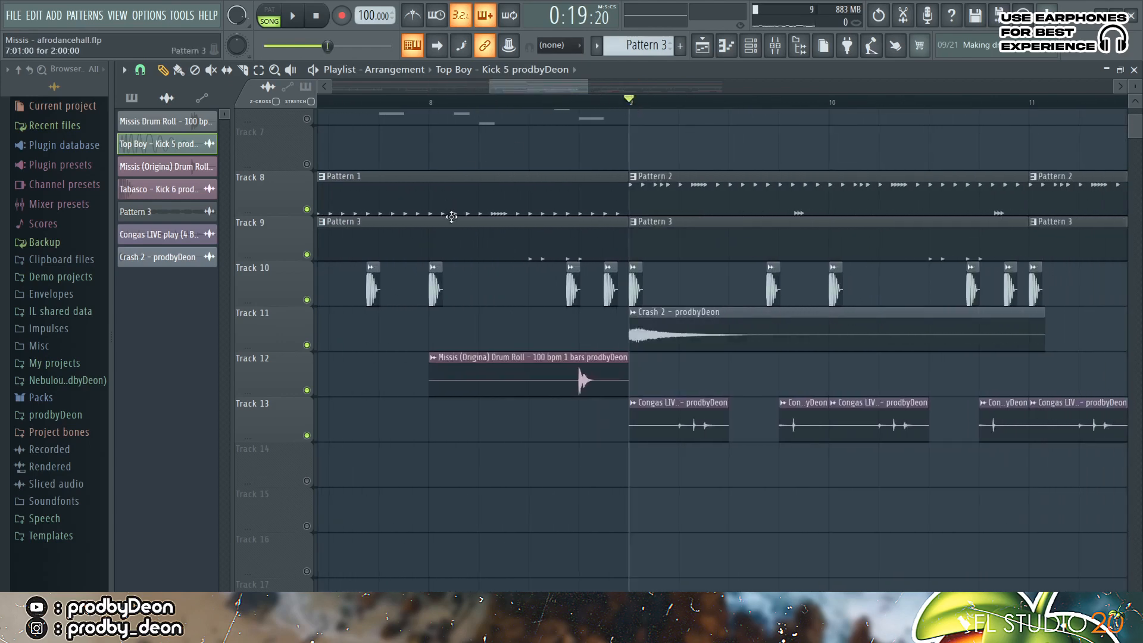
right_click(310, 439)
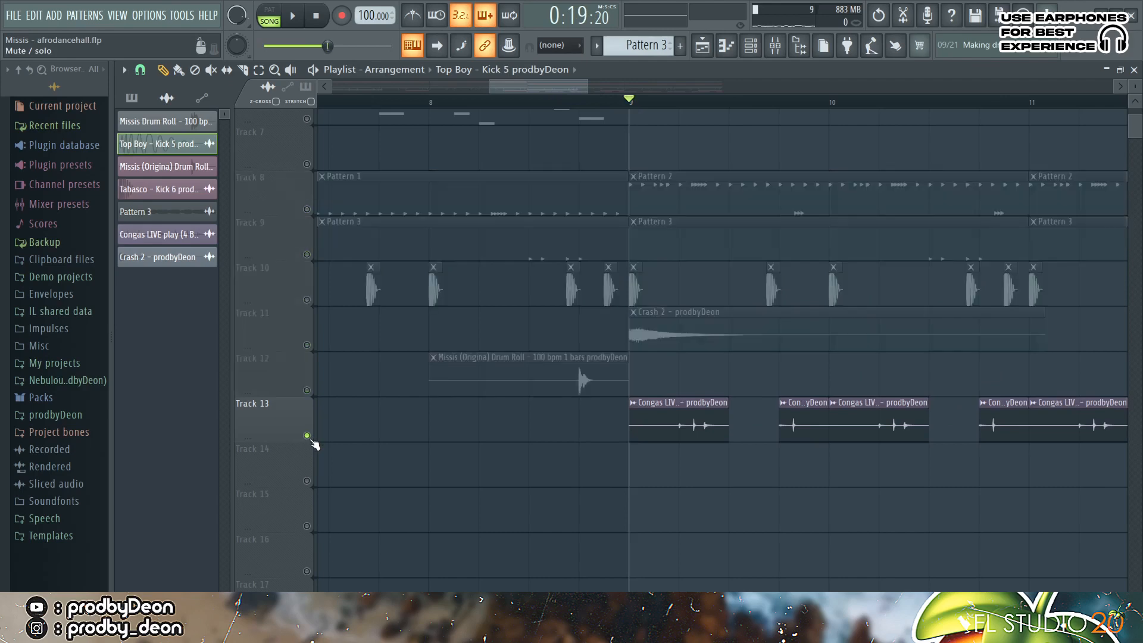
key("space")
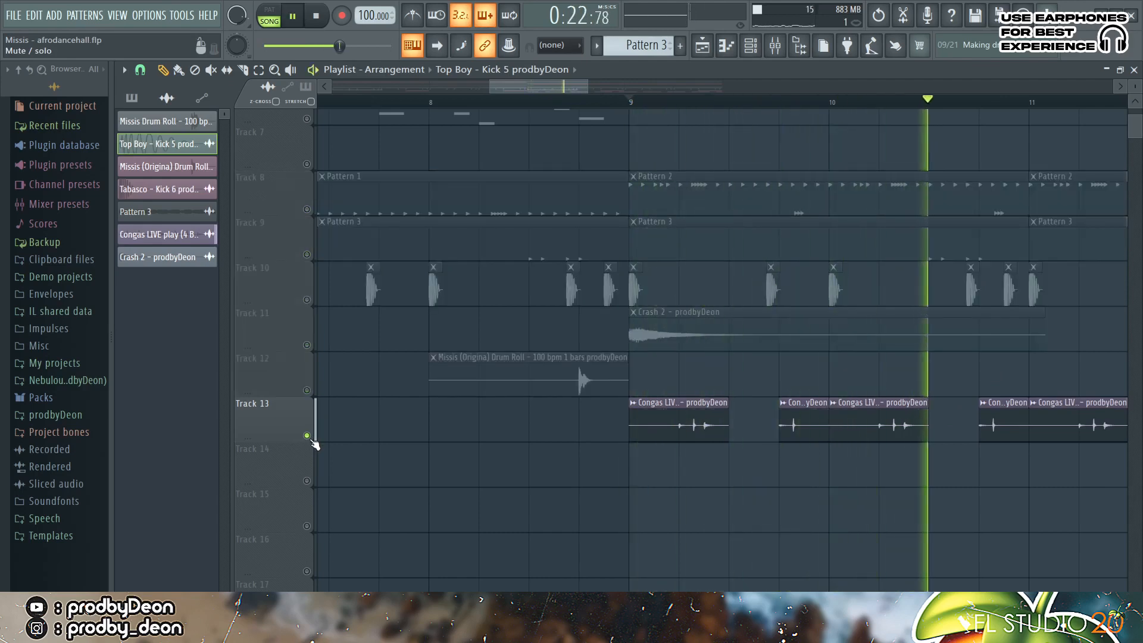
key("space")
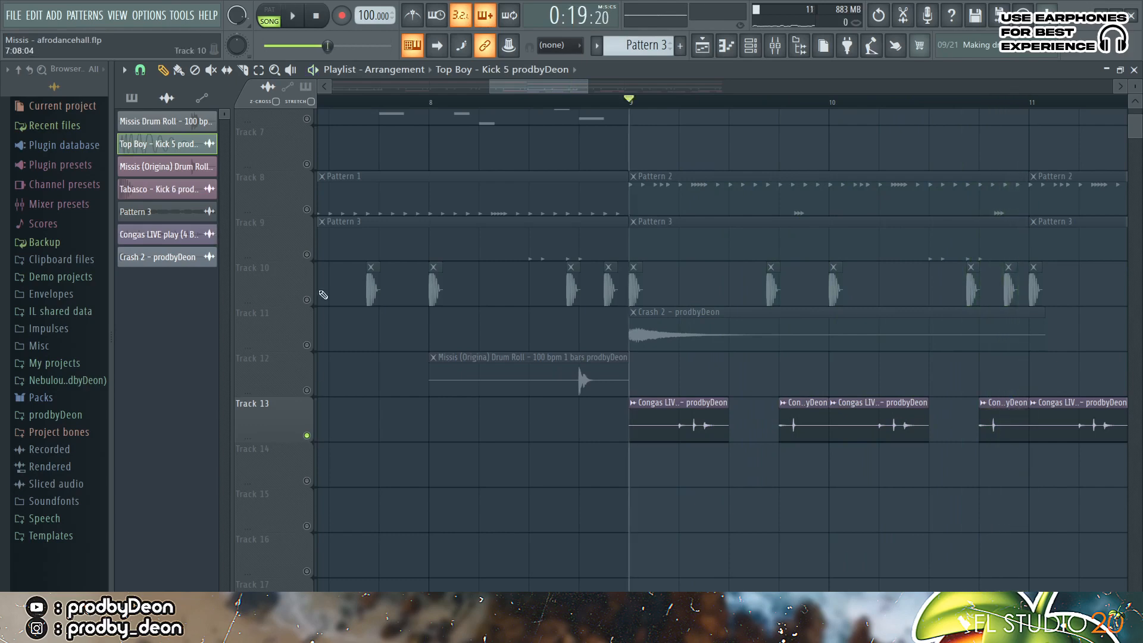
Step: Unmute Track 8 and listen to Pattern 2 together with the congas from bar 9
left_click(306, 210)
key("space")
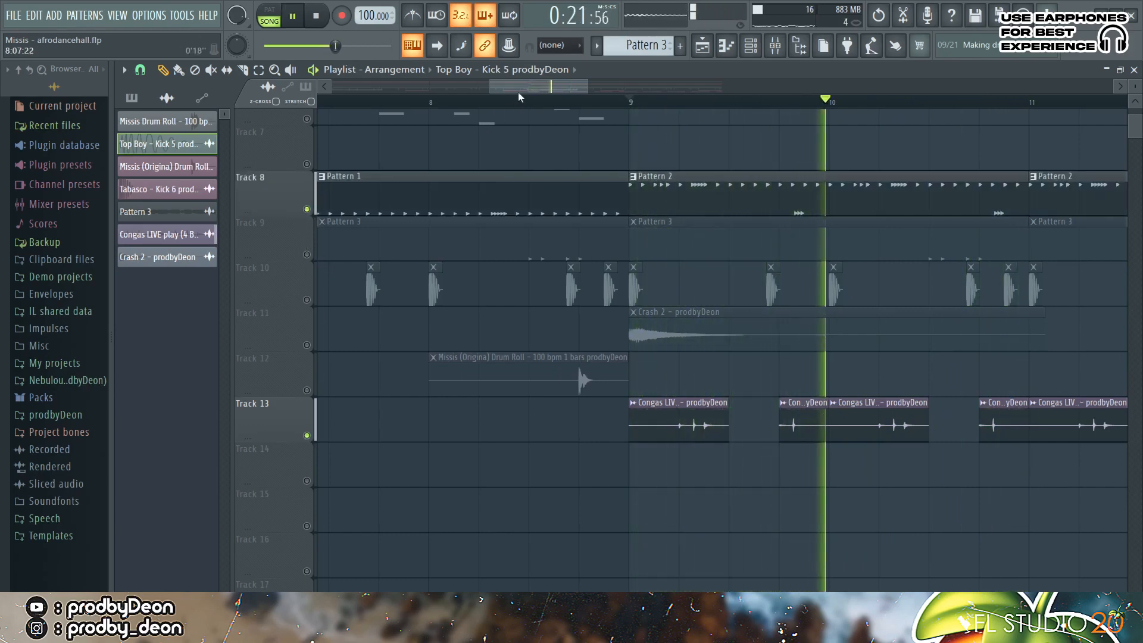
left_click_drag(518, 92, 551, 91)
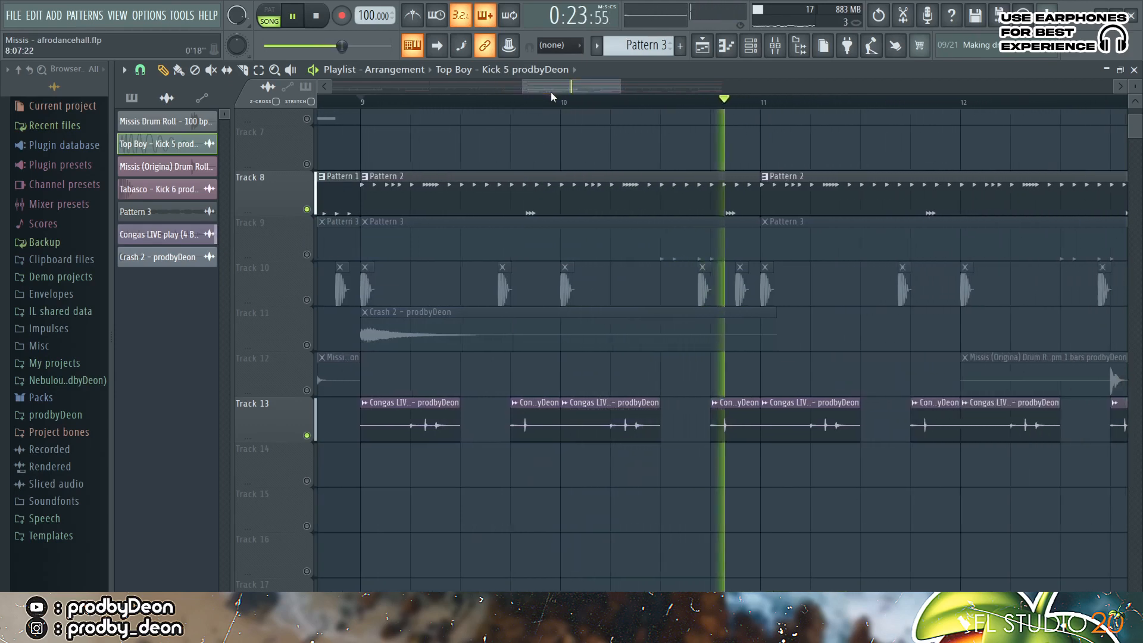
key("space")
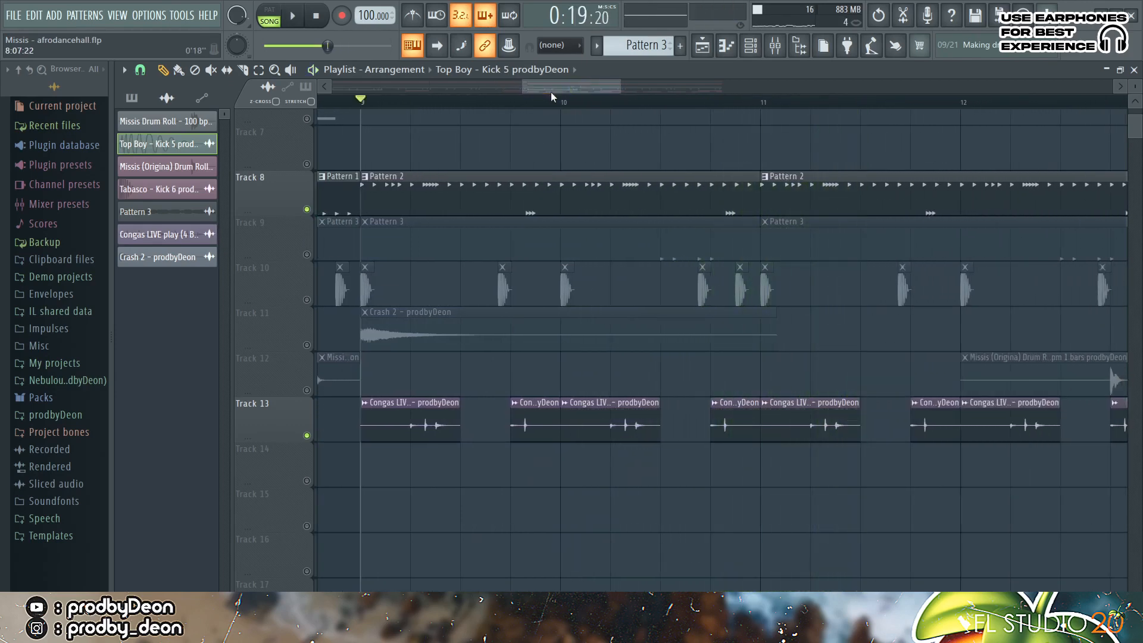
Step: Audition the Contemp Analog - Sub Bass instrument in Kontakt
left_click_drag(624, 85, 949, 83)
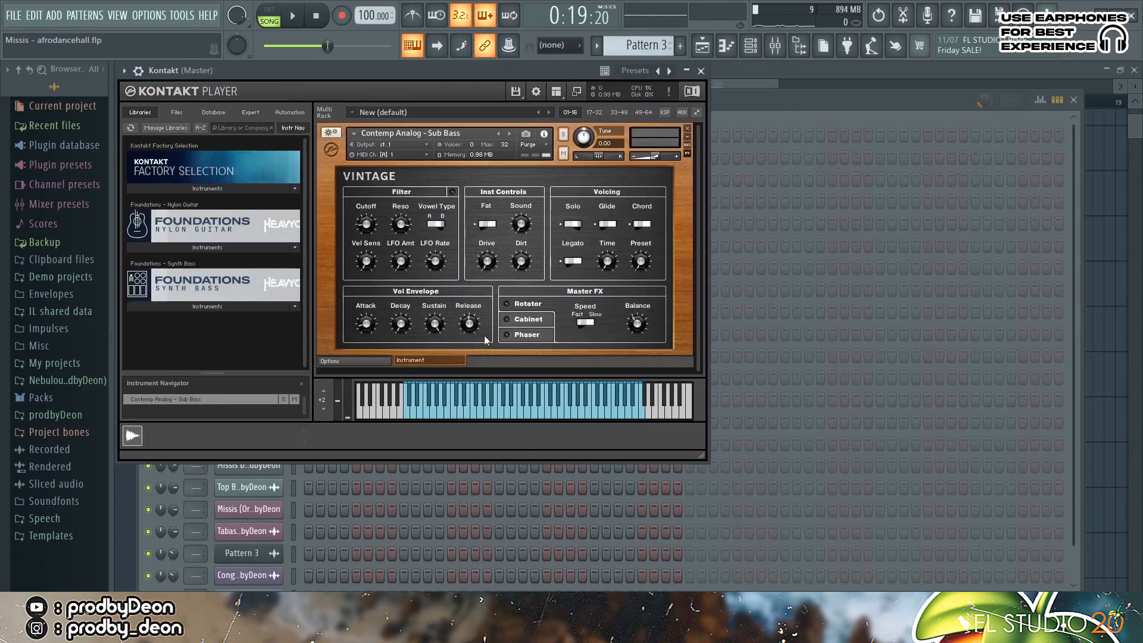
left_click(475, 407)
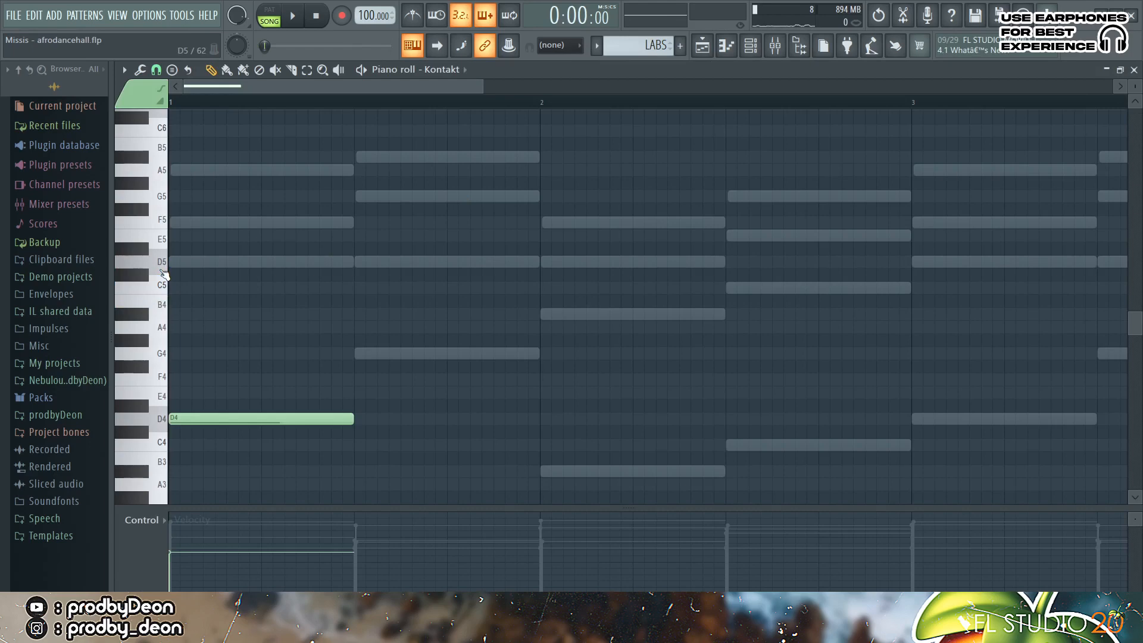
Step: Add G4, A#3 and C4 bass notes in bars 1 and 2, ending G4 at bar 2 and trimming A#3 to eight steps and C4 to three
key("space")
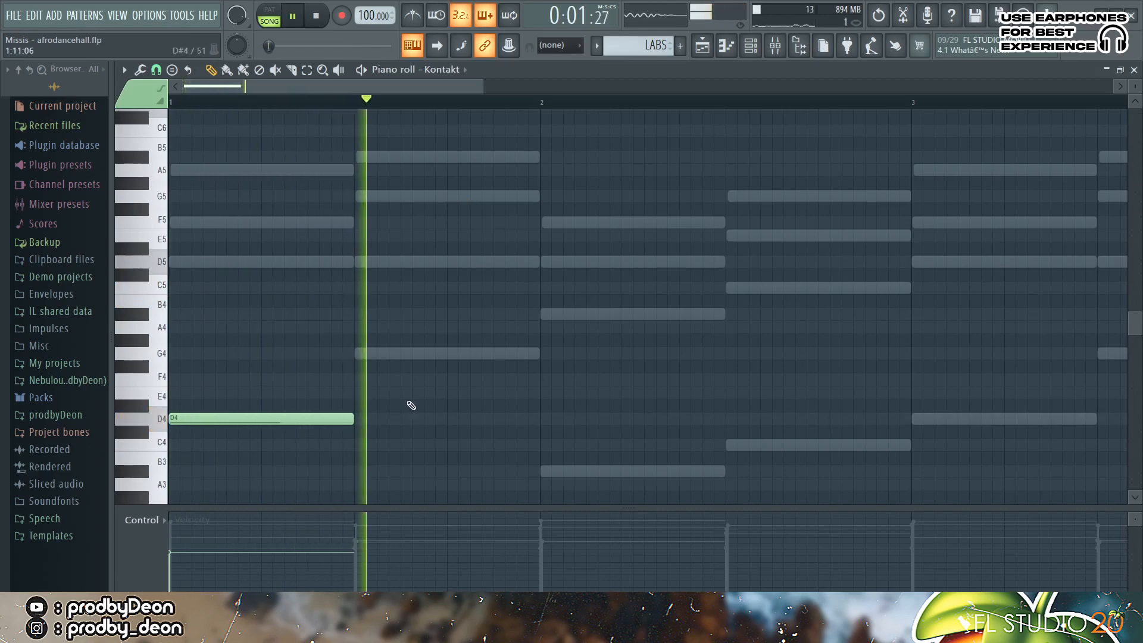
left_click(414, 353)
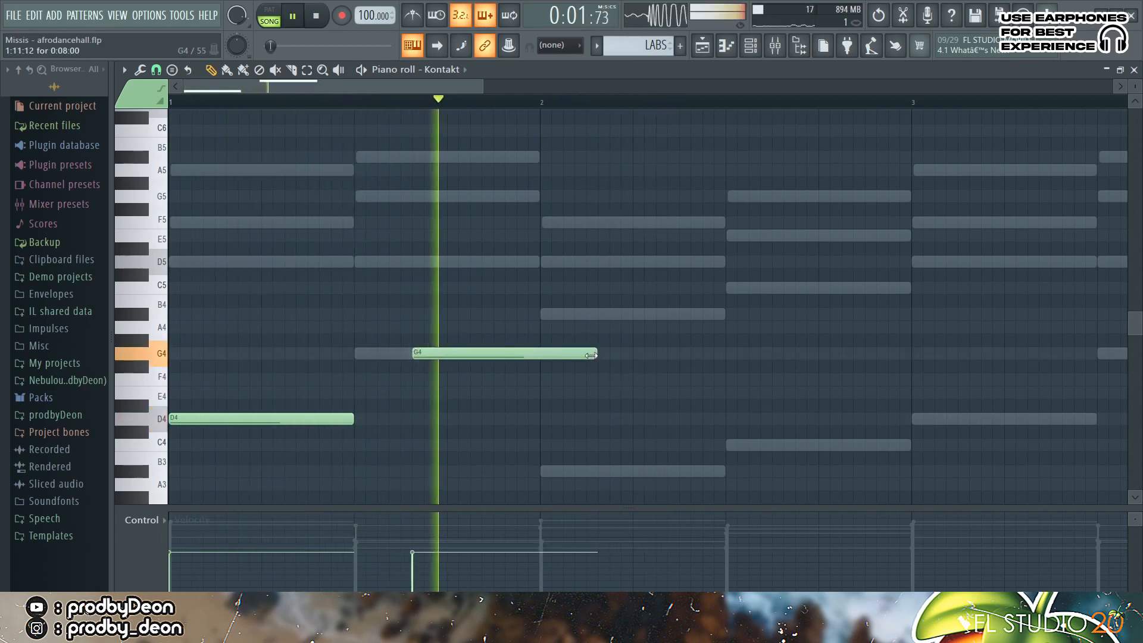
left_click_drag(589, 354, 539, 353)
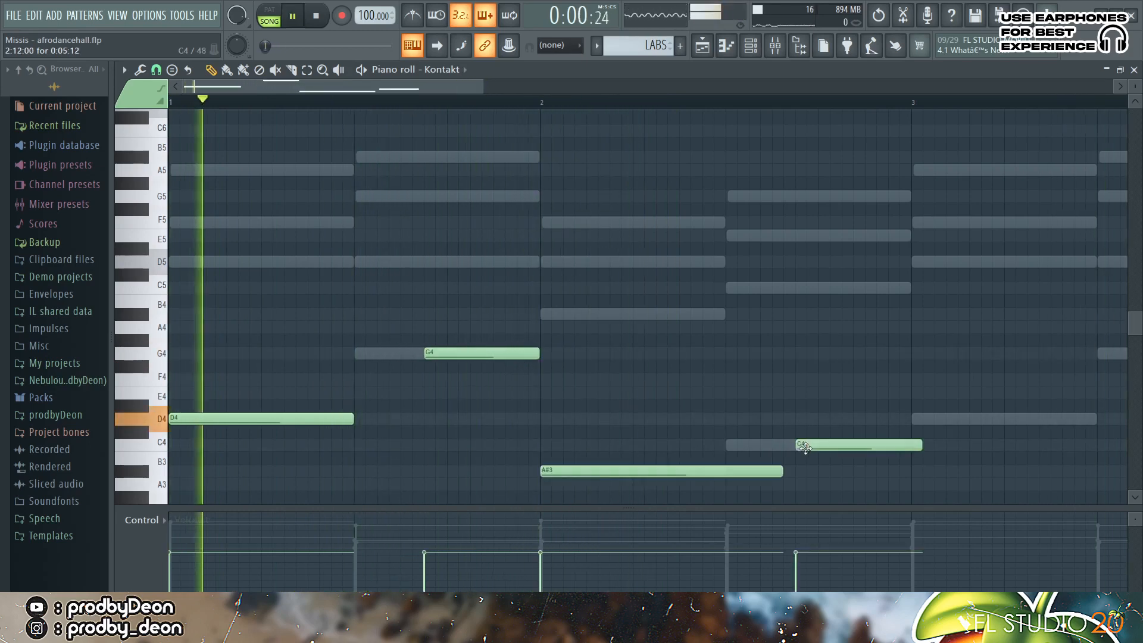
left_click_drag(778, 466, 727, 470)
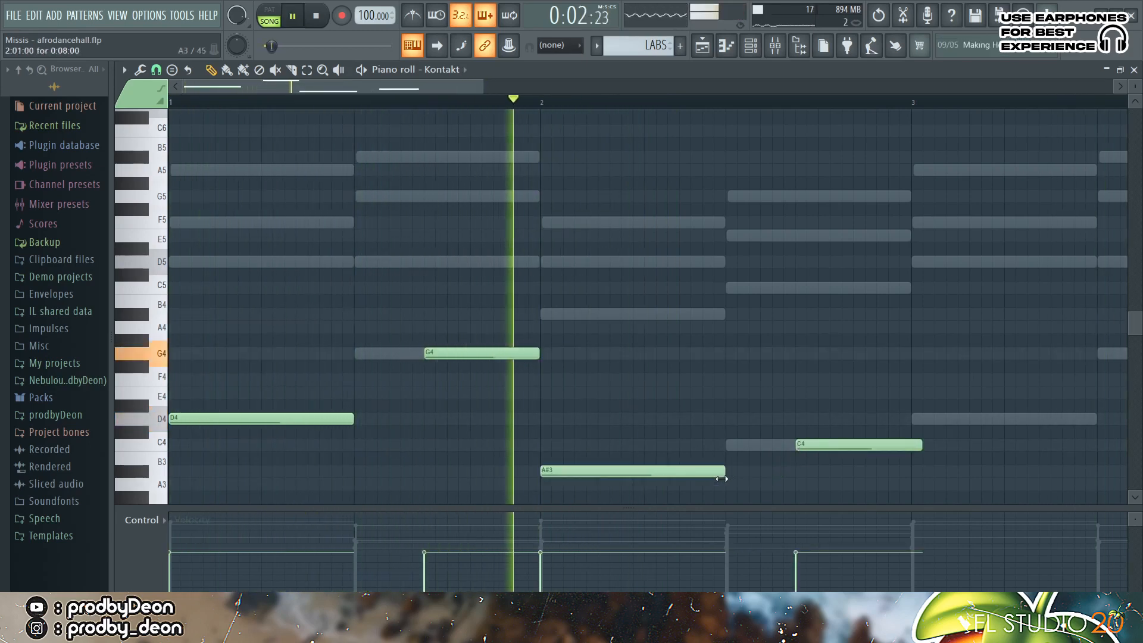
left_click_drag(921, 446, 864, 451)
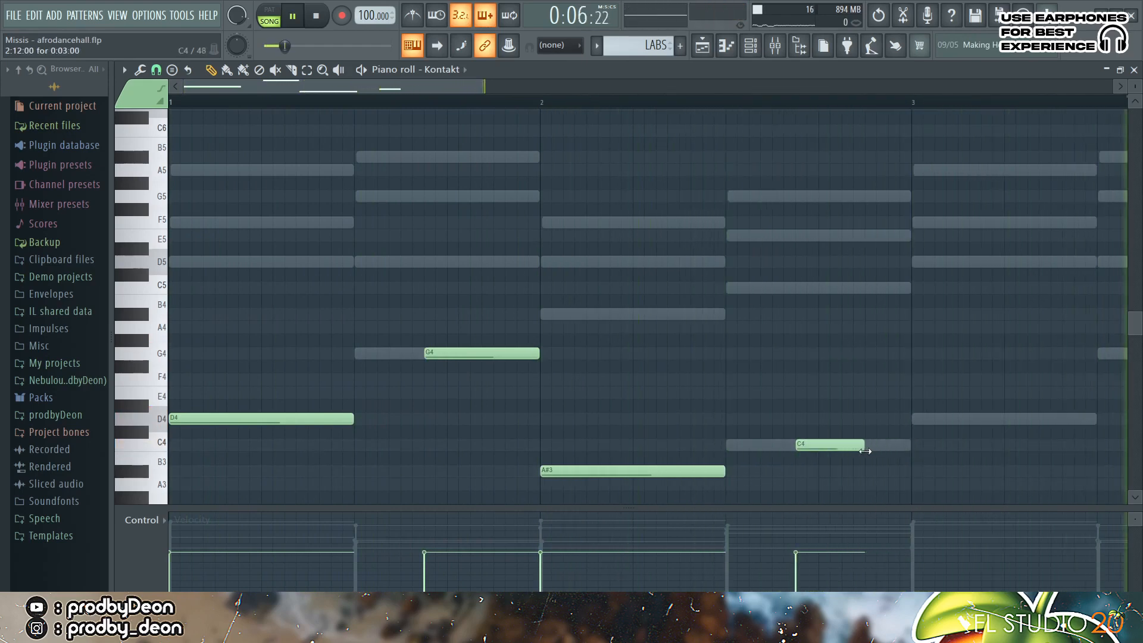
Step: Add a two-step bass note right after the C4 at the end of bar 2 and raise it an octave to C5
left_click(867, 444)
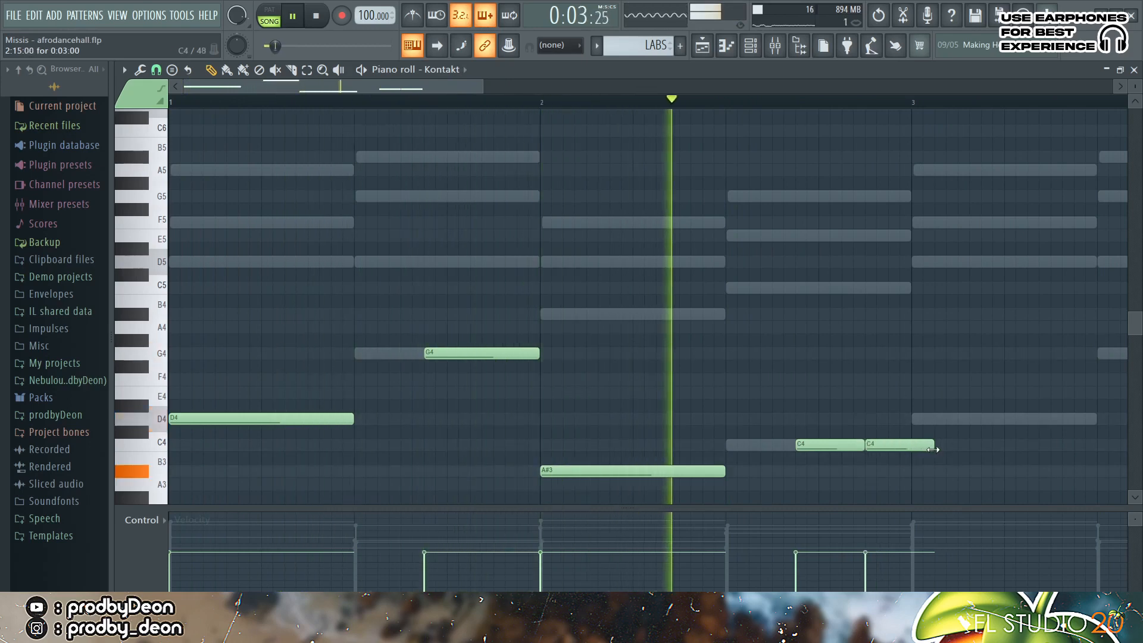
left_click_drag(932, 448, 910, 450)
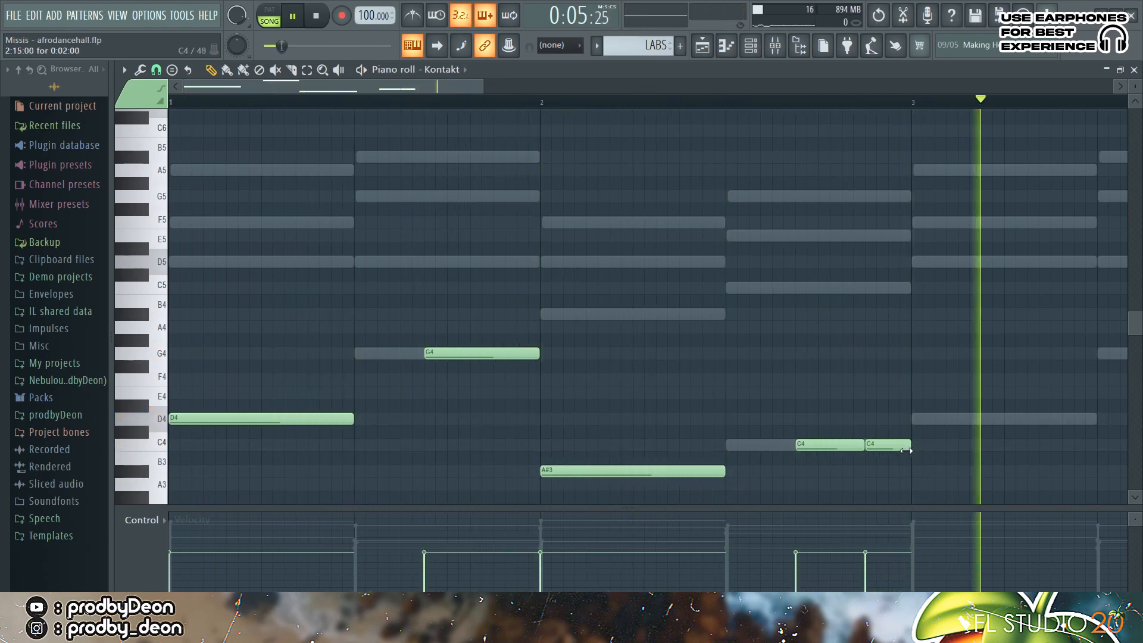
left_click(902, 449, "ctrl")
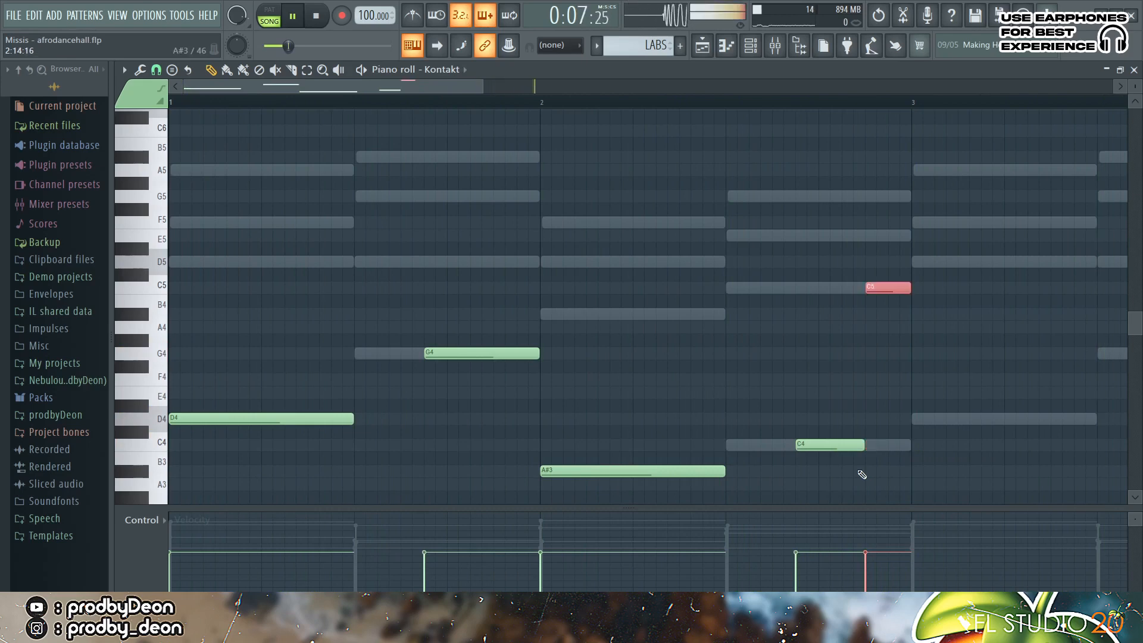
Step: Duplicate the two-bar bass line into bars 3 and 4, play it, and select the C5 note in bar 2
key("space")
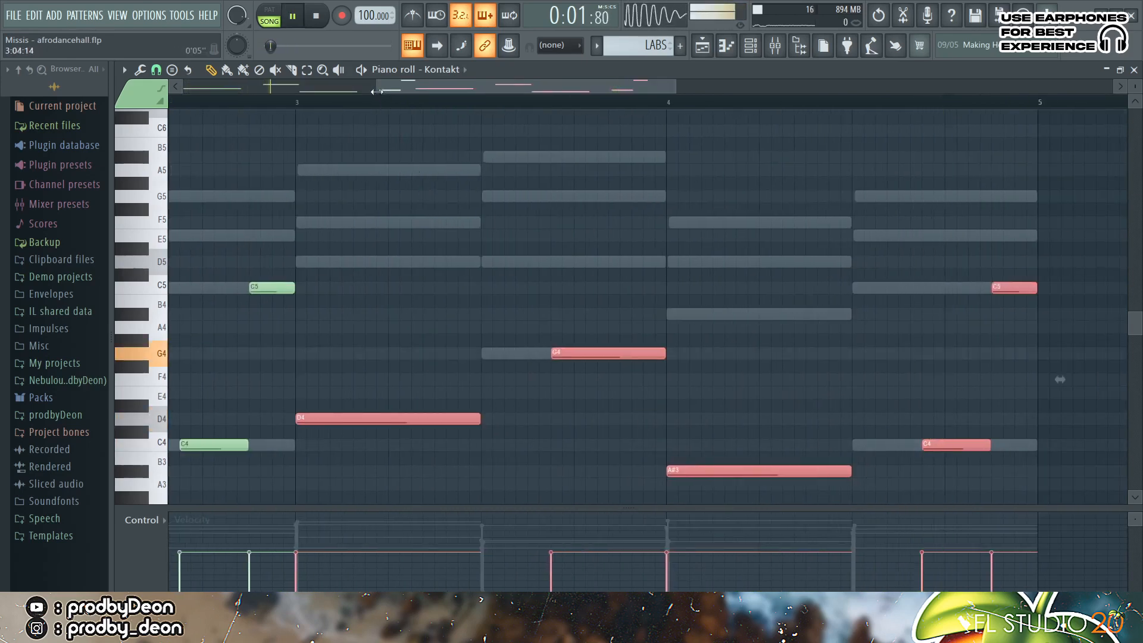
left_click_drag(376, 88, 171, 86)
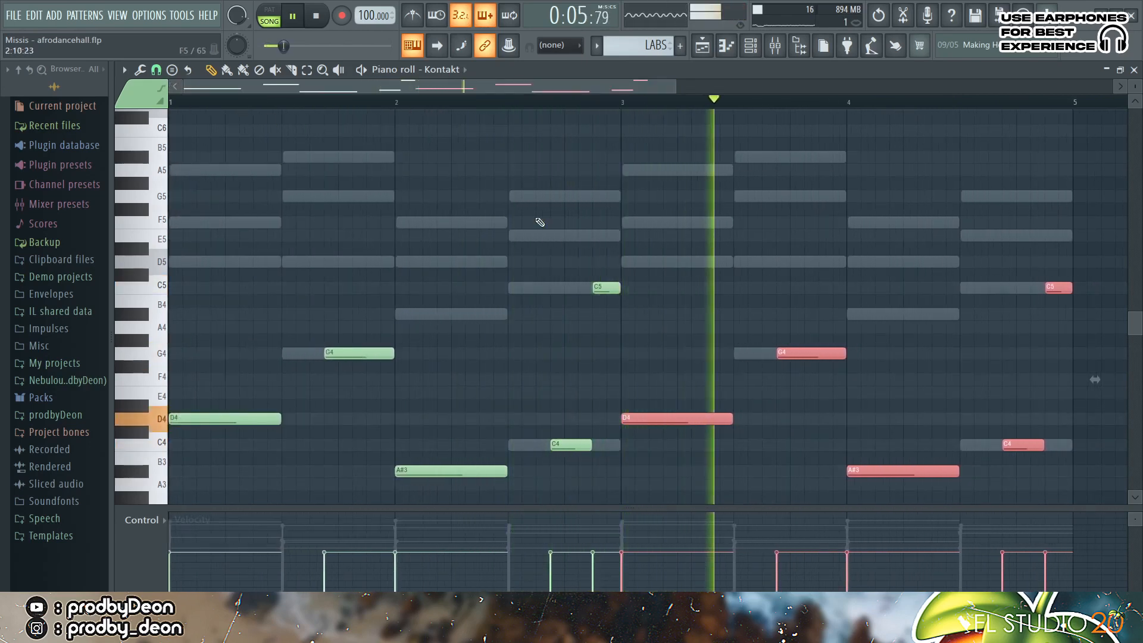
left_click(607, 288)
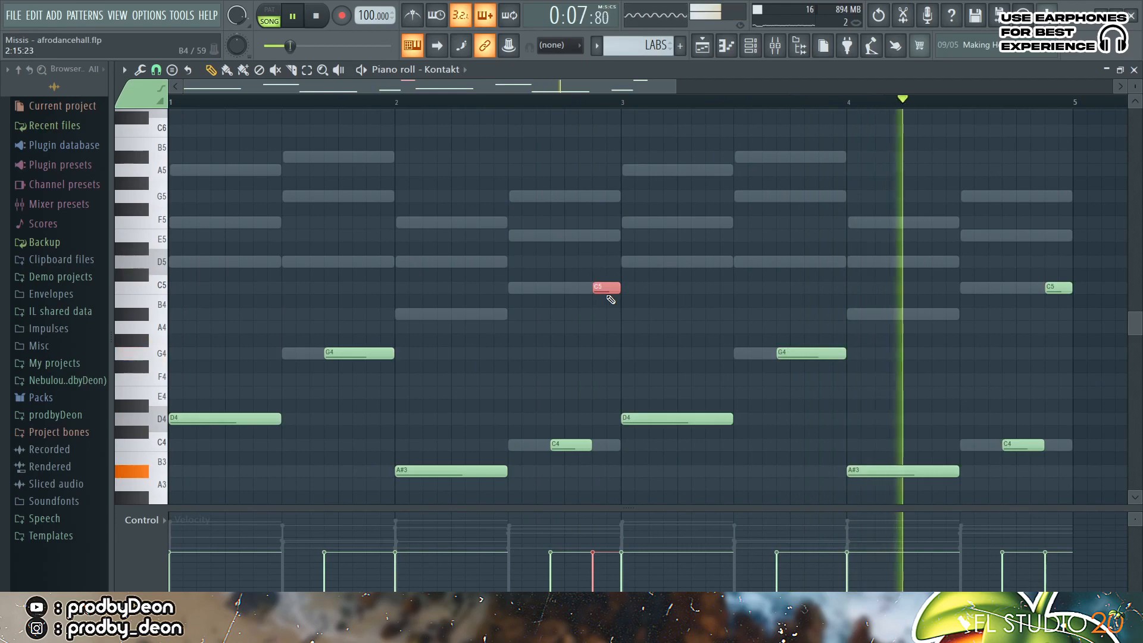